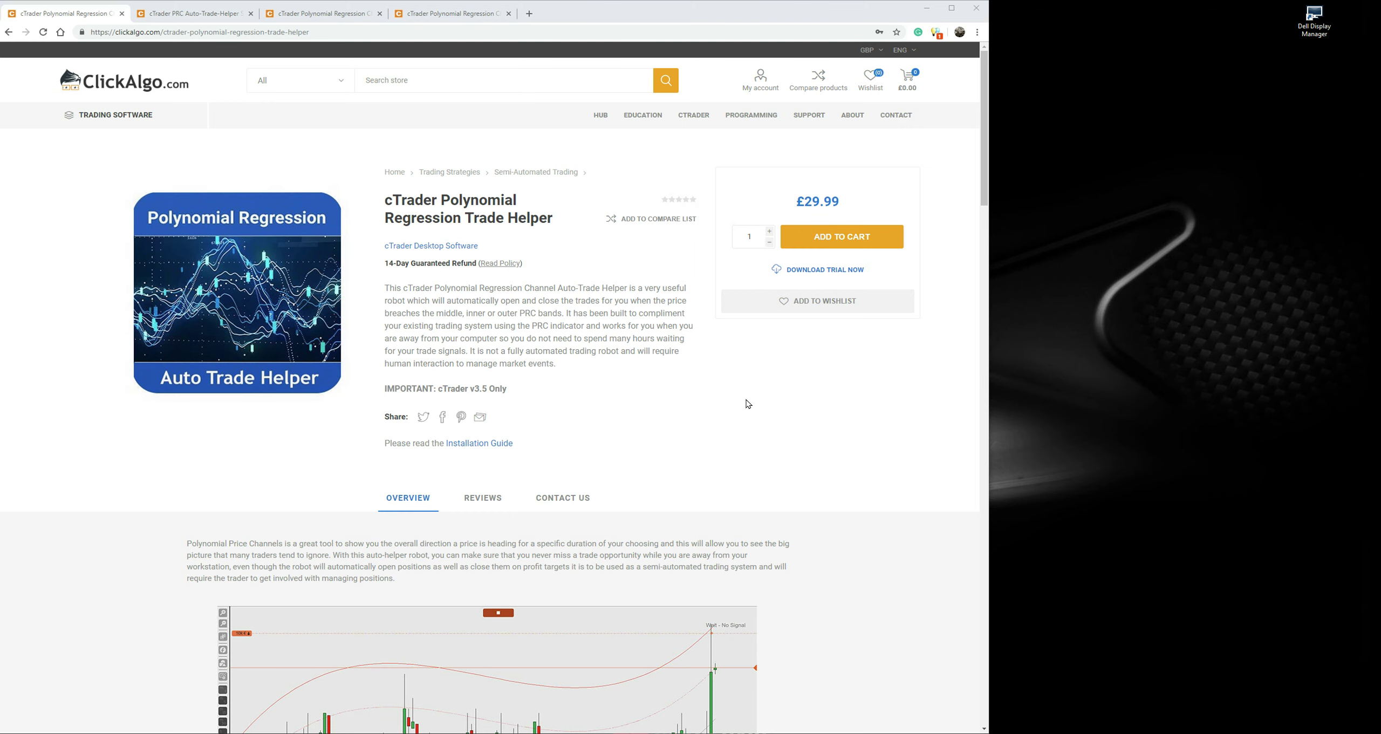
- Examine the introduction and PRC band chart on the Polynomial Regression Trade Helper product page
scroll(748, 399, down, 4)
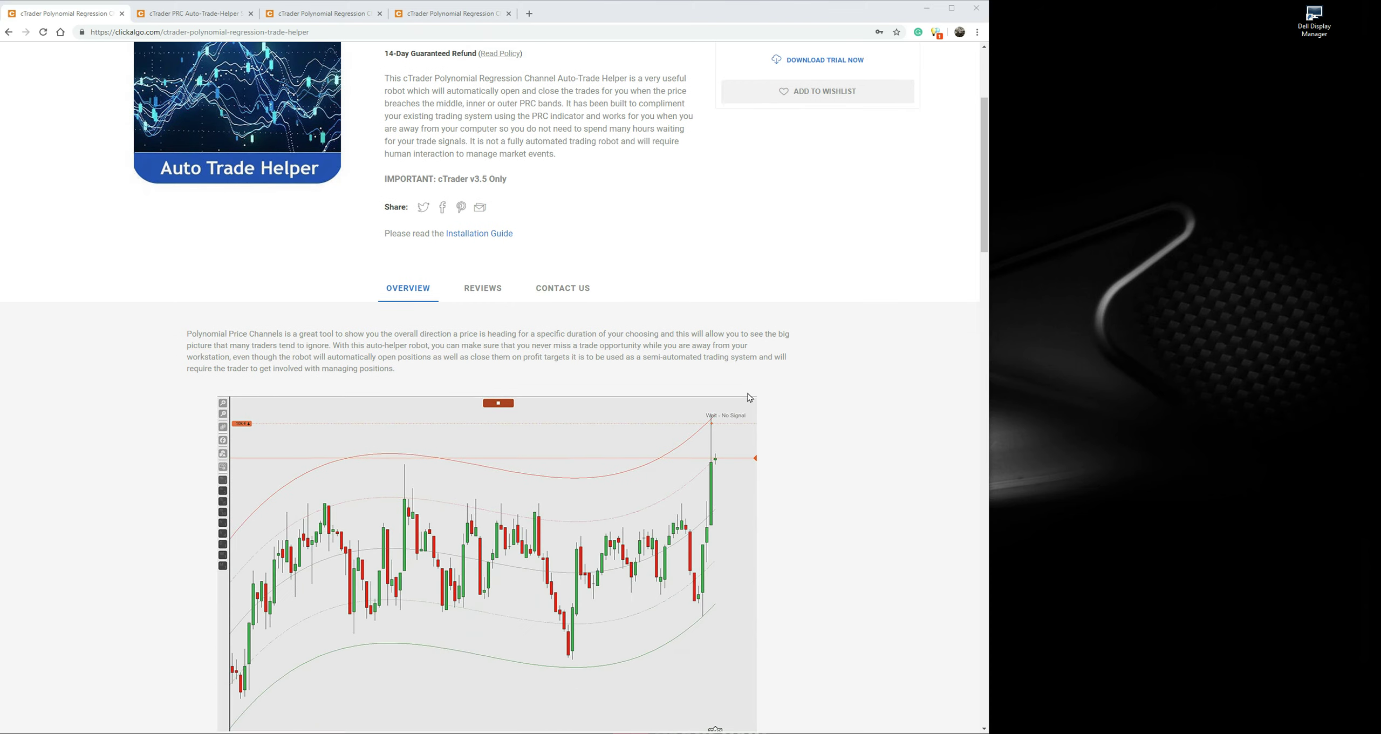
scroll(616, 458, down, 2)
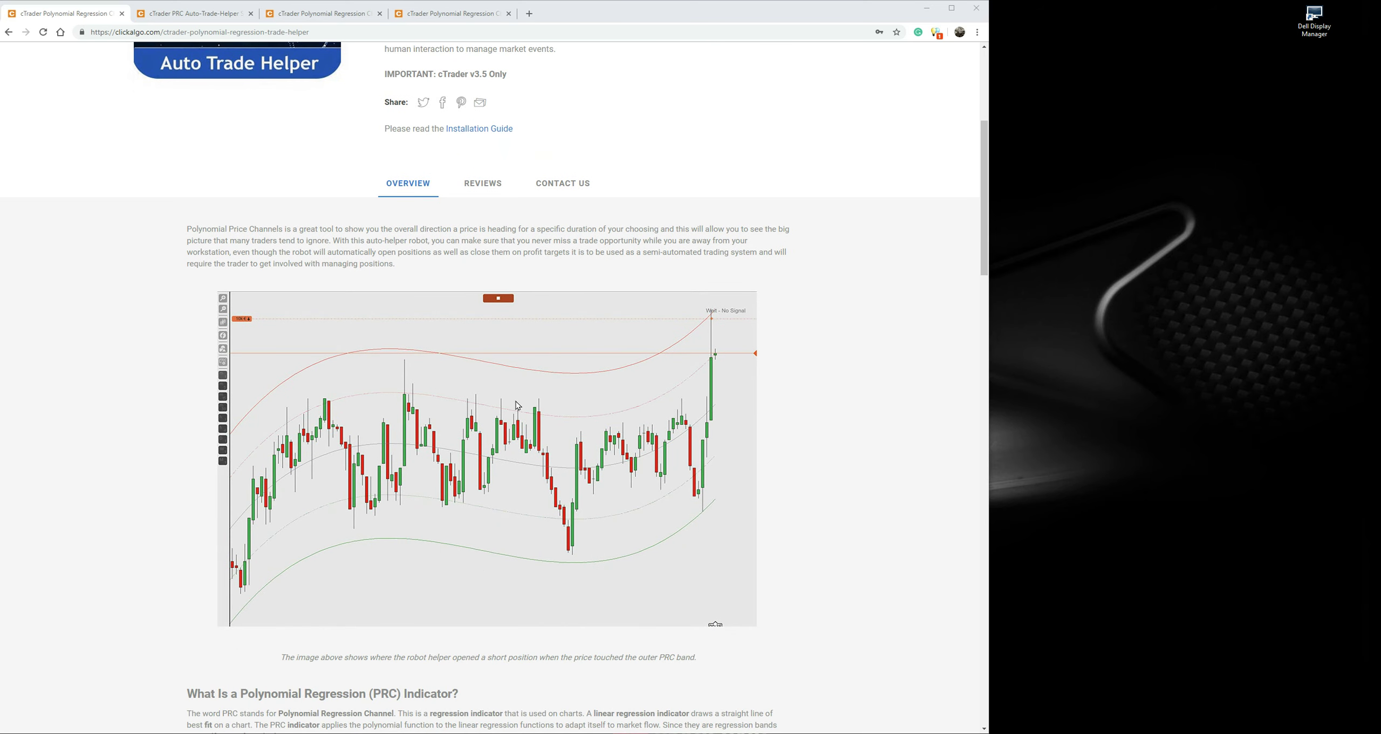
scroll(751, 412, up, 6)
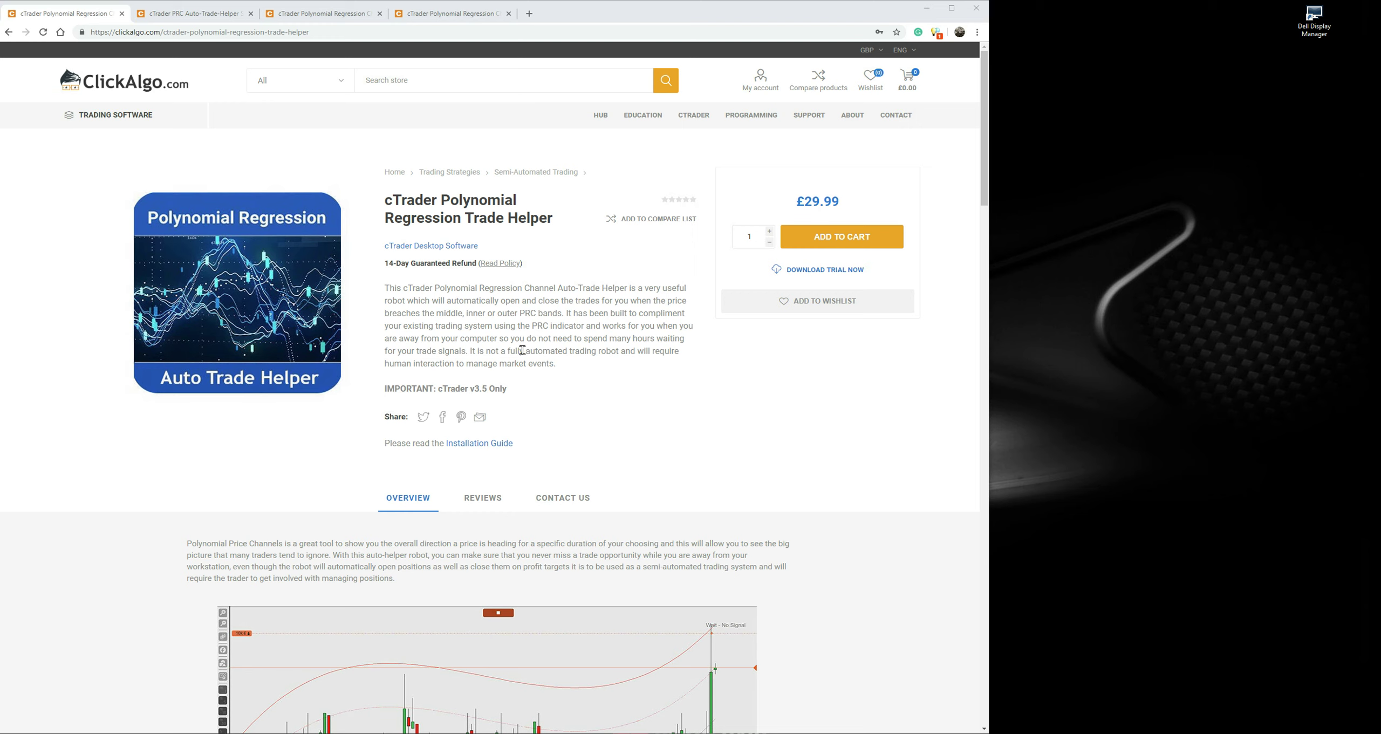
- Switch to the free Polynomial Regression Channel (PRC) Indicator page and view the store's Trading Strategies categories
click(472, 16)
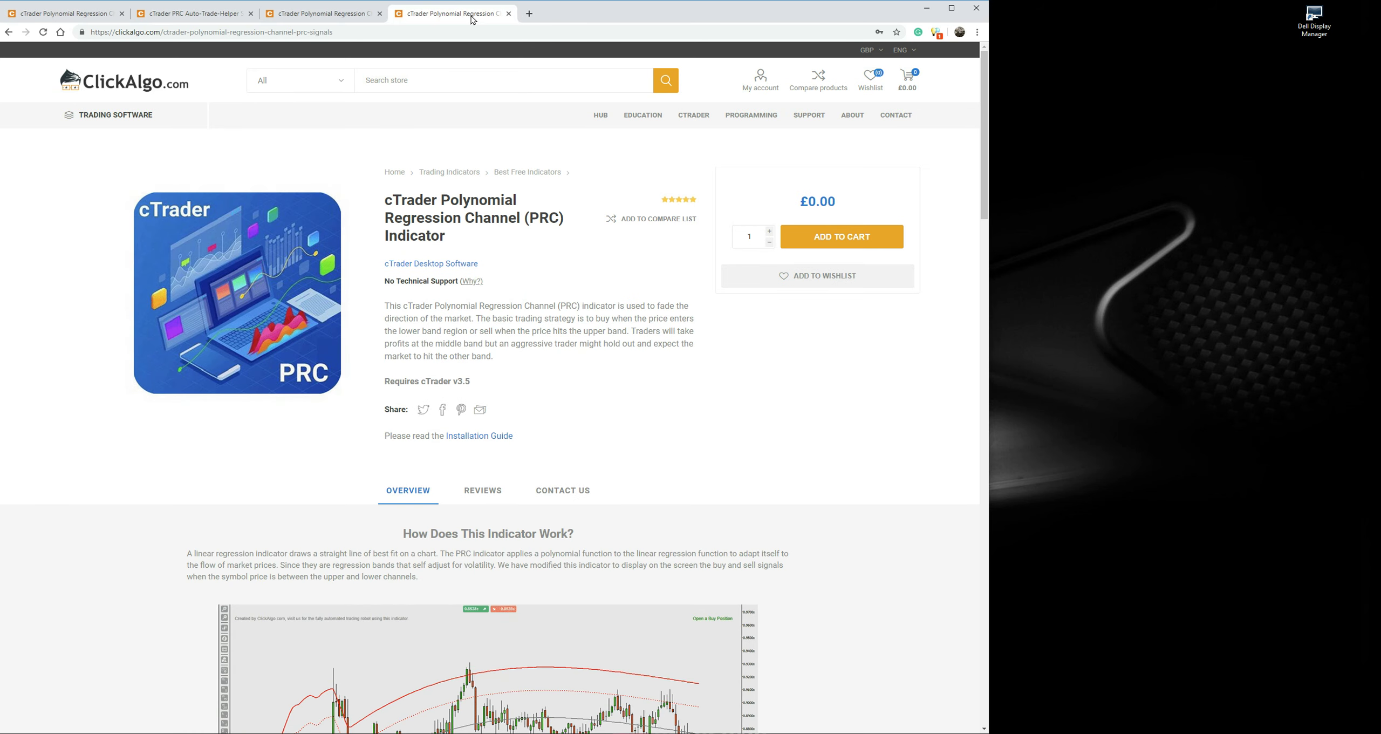
mouse_move(135, 115)
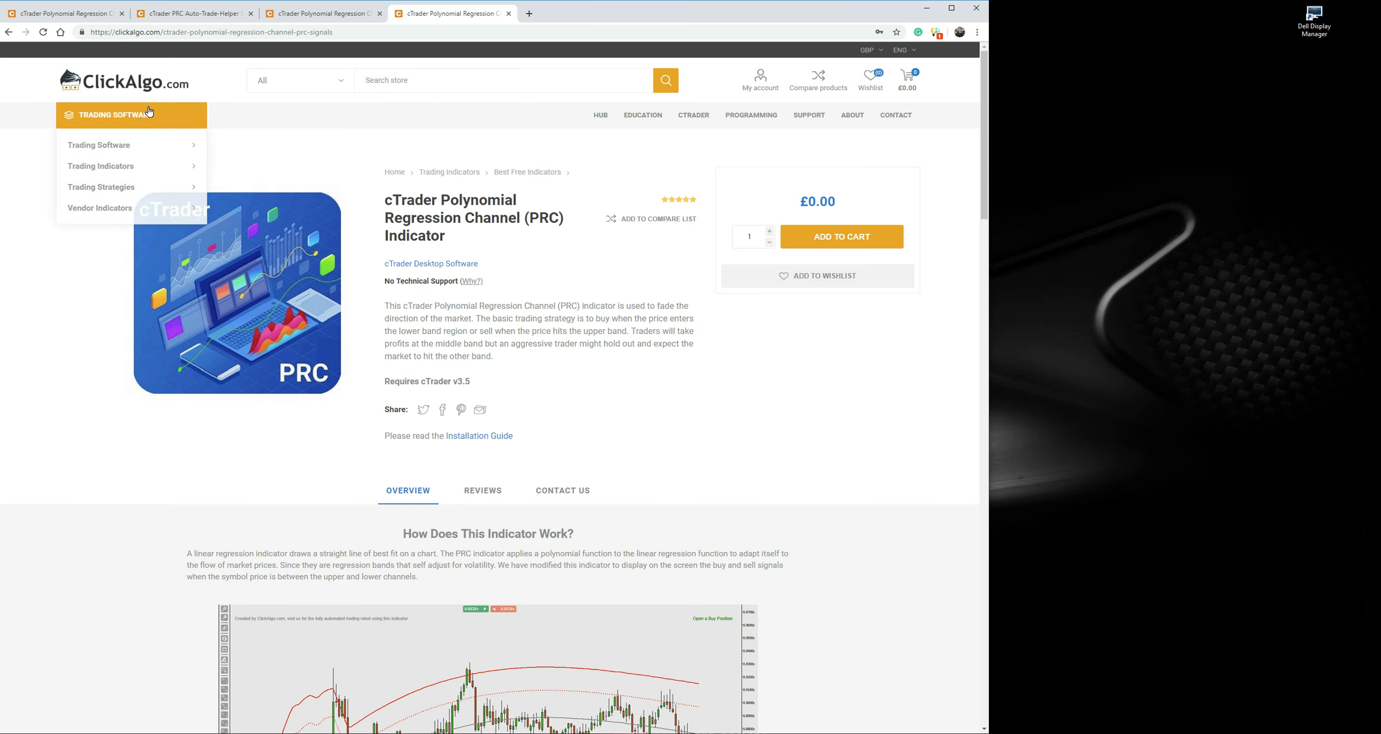
mouse_move(131, 146)
mouse_move(117, 187)
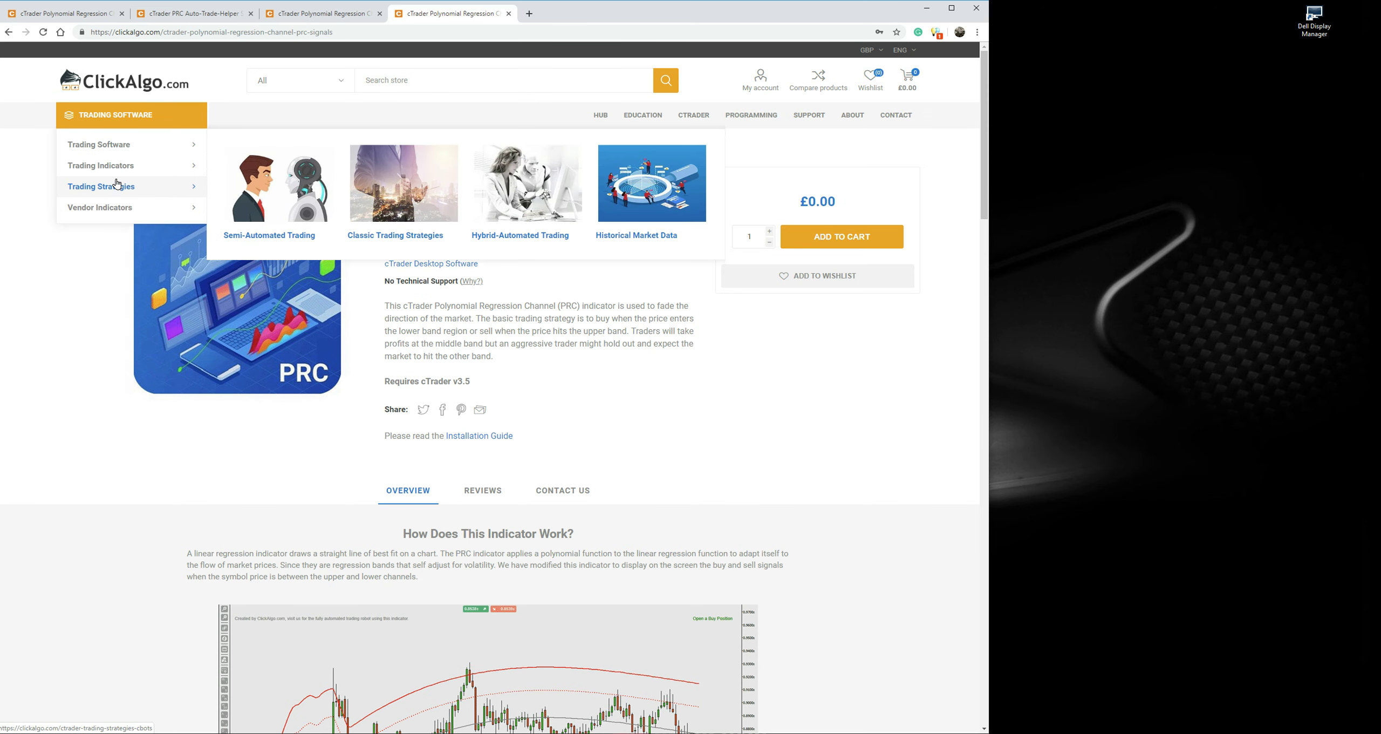
mouse_move(176, 171)
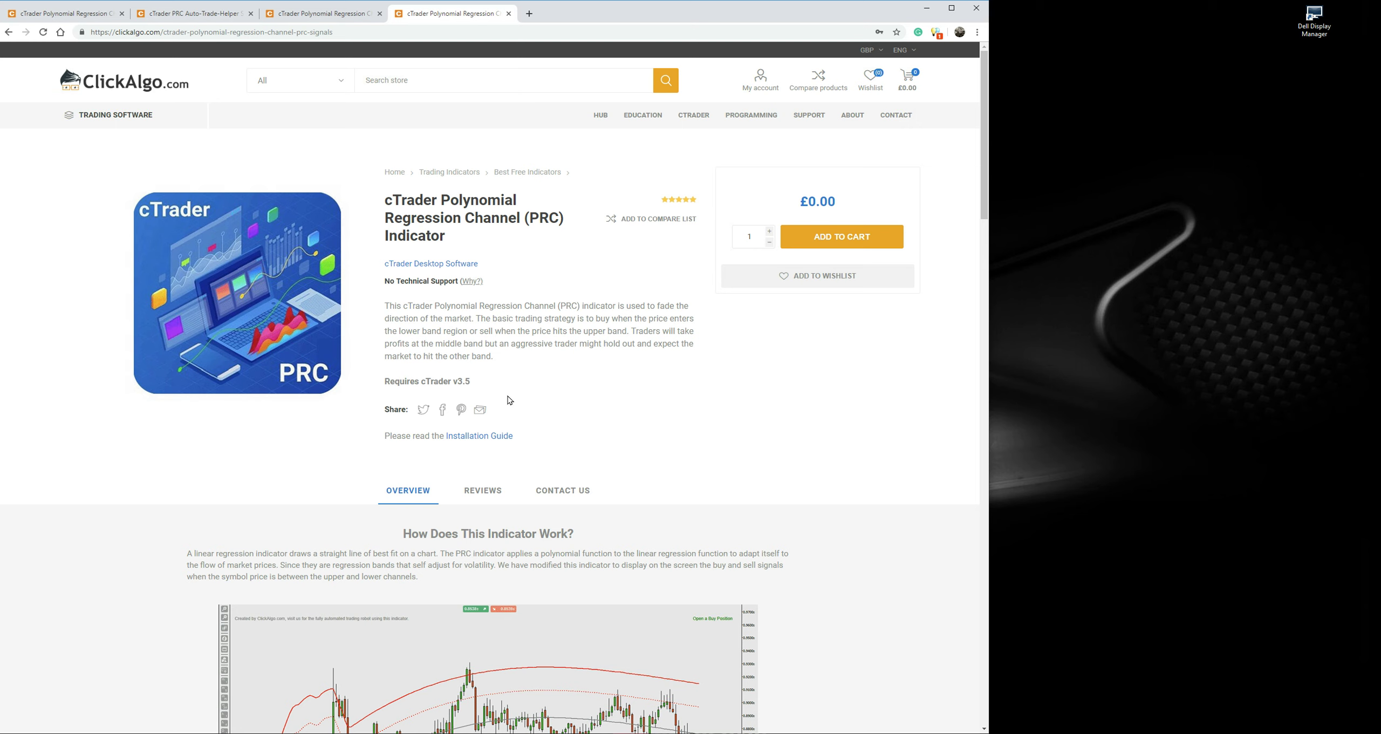
- Review the PRC Indicator page from its description and chart through to the video demonstration and installation sections
scroll(507, 410, down, 1)
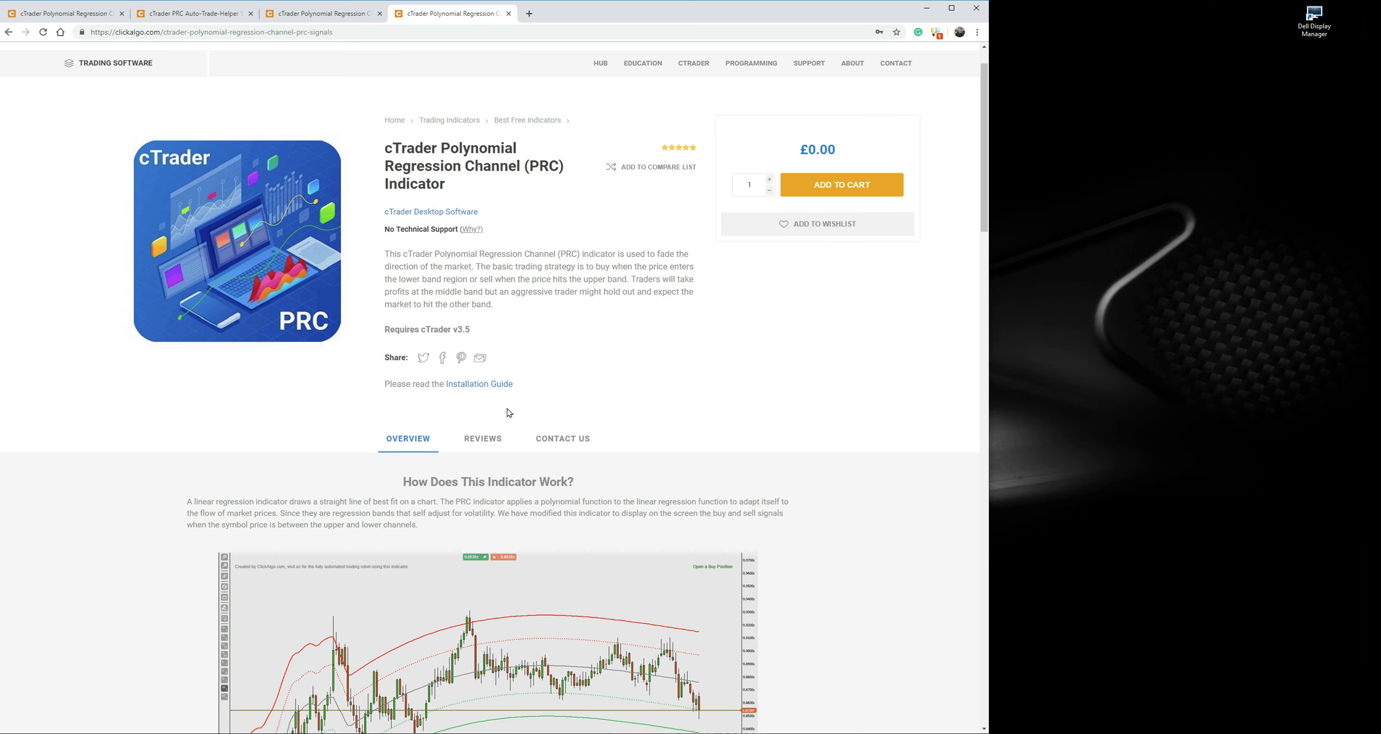
scroll(508, 410, down, 1)
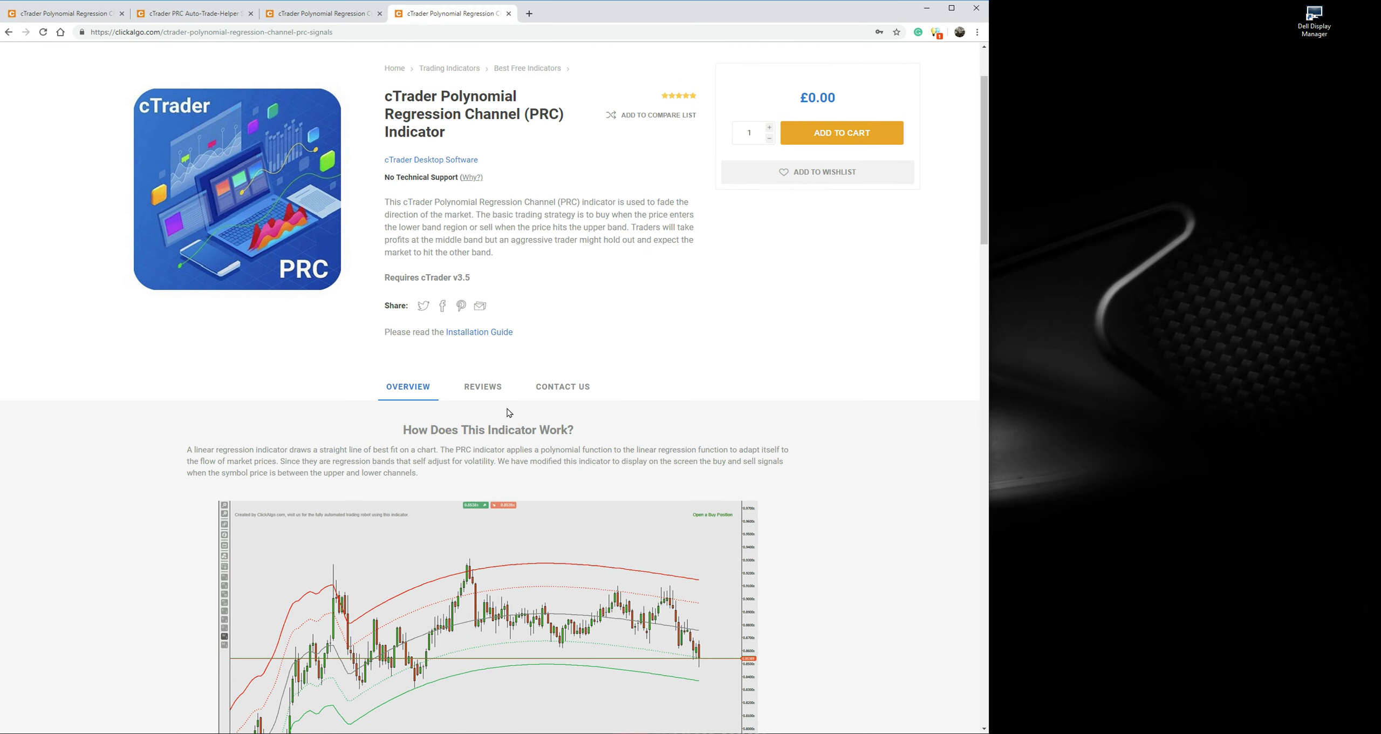
scroll(507, 412, down, 10)
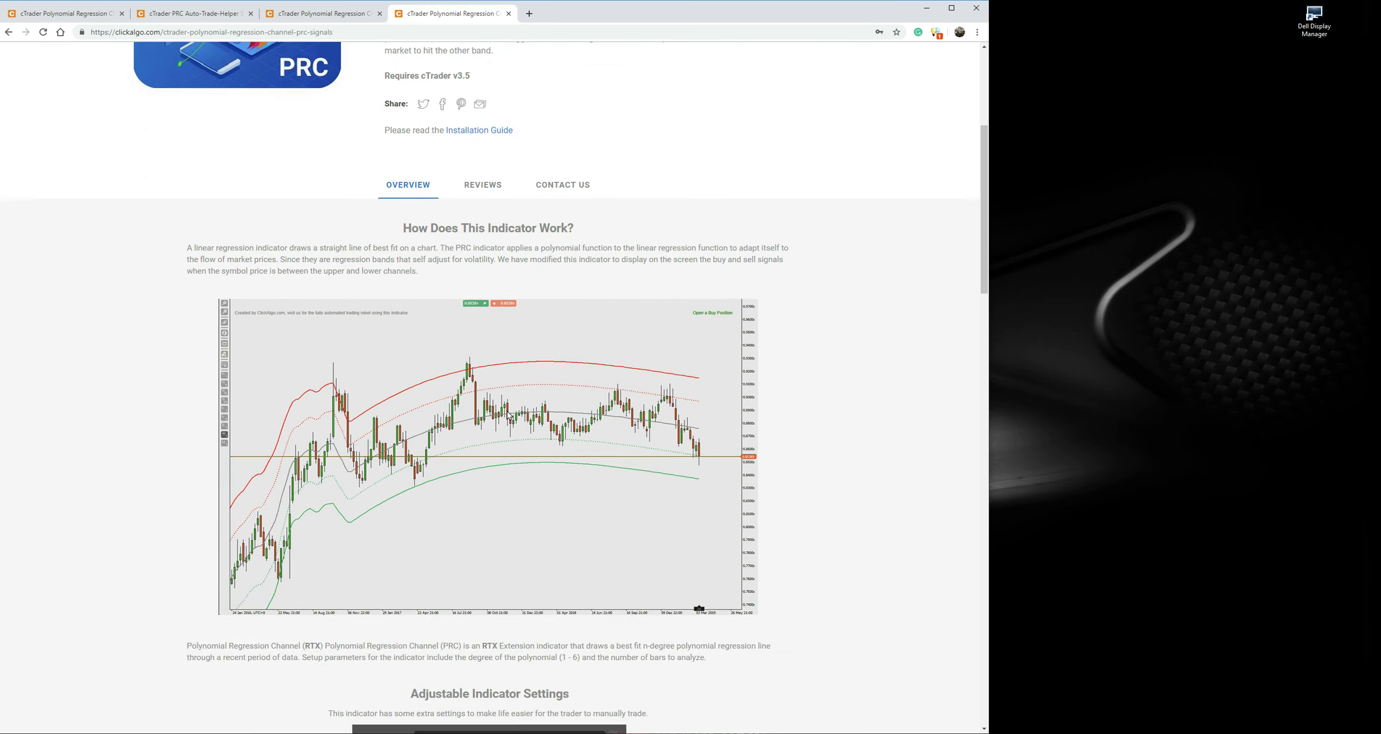
scroll(507, 412, down, 15)
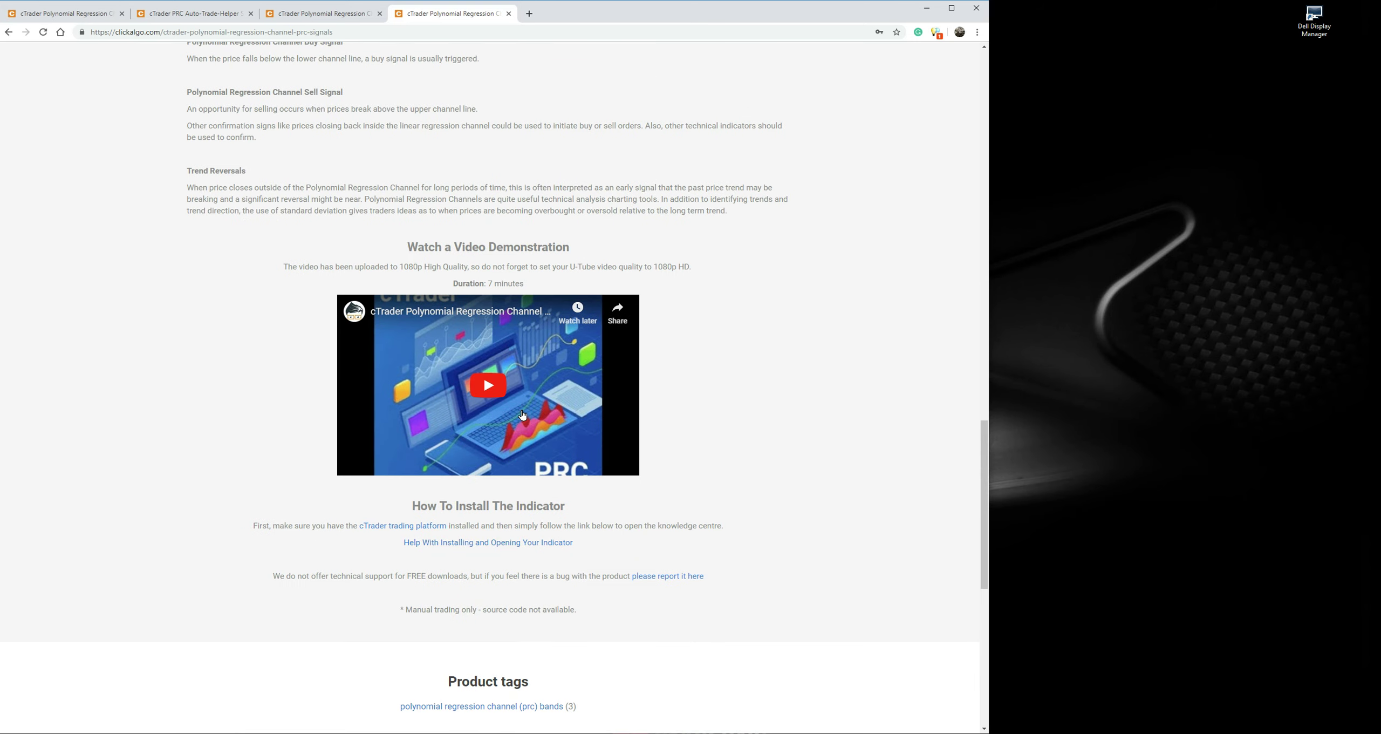
scroll(808, 461, up, 12)
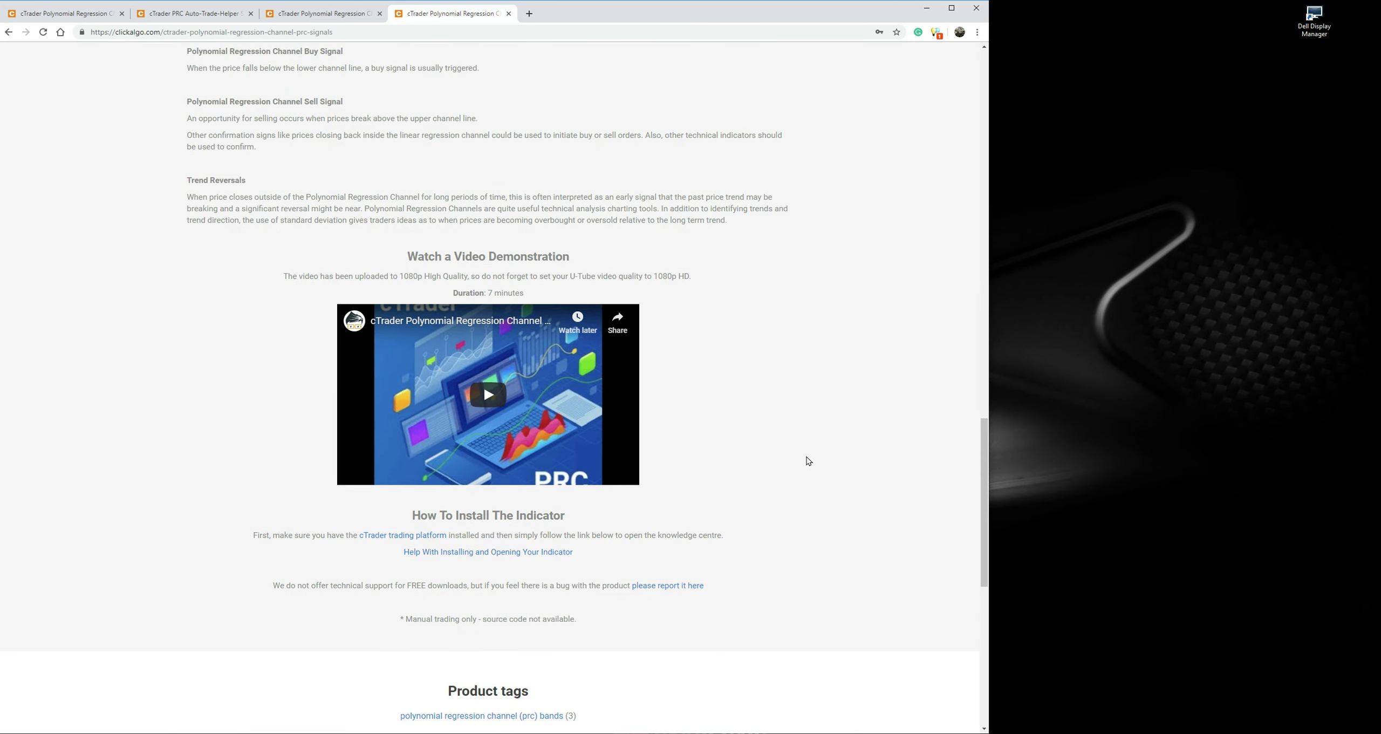
scroll(808, 461, up, 12)
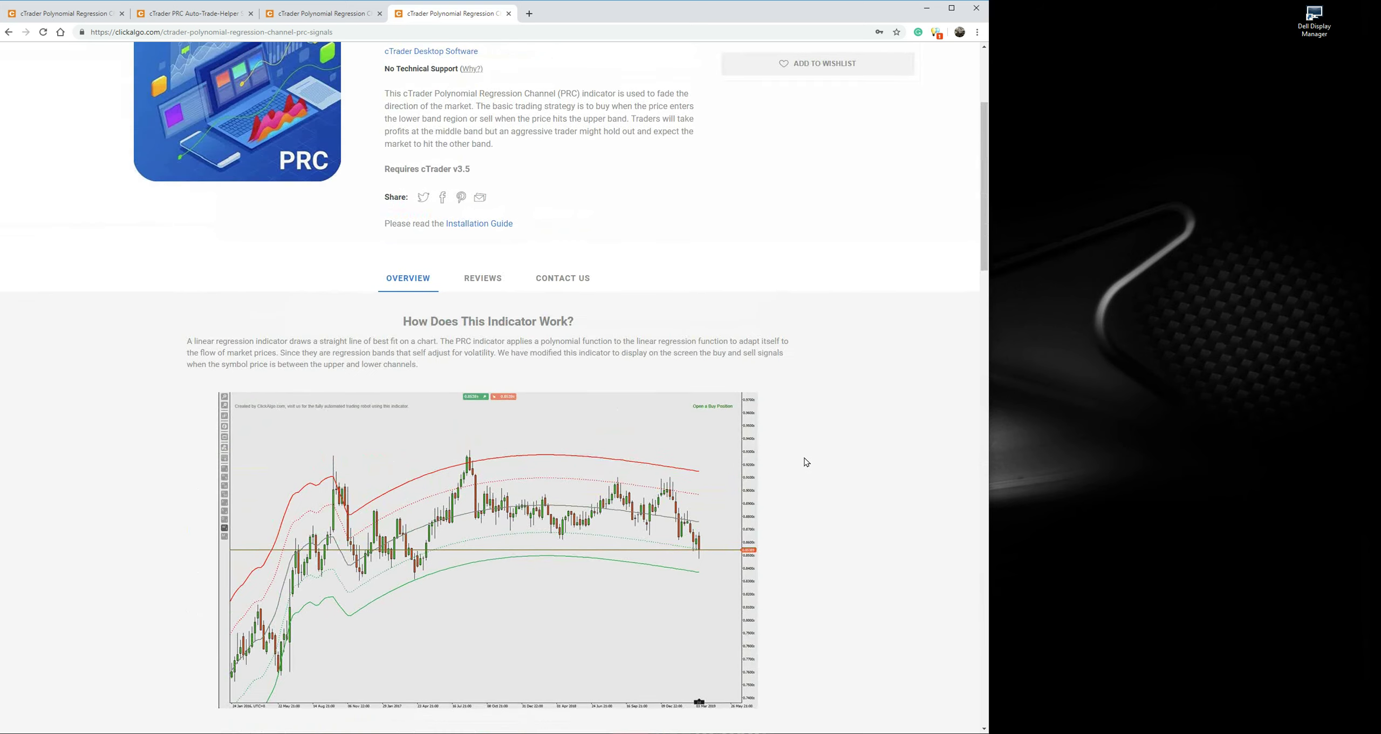
scroll(804, 462, up, 4)
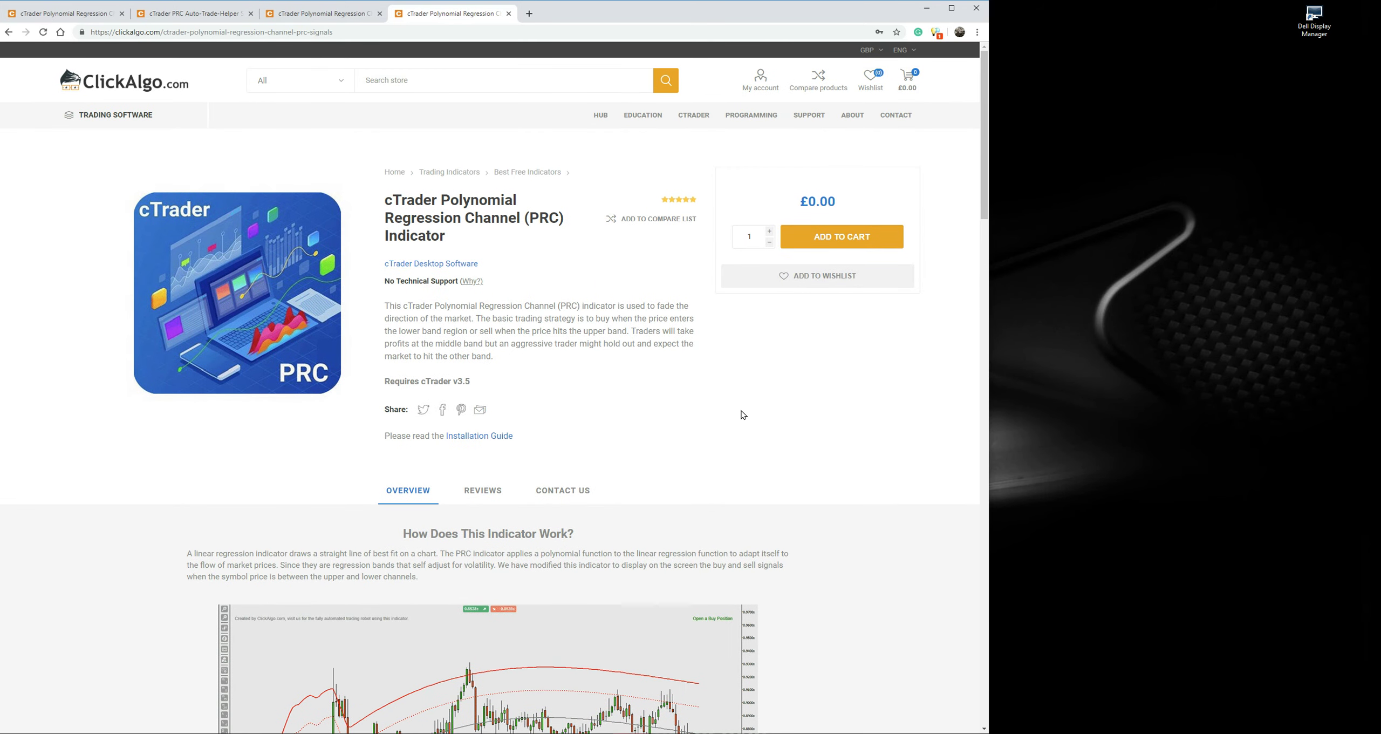
- Switch to the Polynomial Regression Trade Signals page and review its overview, alert types, pop-up message and settings sections
click(318, 13)
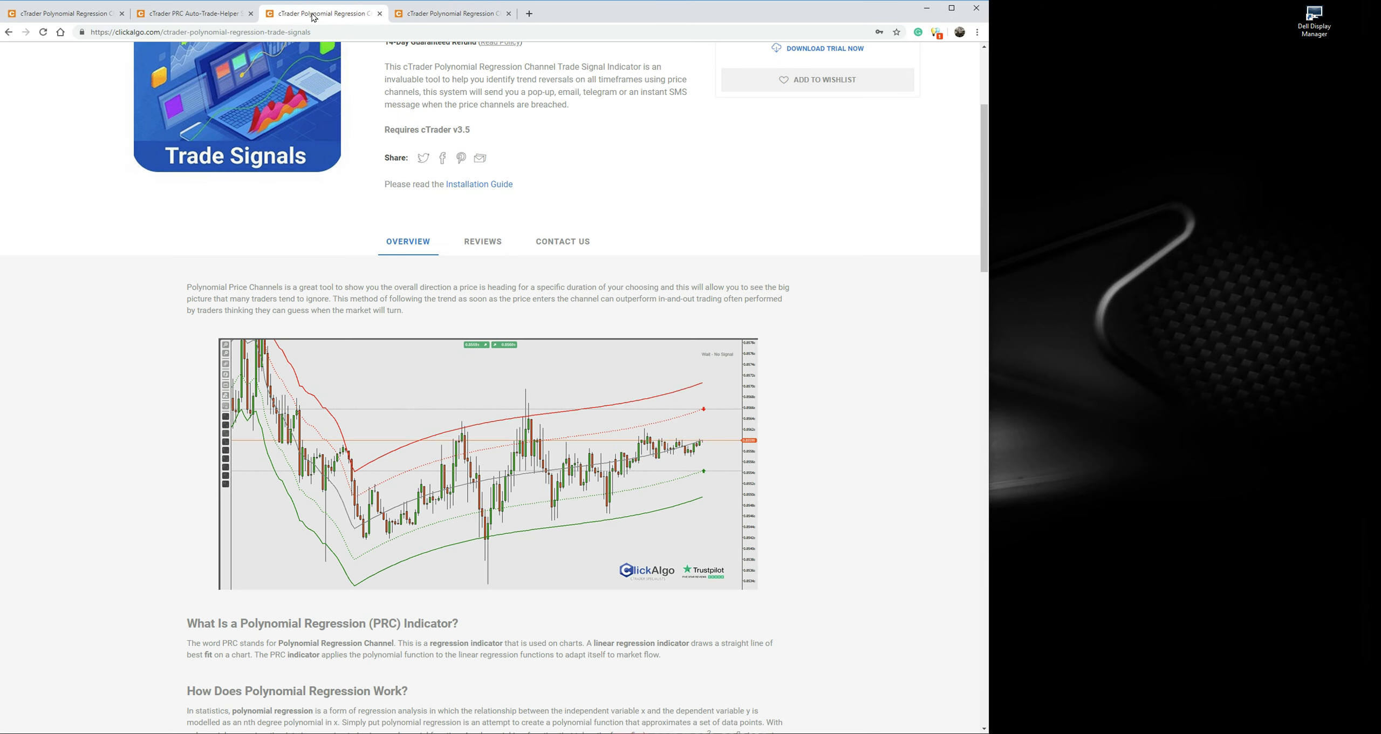
scroll(659, 321, up, 4)
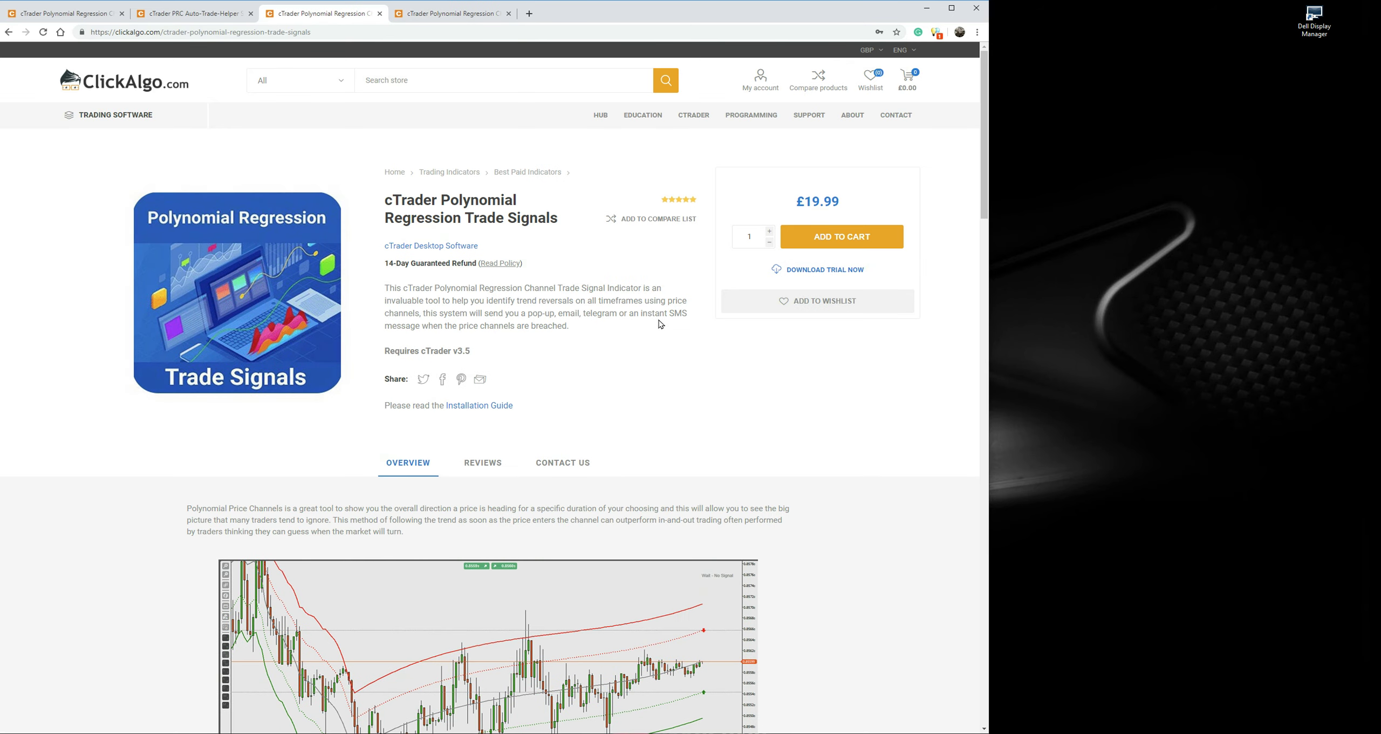
scroll(658, 322, down, 4)
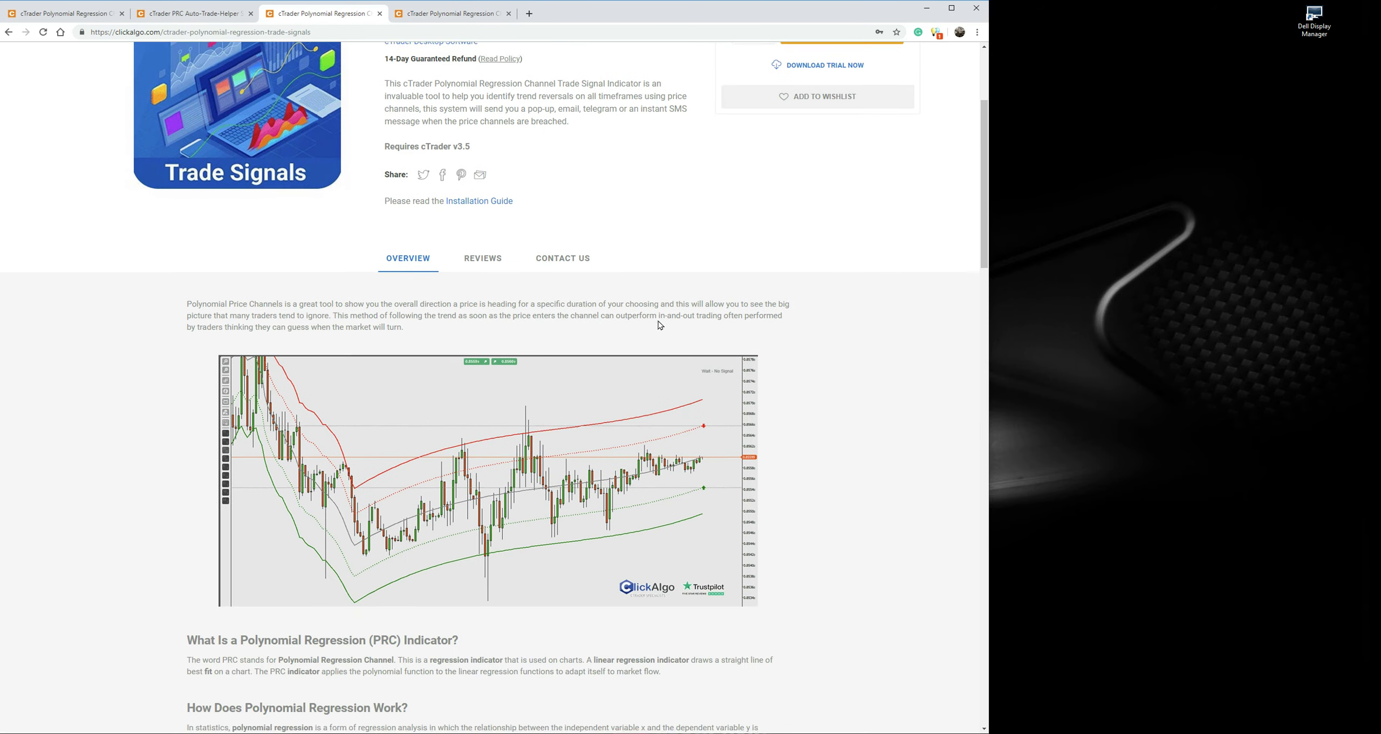
scroll(801, 438, down, 10)
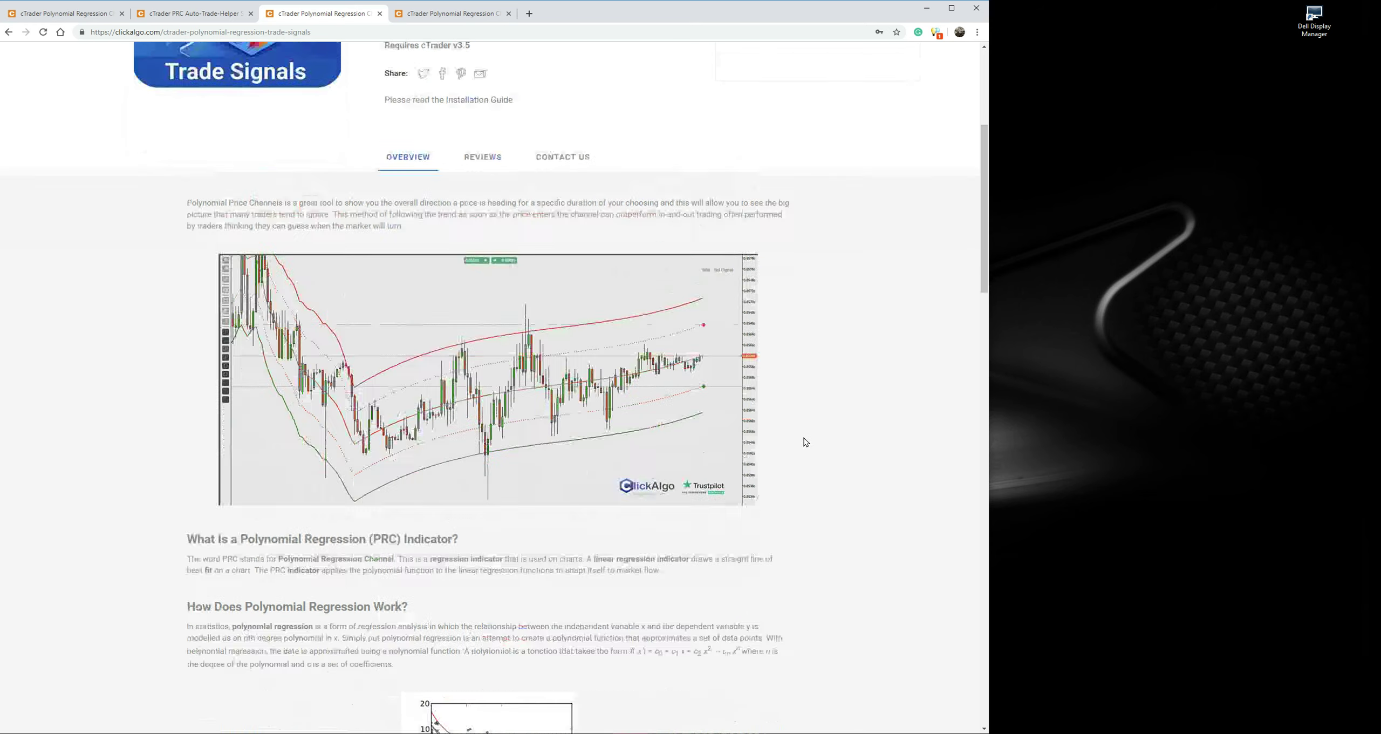
scroll(803, 441, down, 2)
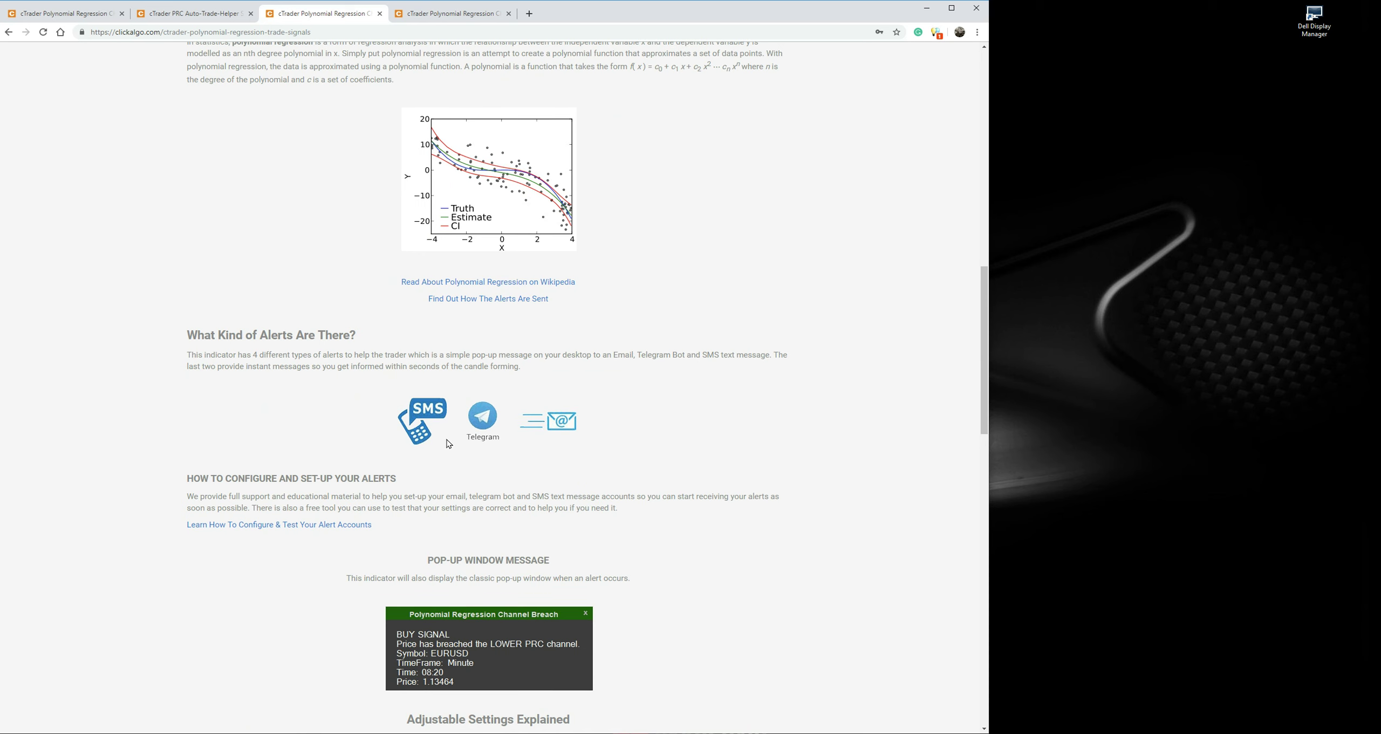
scroll(447, 443, down, 5)
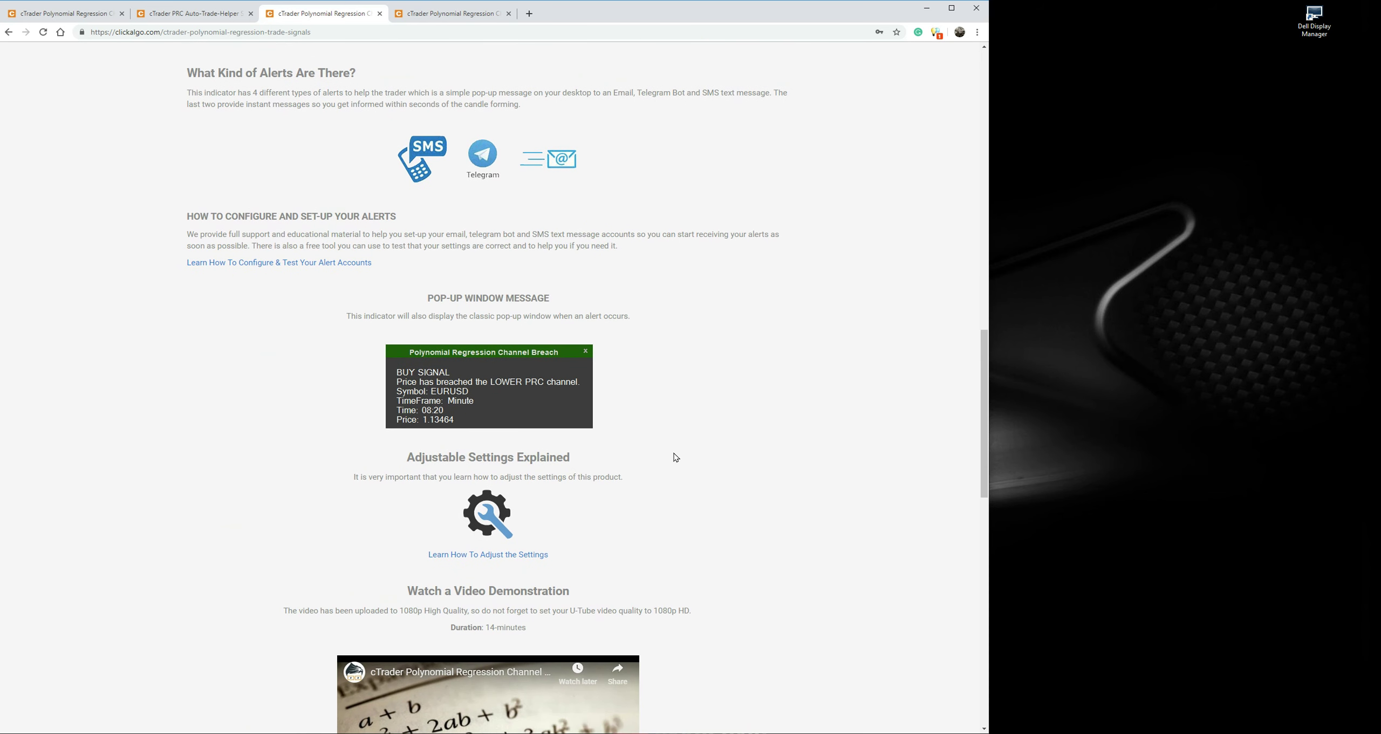
scroll(743, 450, up, 6)
scroll(745, 447, up, 15)
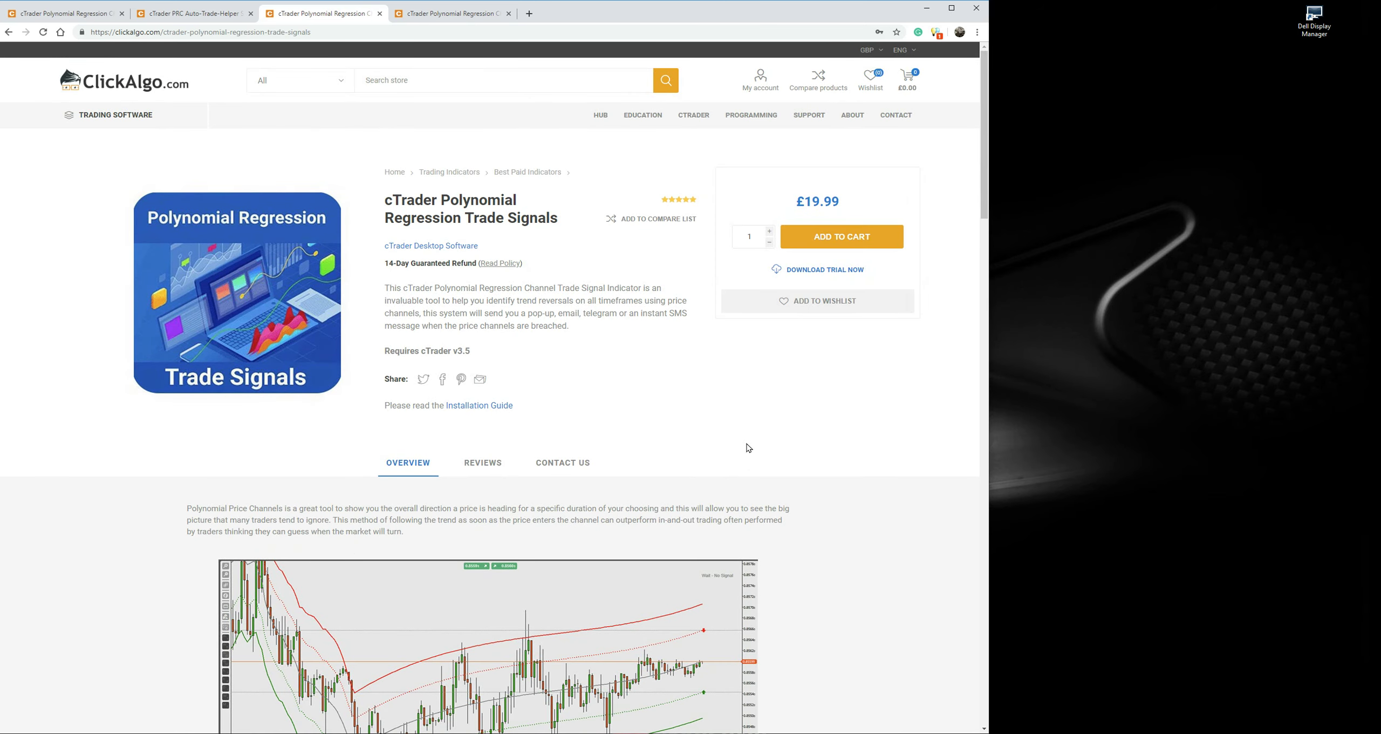
- Examine the Trade Signals product description together with the price channel chart in its overview
scroll(747, 447, down, 2)
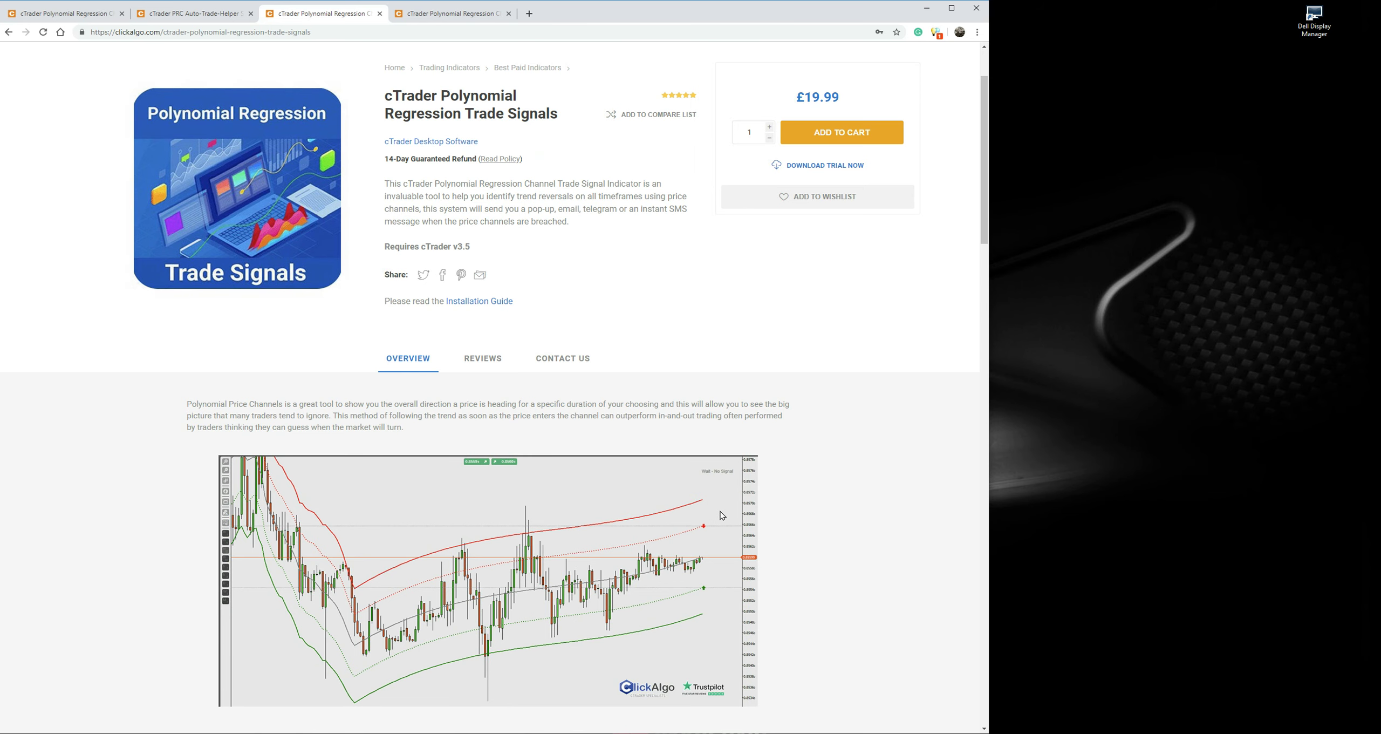
scroll(864, 514, up, 2)
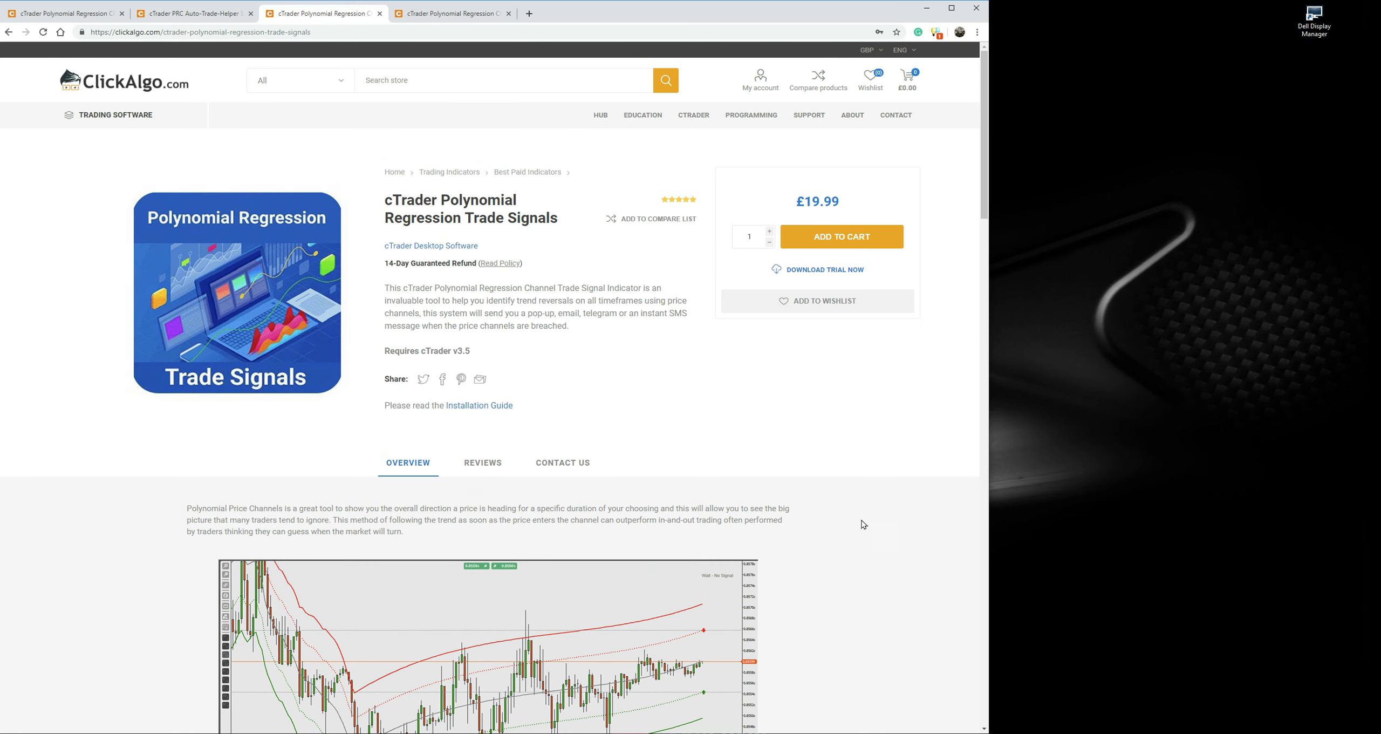
scroll(867, 516, down, 2)
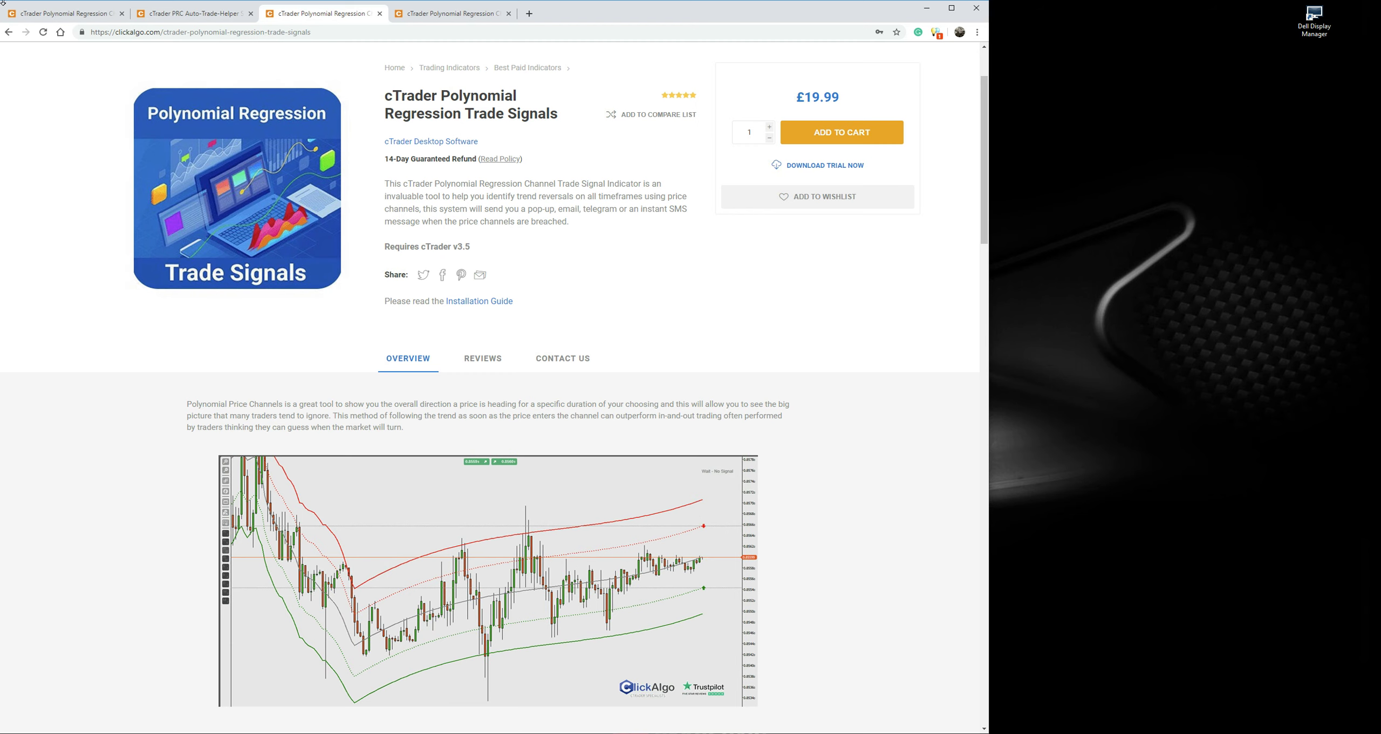
- Return to the Polynomial Regression Trade Helper page and review its description, chart and explanations of polynomial regression and opening positions
click(164, 12)
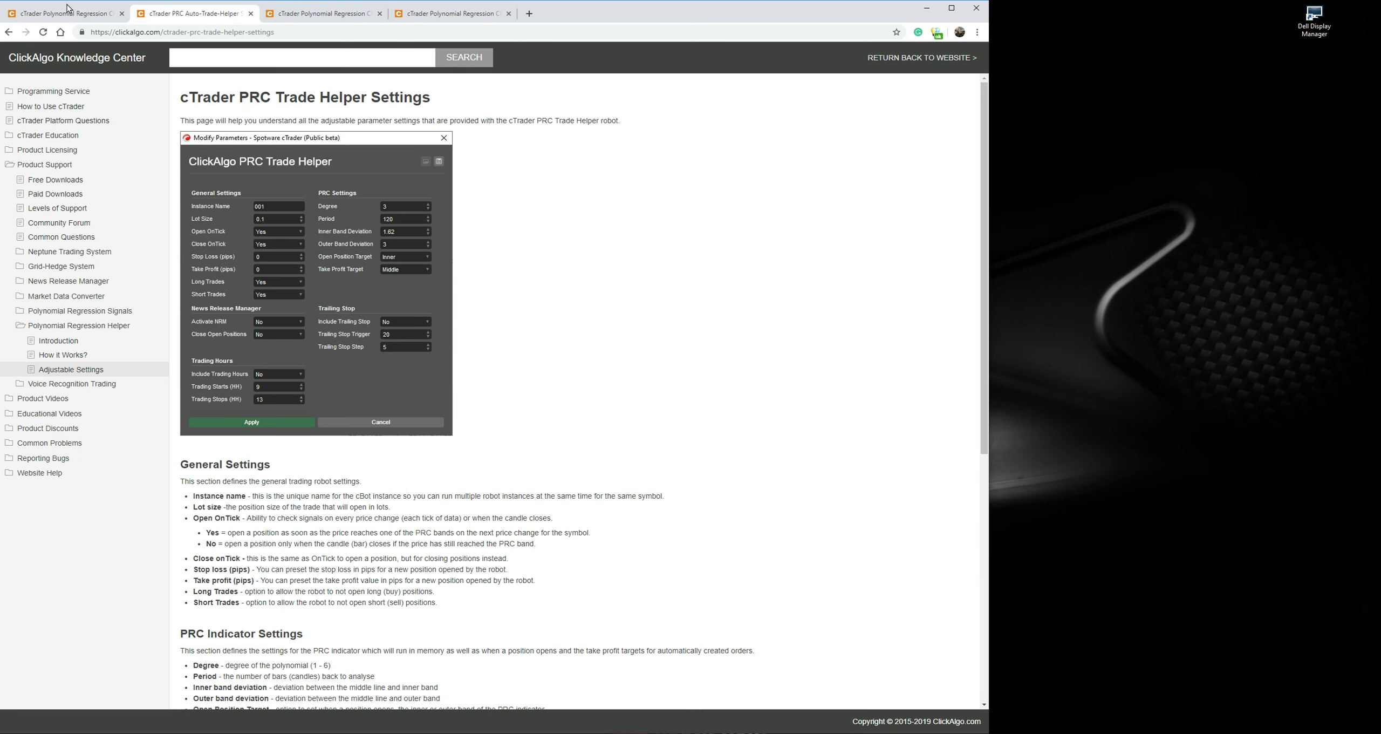
click(95, 18)
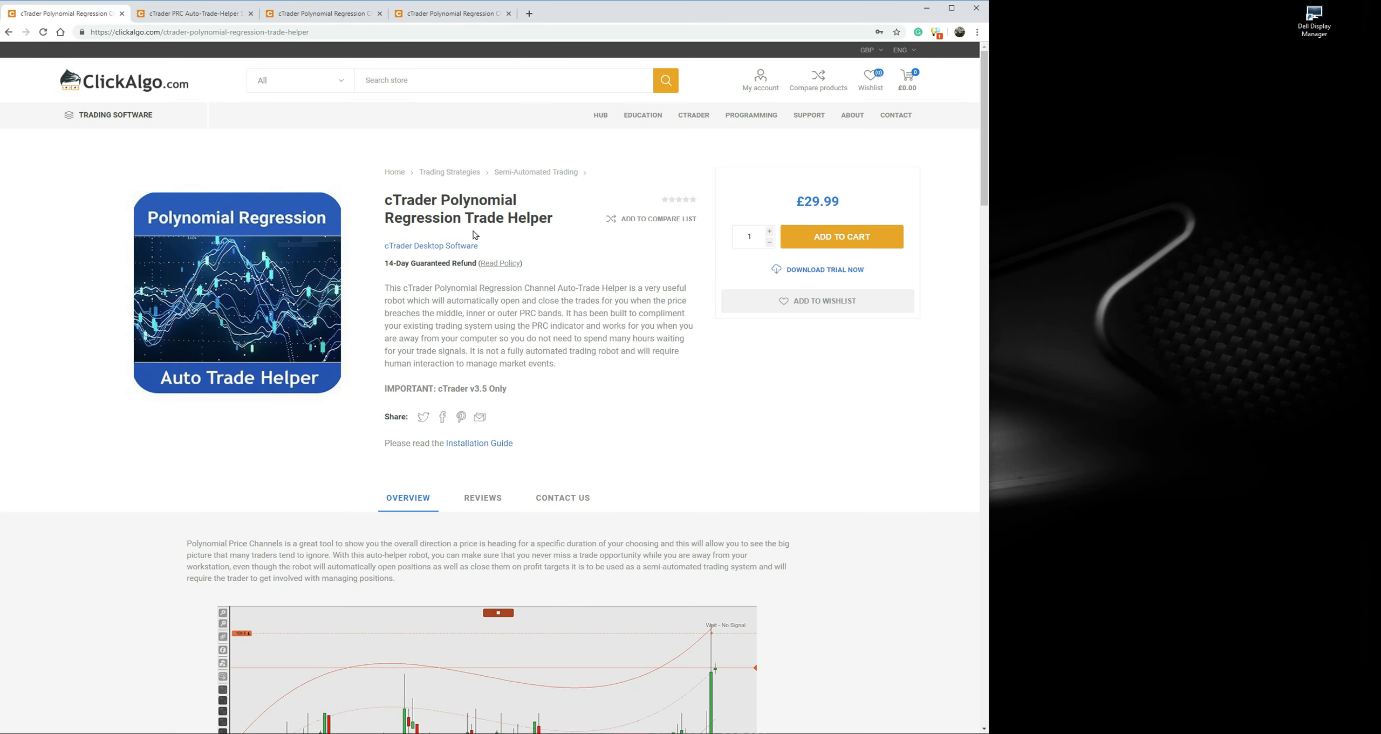
scroll(580, 278, down, 2)
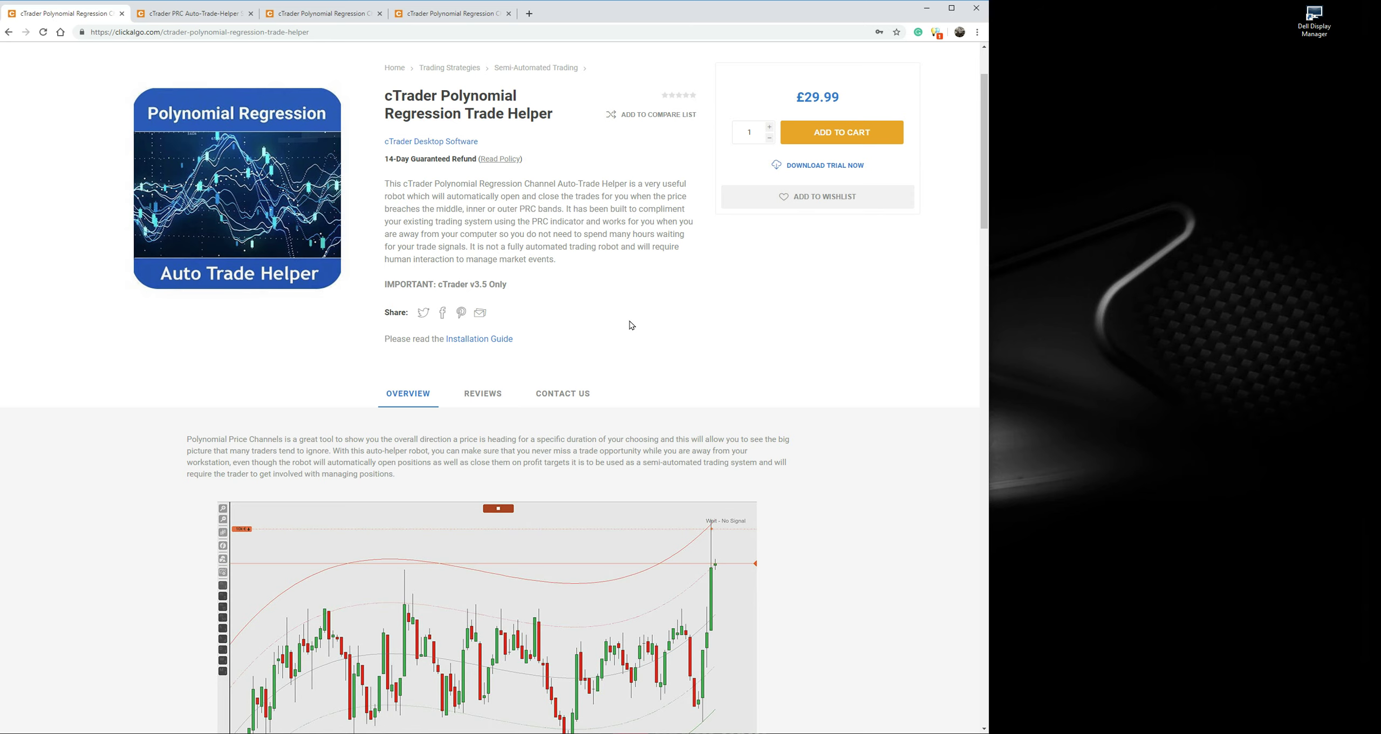
scroll(633, 325, down, 3)
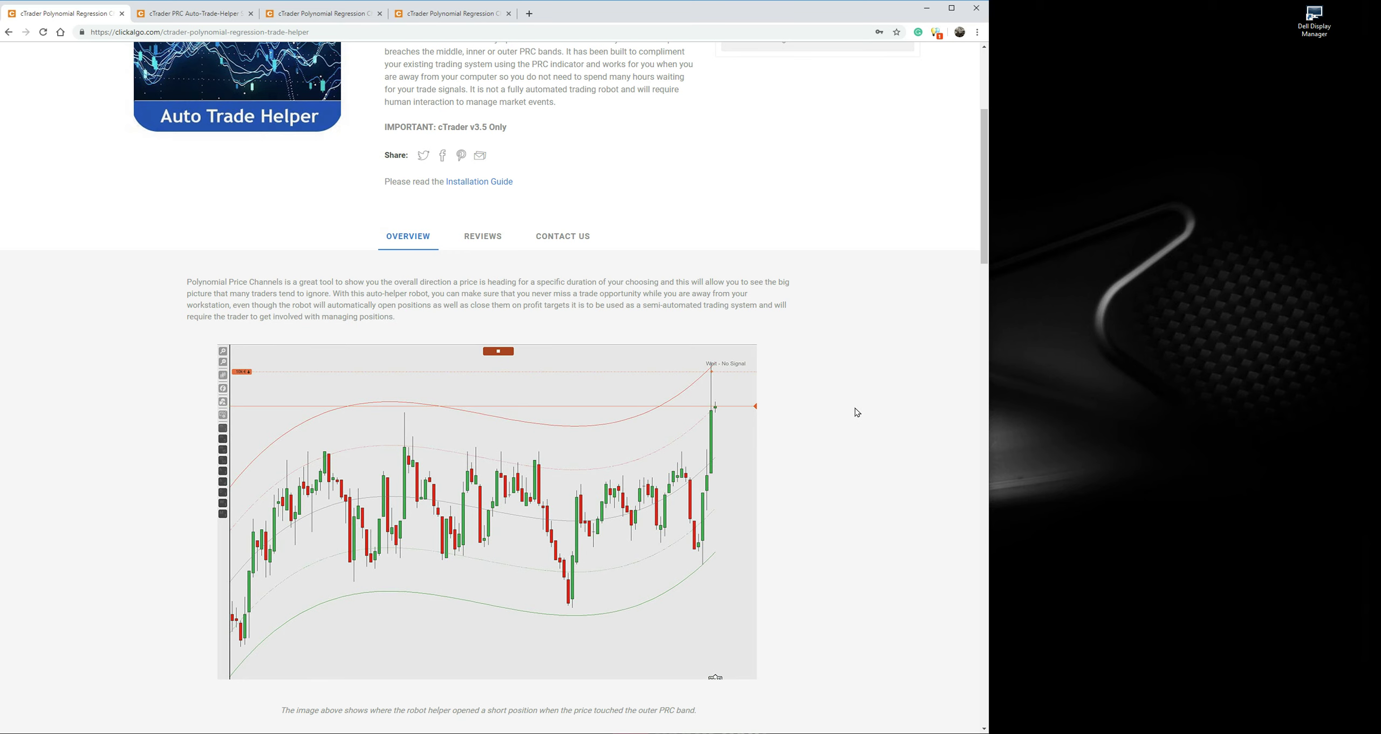
scroll(854, 409, down, 5)
scroll(850, 417, down, 2)
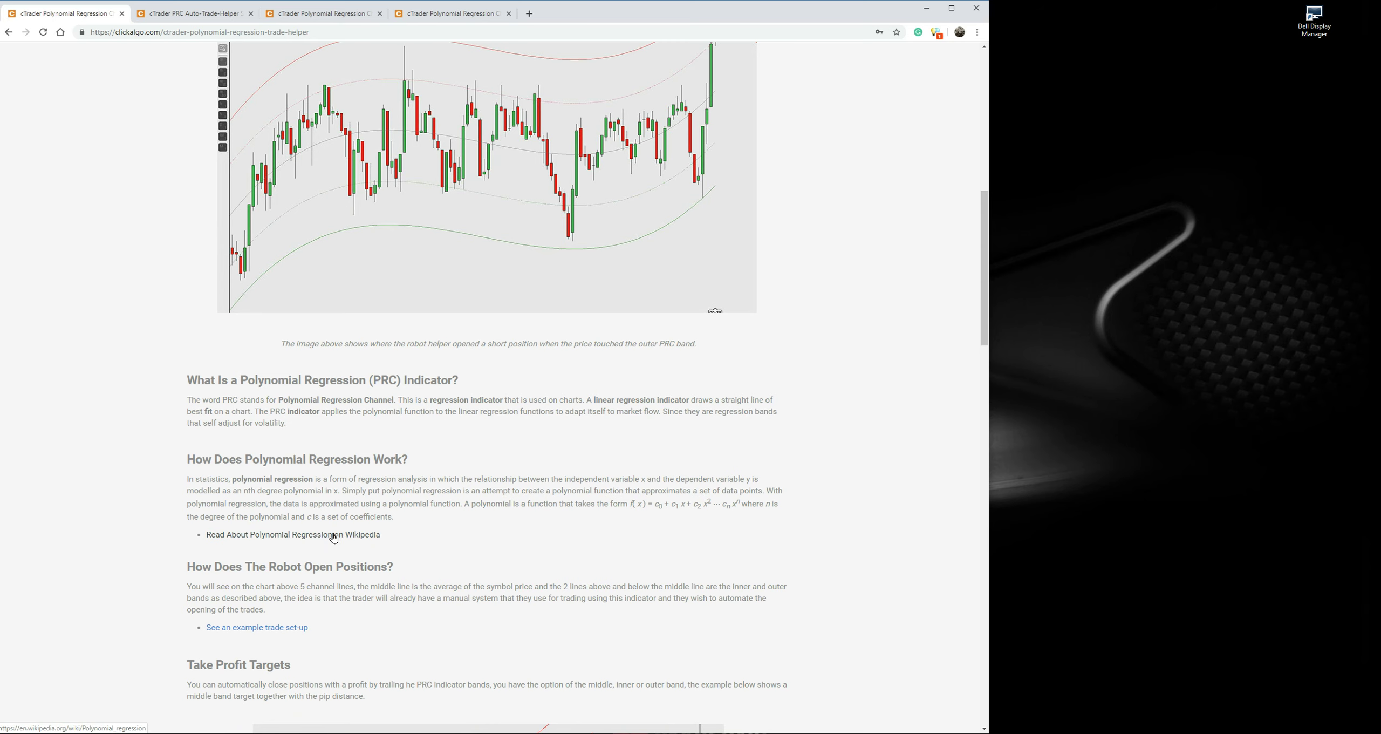
scroll(681, 496, up, 8)
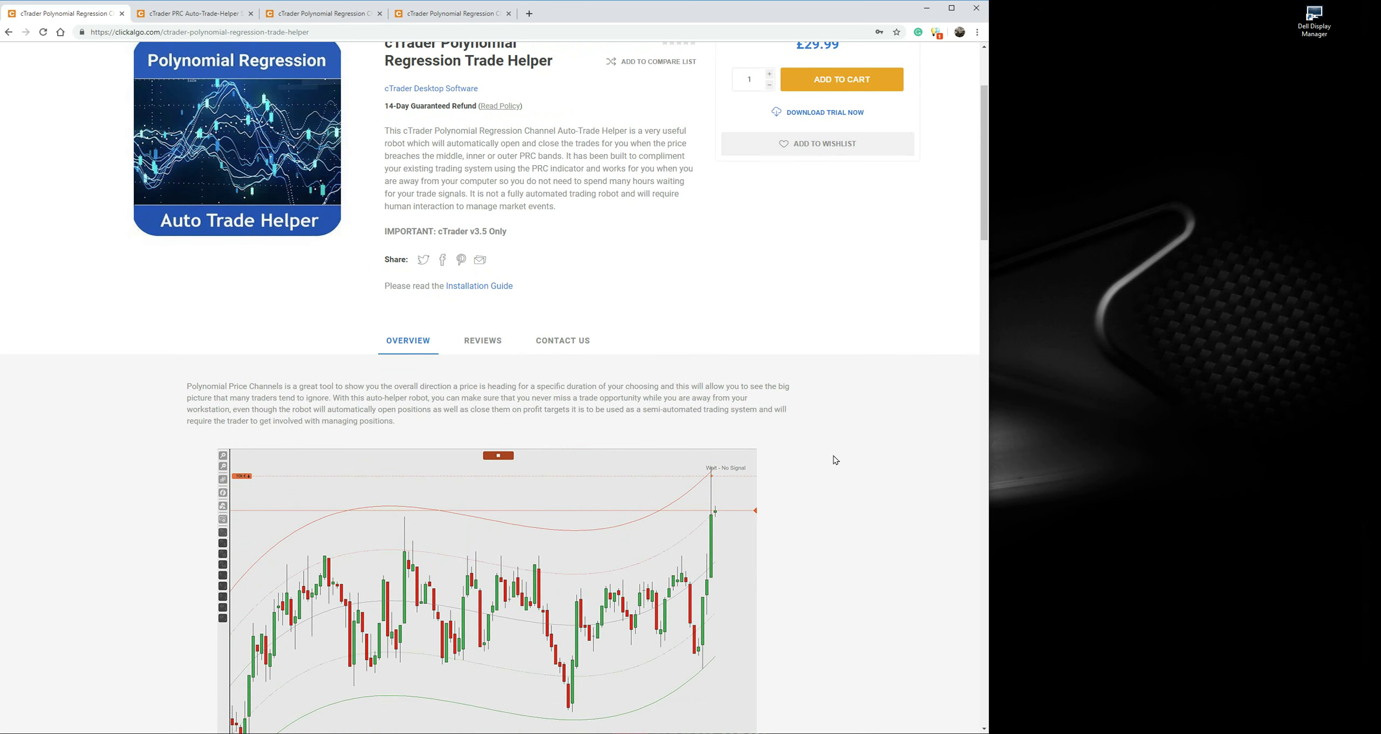
scroll(775, 406, up, 2)
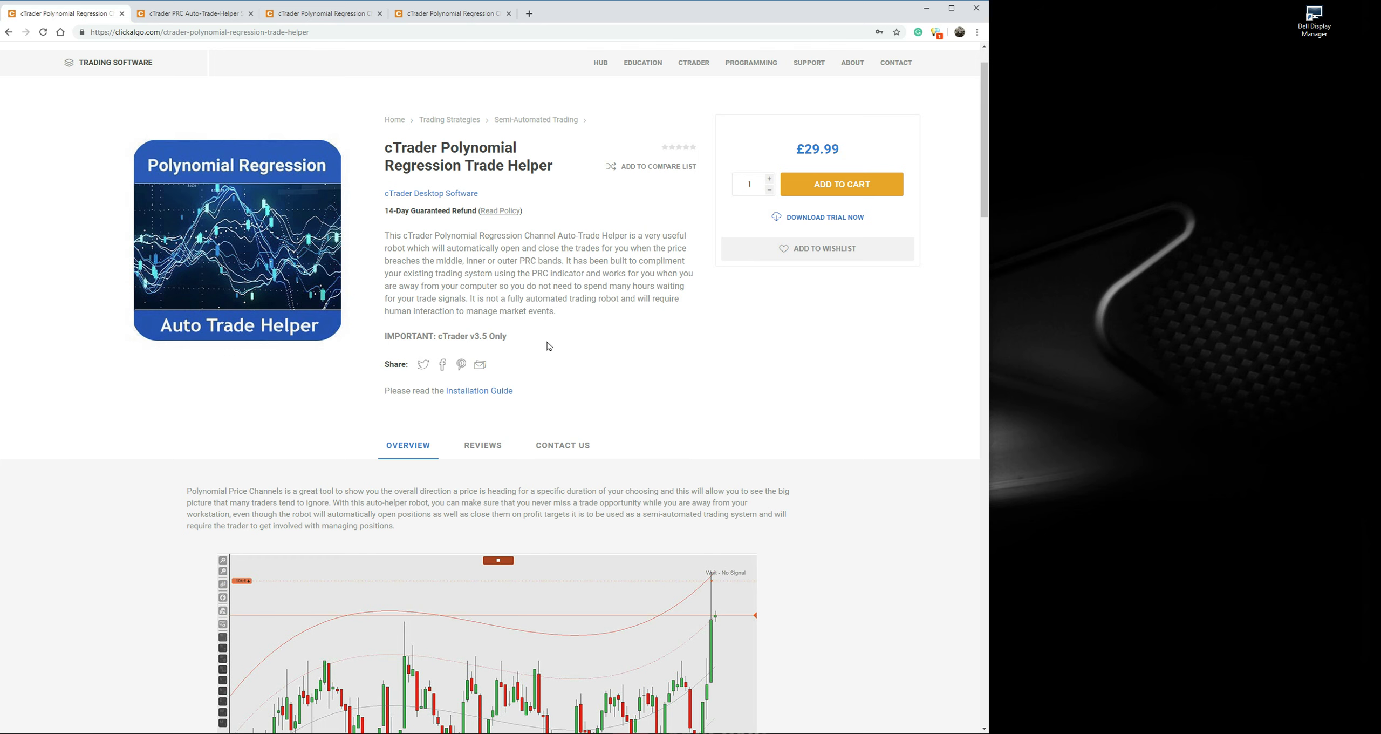
- Examine the Trade Helper's take profit targets, high-impact news event management, parameter settings and video demonstration sections
scroll(767, 367, down, 15)
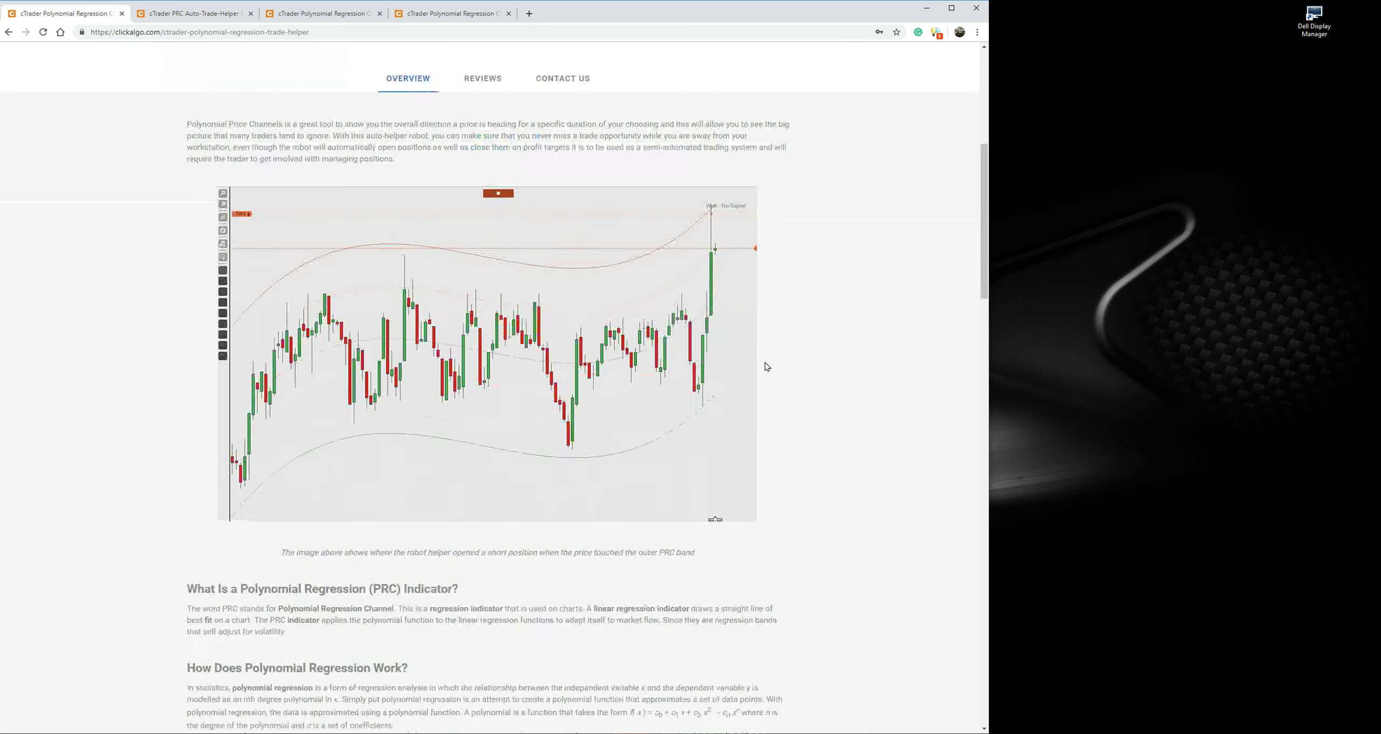
scroll(767, 367, down, 7)
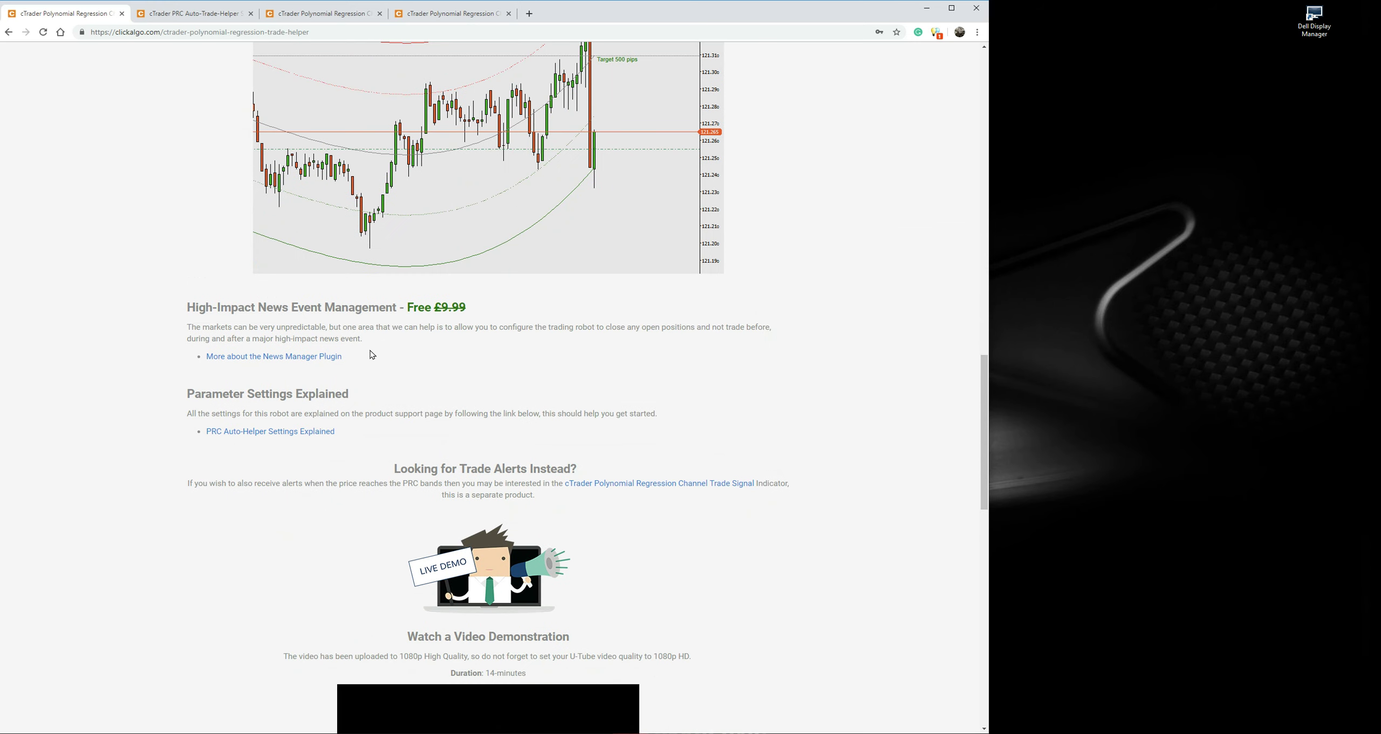
scroll(466, 358, up, 3)
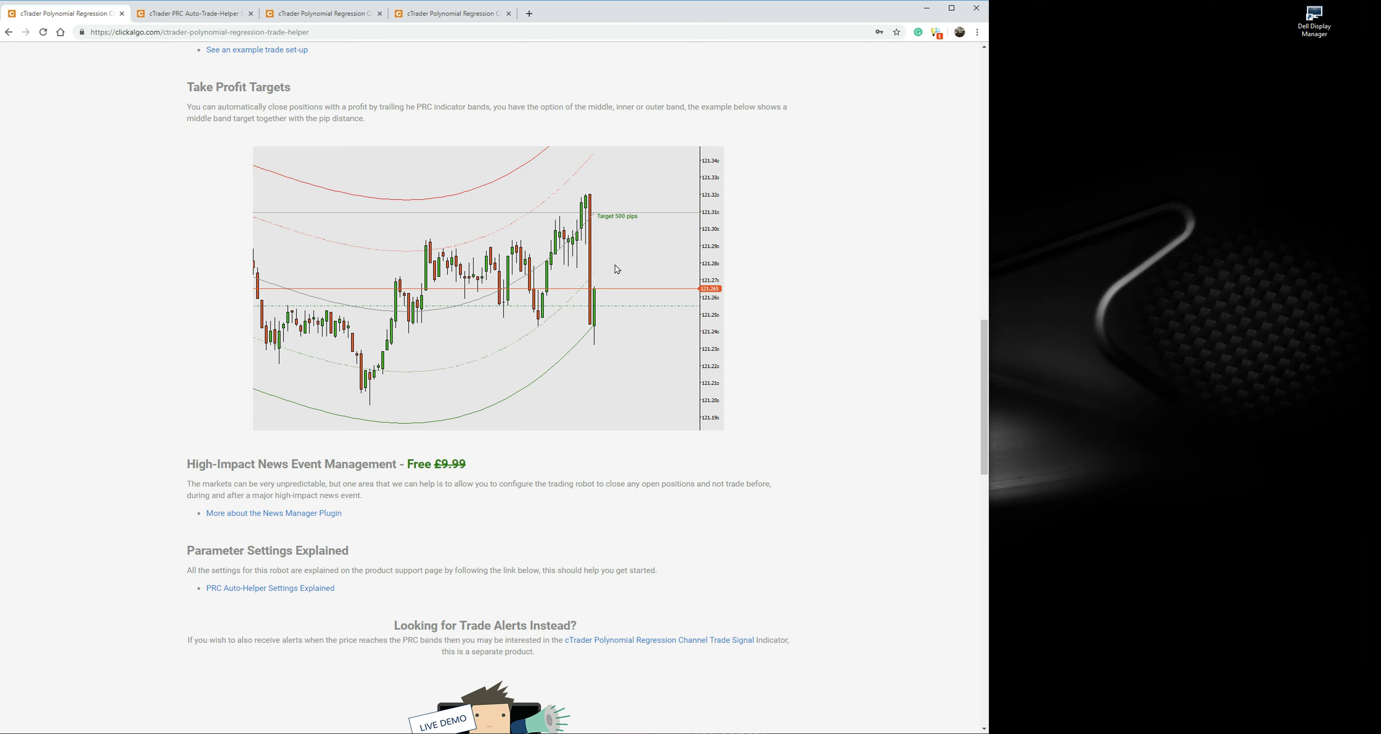
scroll(646, 309, down, 7)
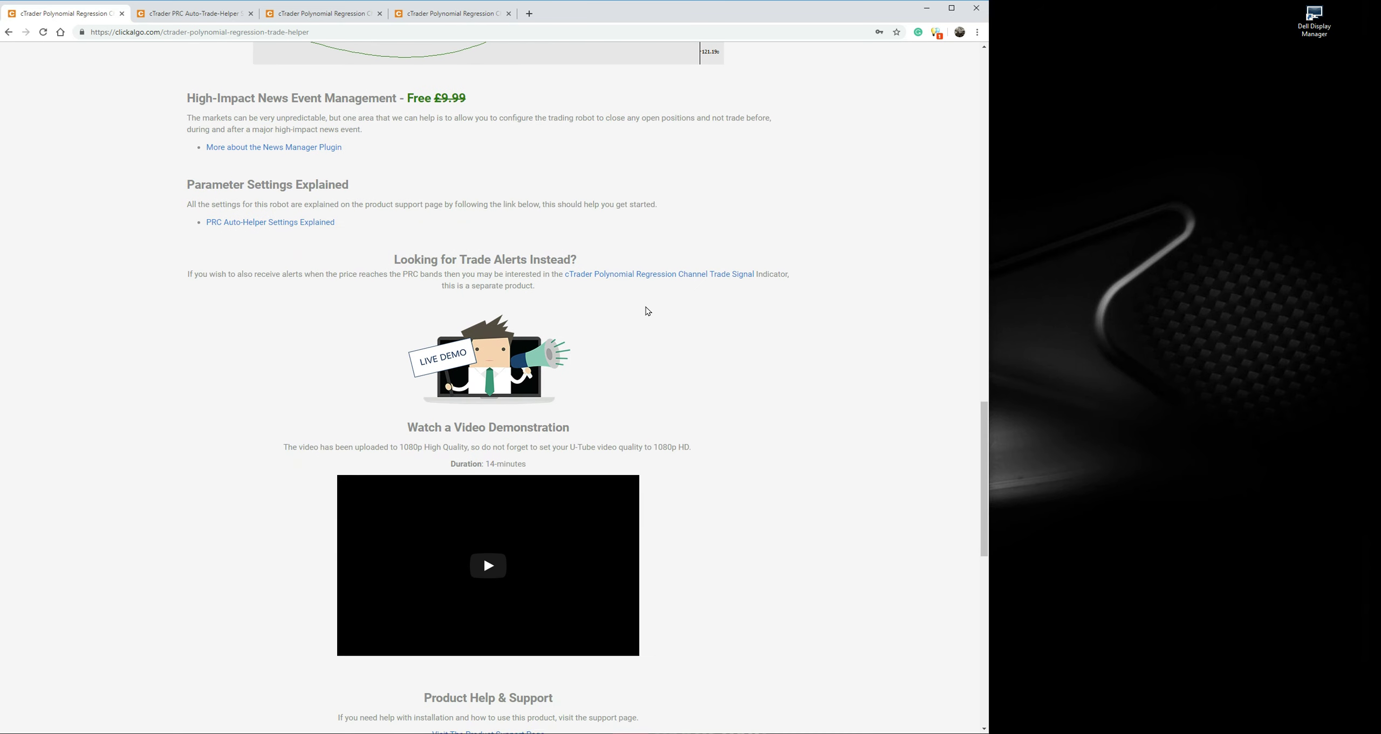
- Open the Trade Helper support site and review its Introduction and How it Works? articles, including the short-trade setup and stop loss sections
scroll(695, 510, down, 4)
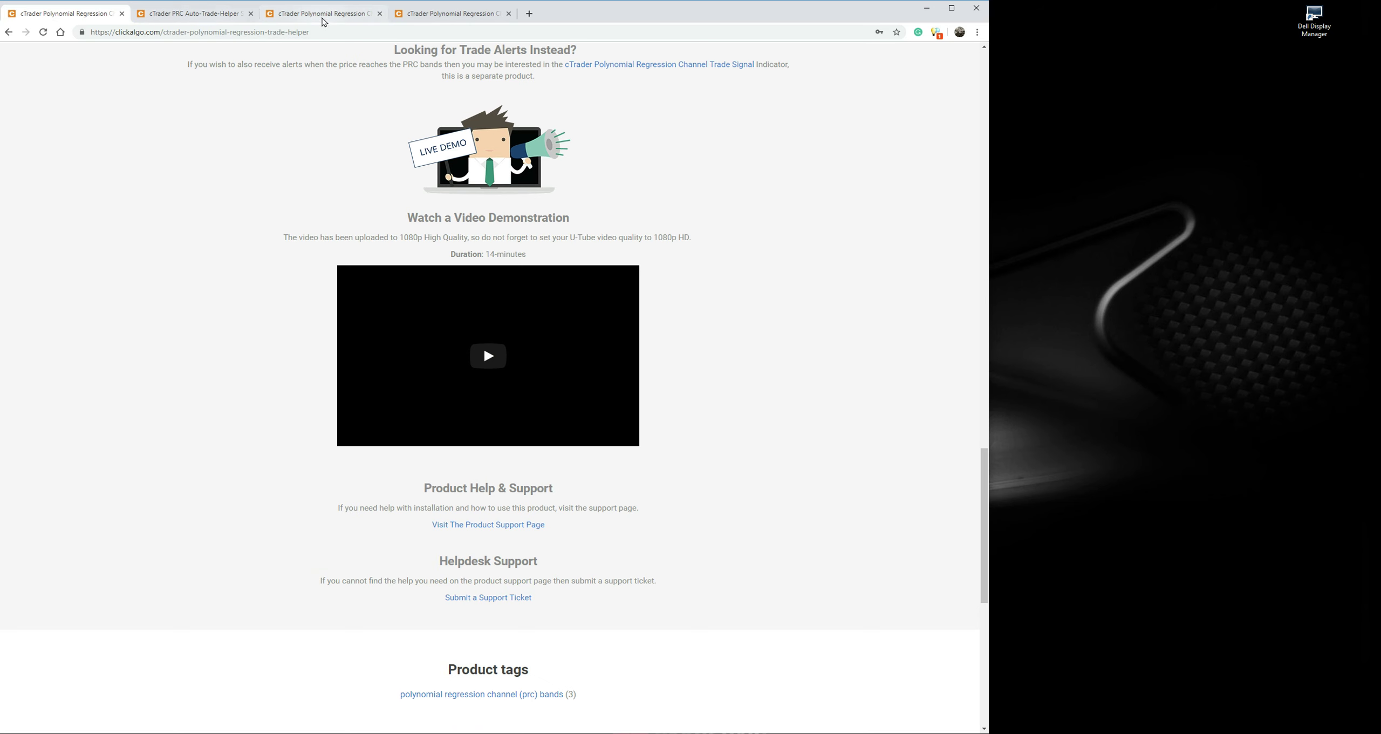
click(190, 16)
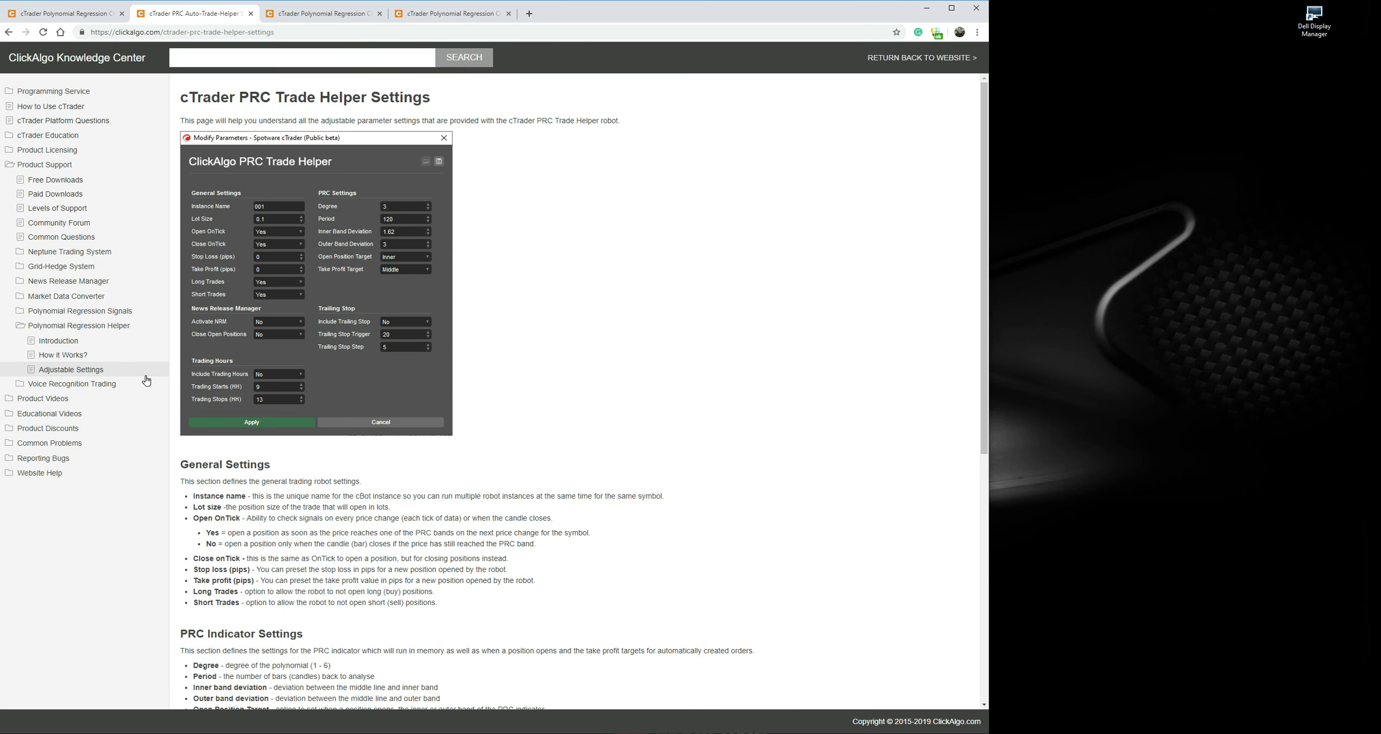
click(57, 343)
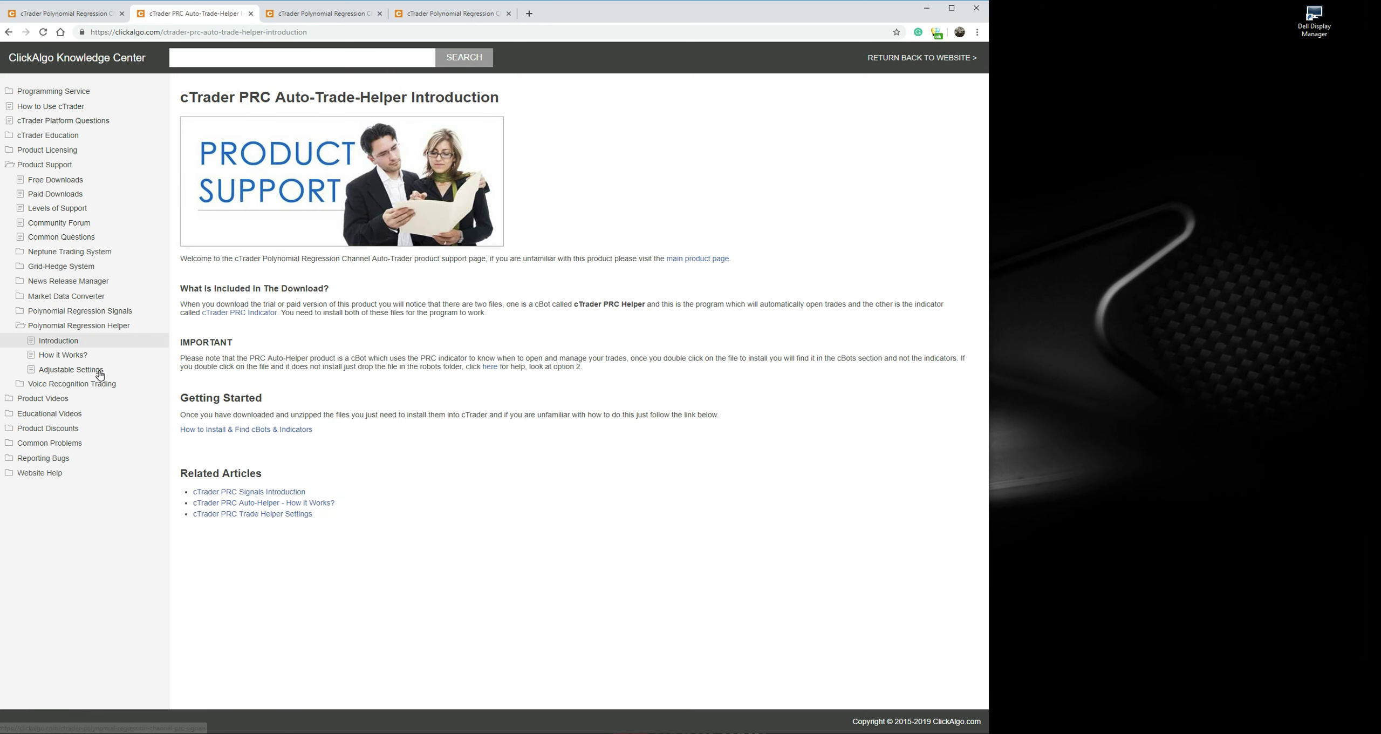
click(71, 356)
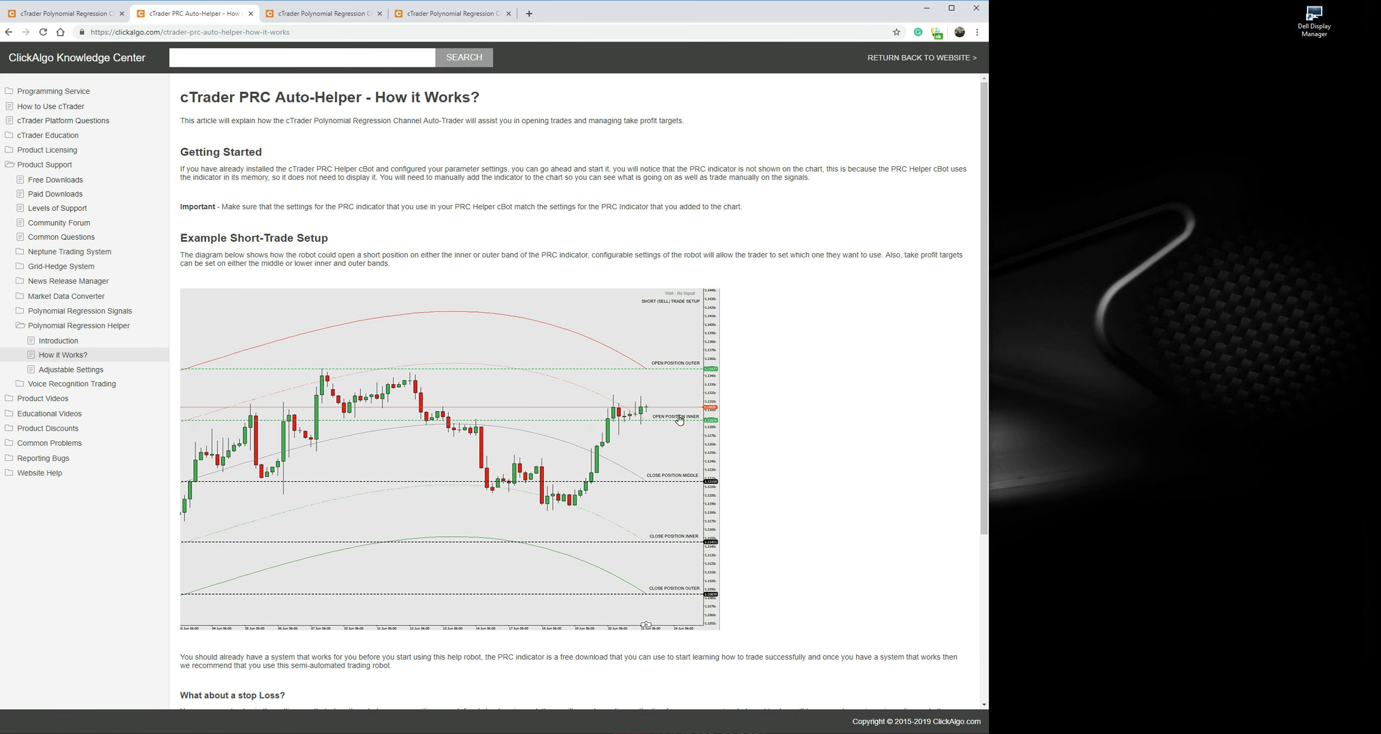
scroll(842, 517, down, 1)
scroll(841, 515, down, 2)
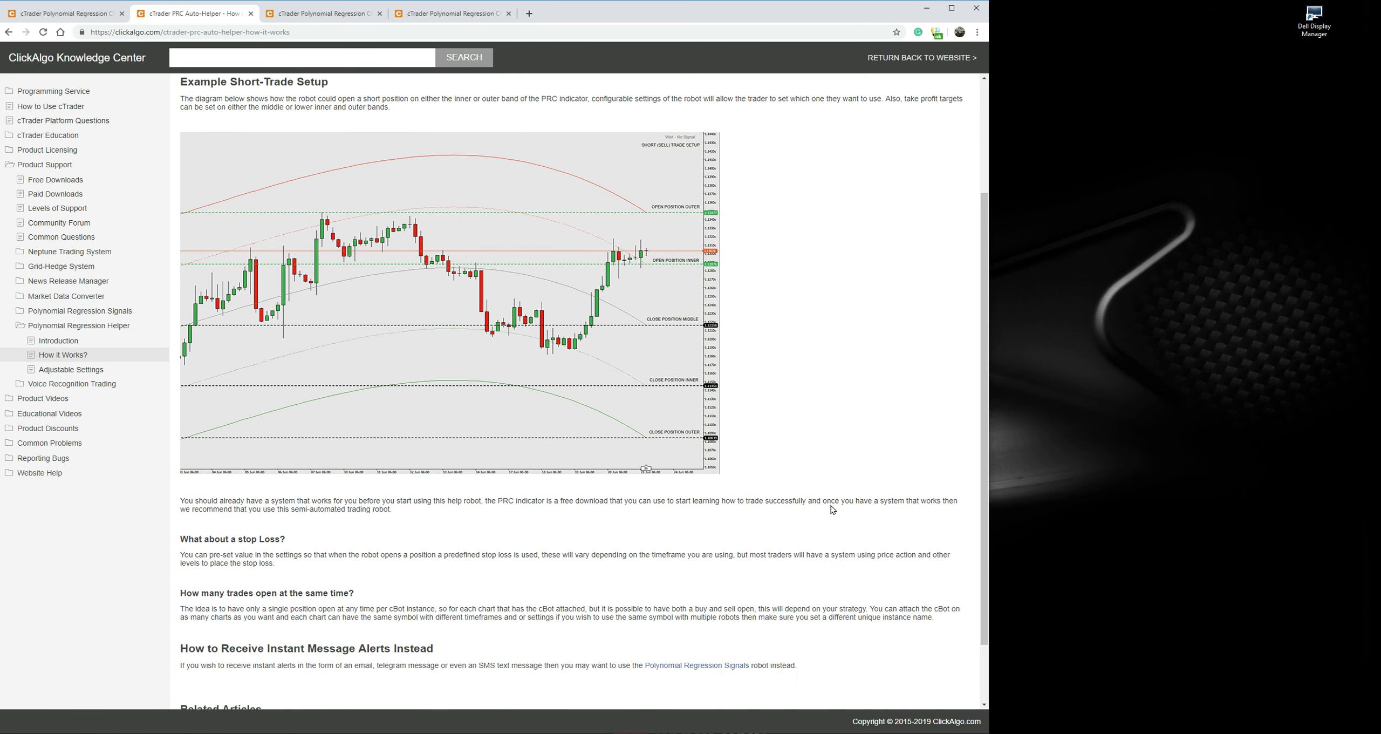
scroll(833, 510, down, 1)
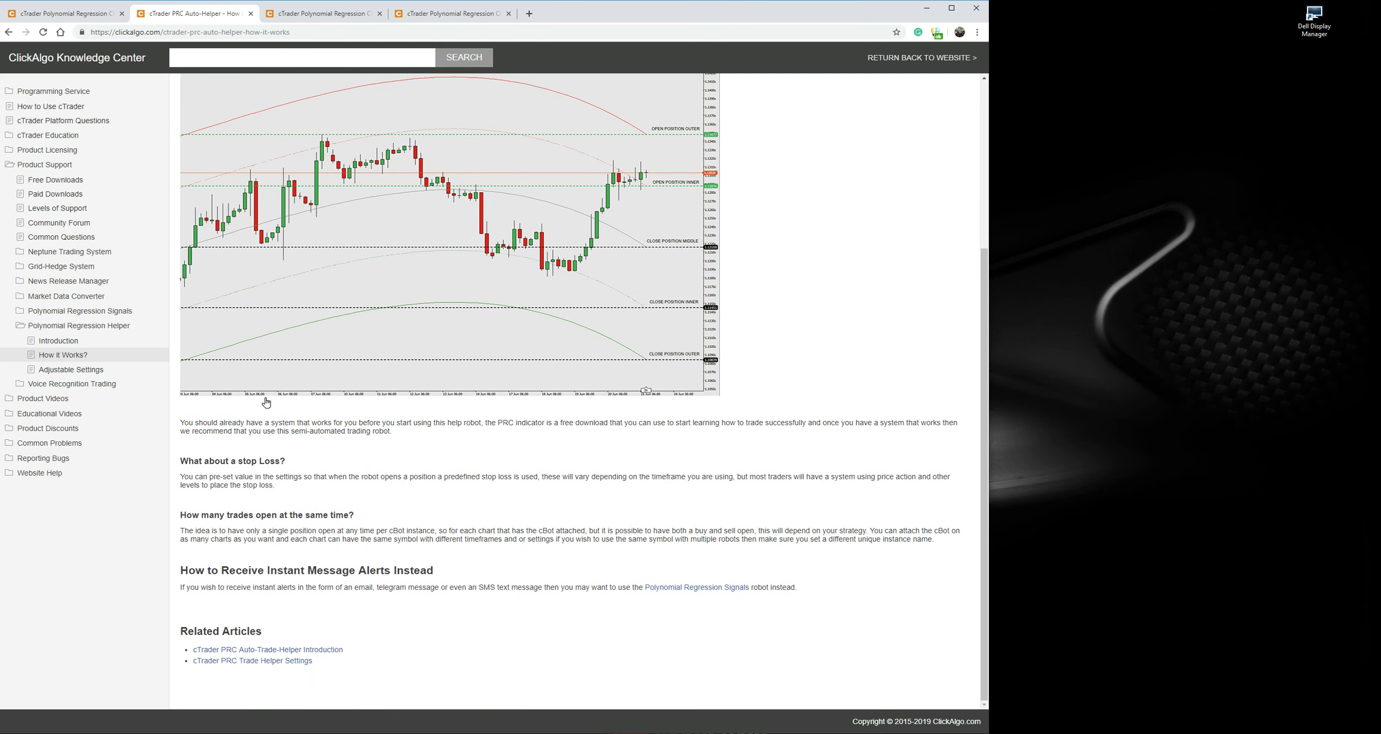
- Open the Trade Helper's Adjustable Settings article and review the general, PRC indicator, news release, trailing stop and trading hours parameters
click(81, 370)
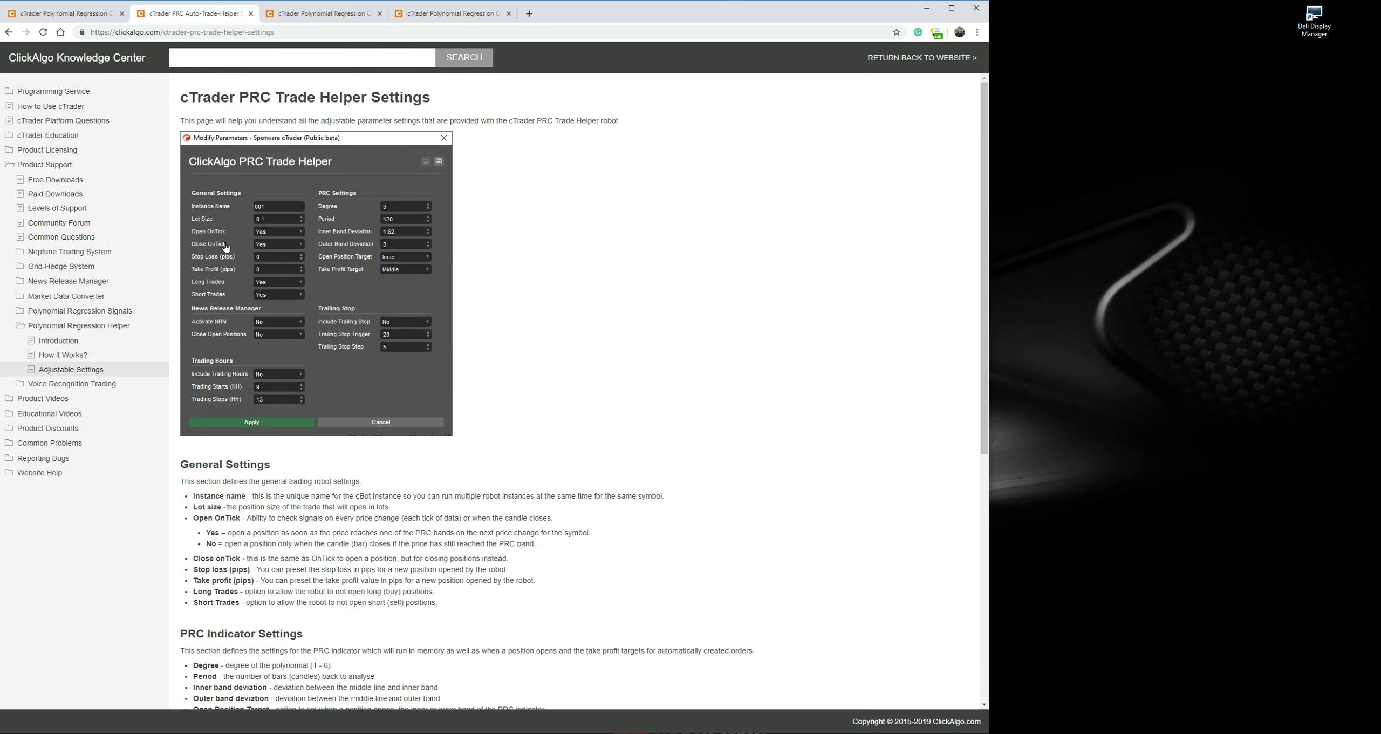
scroll(296, 544, down, 2)
scroll(296, 544, down, 6)
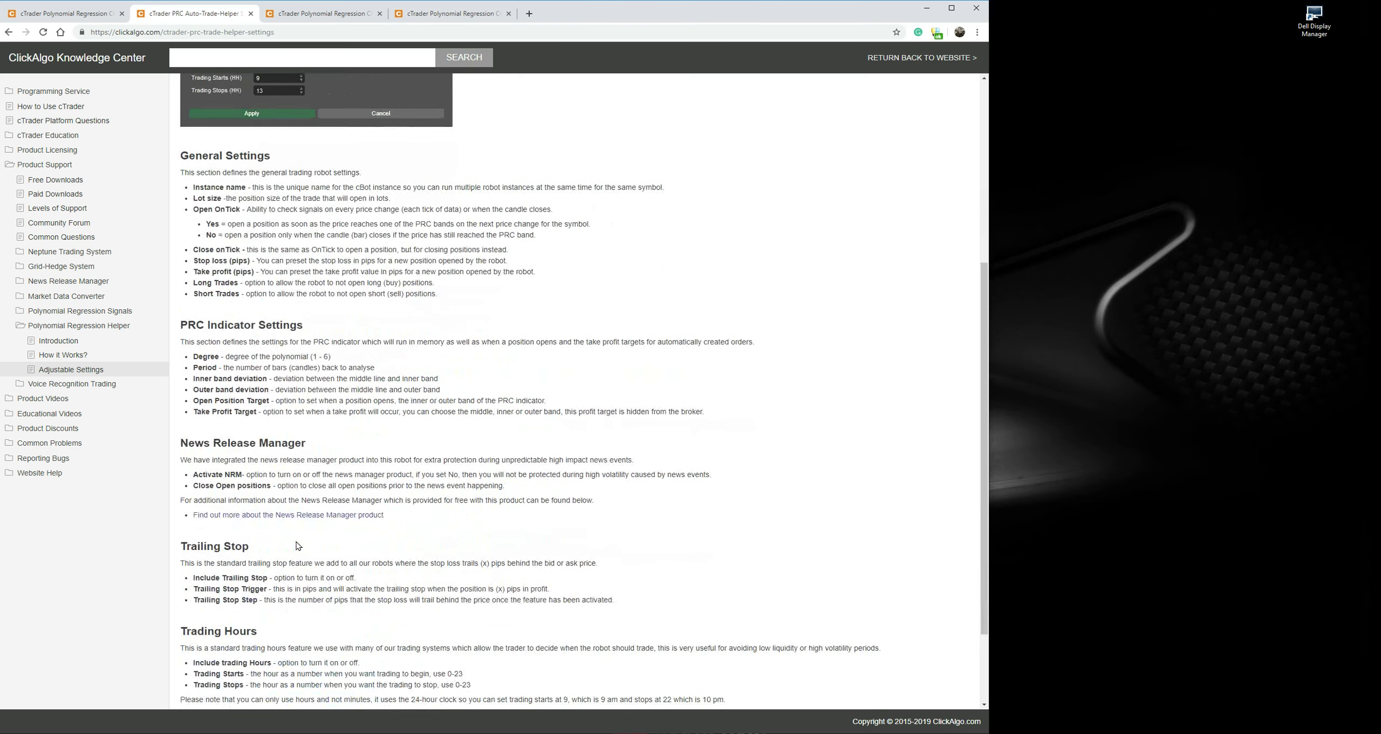
scroll(296, 541, up, 9)
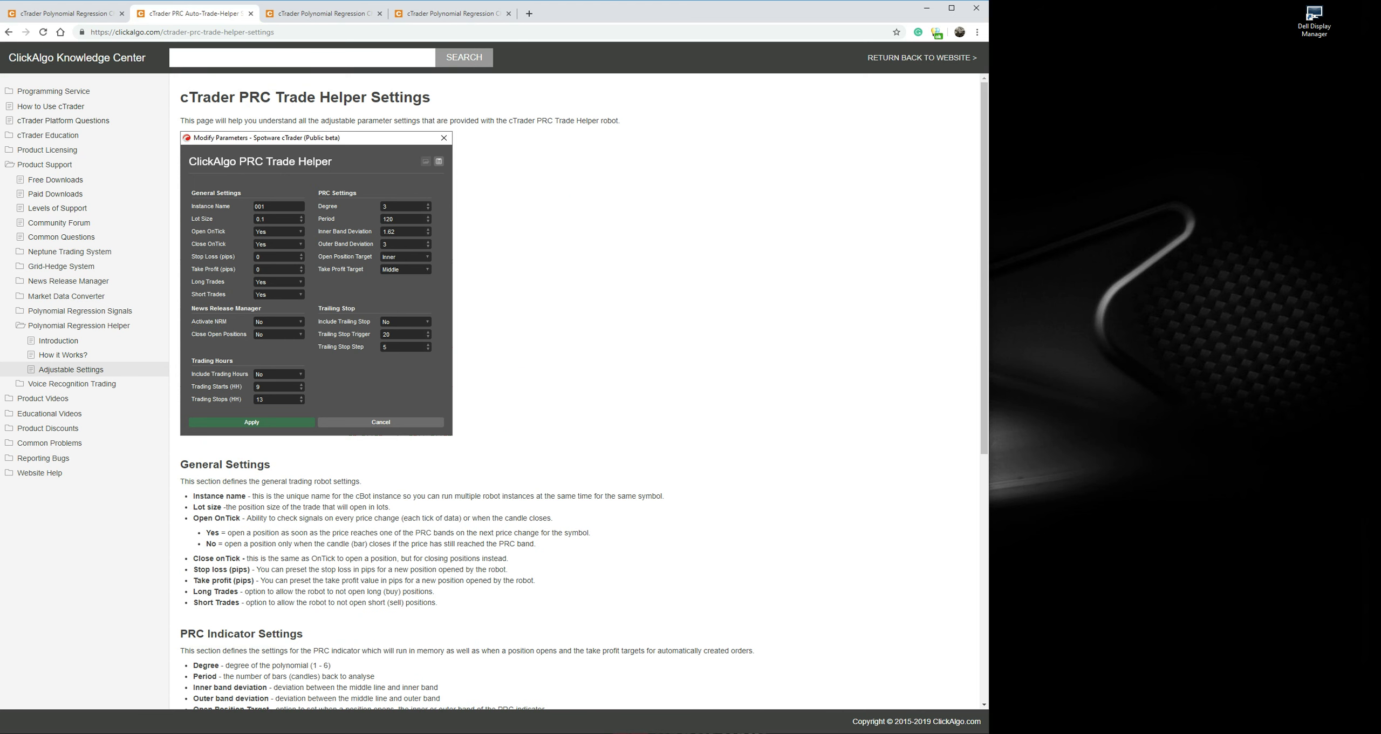
- Switch to cTrader, view the installed ClickAlgo PRC Trade Helper in the cBots list, and return to the trading charts
key(alt+Tab)
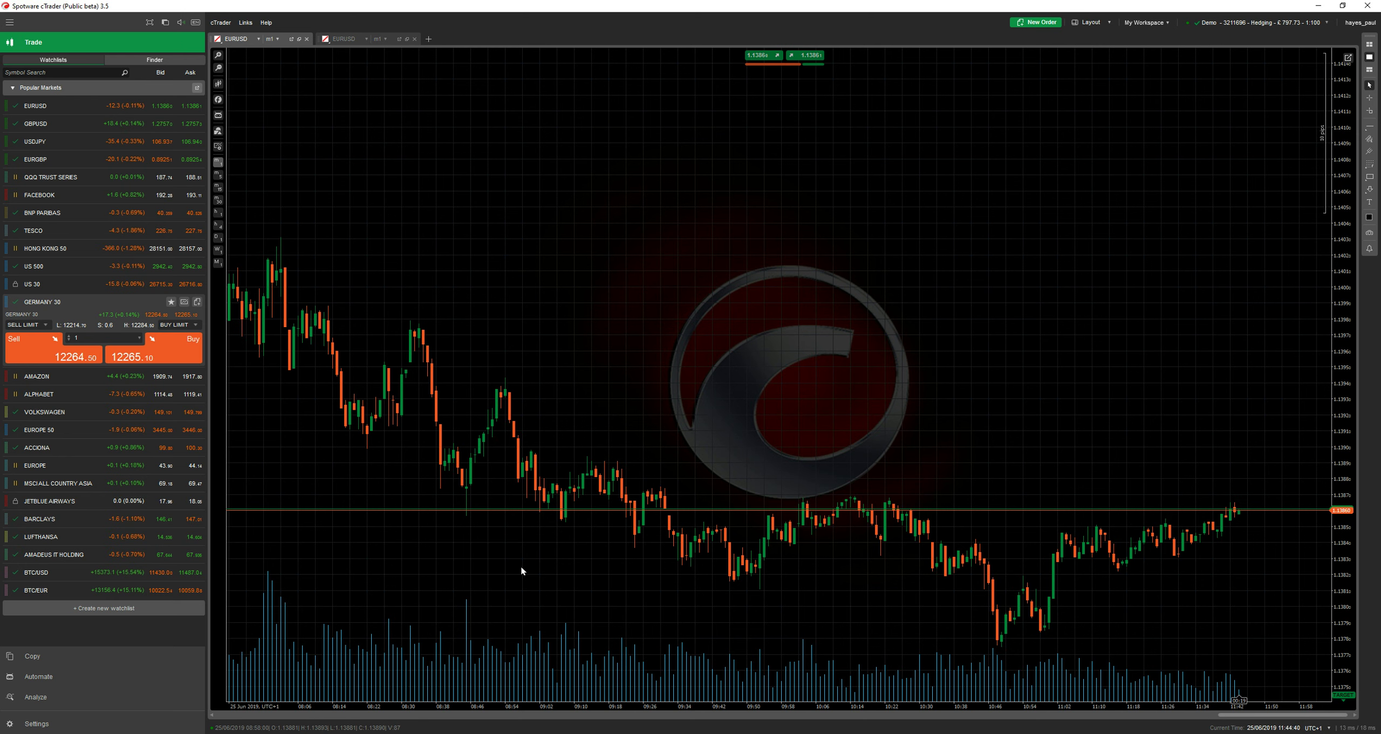
click(41, 679)
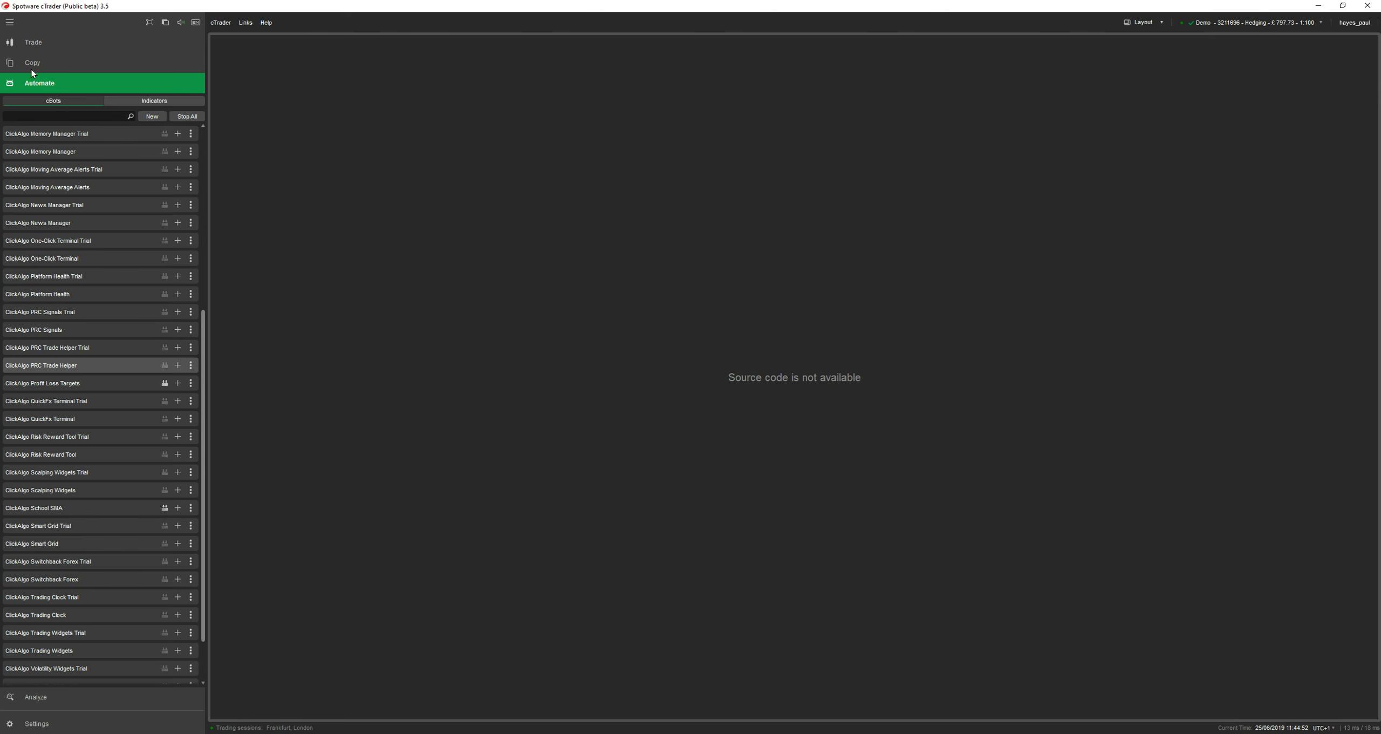
click(33, 42)
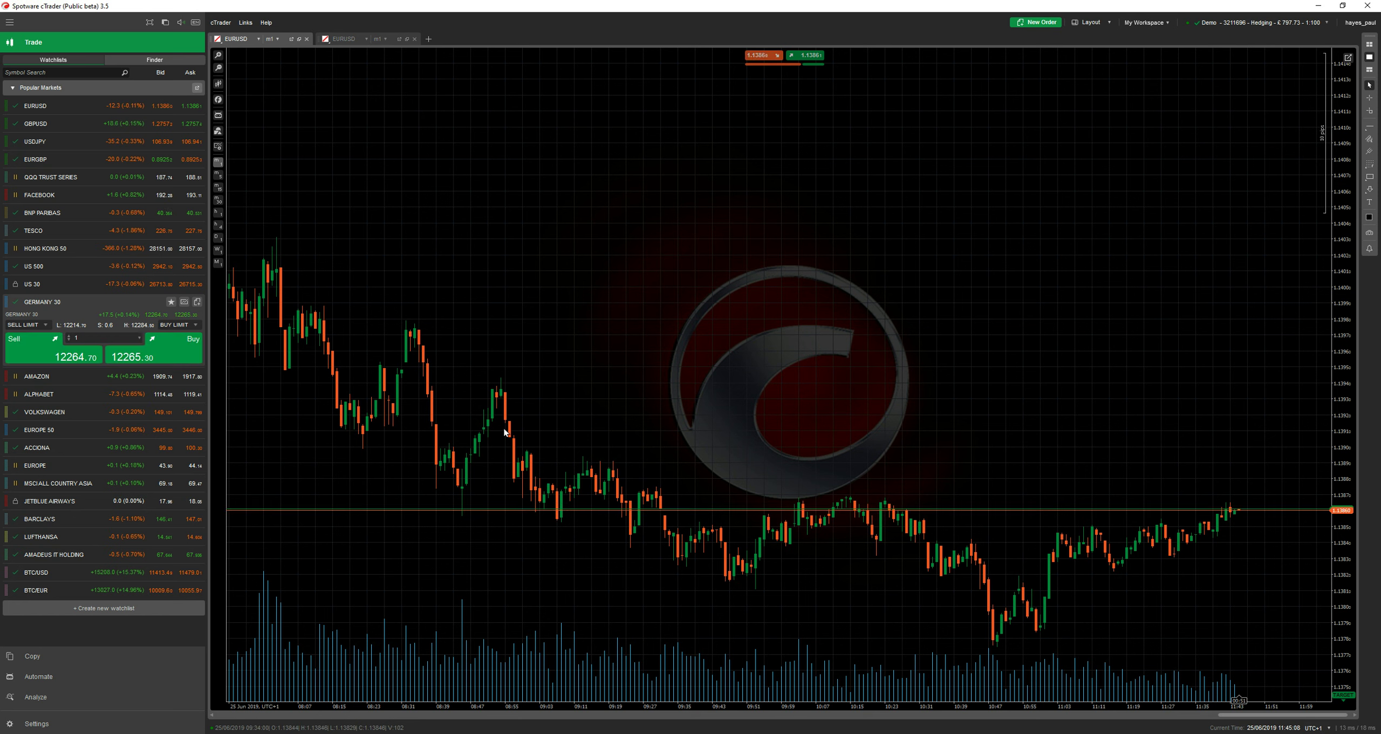
- Apply a saved template with red and green candles to the first EURUSD chart and zoom out to show more price history
right_click(555, 185)
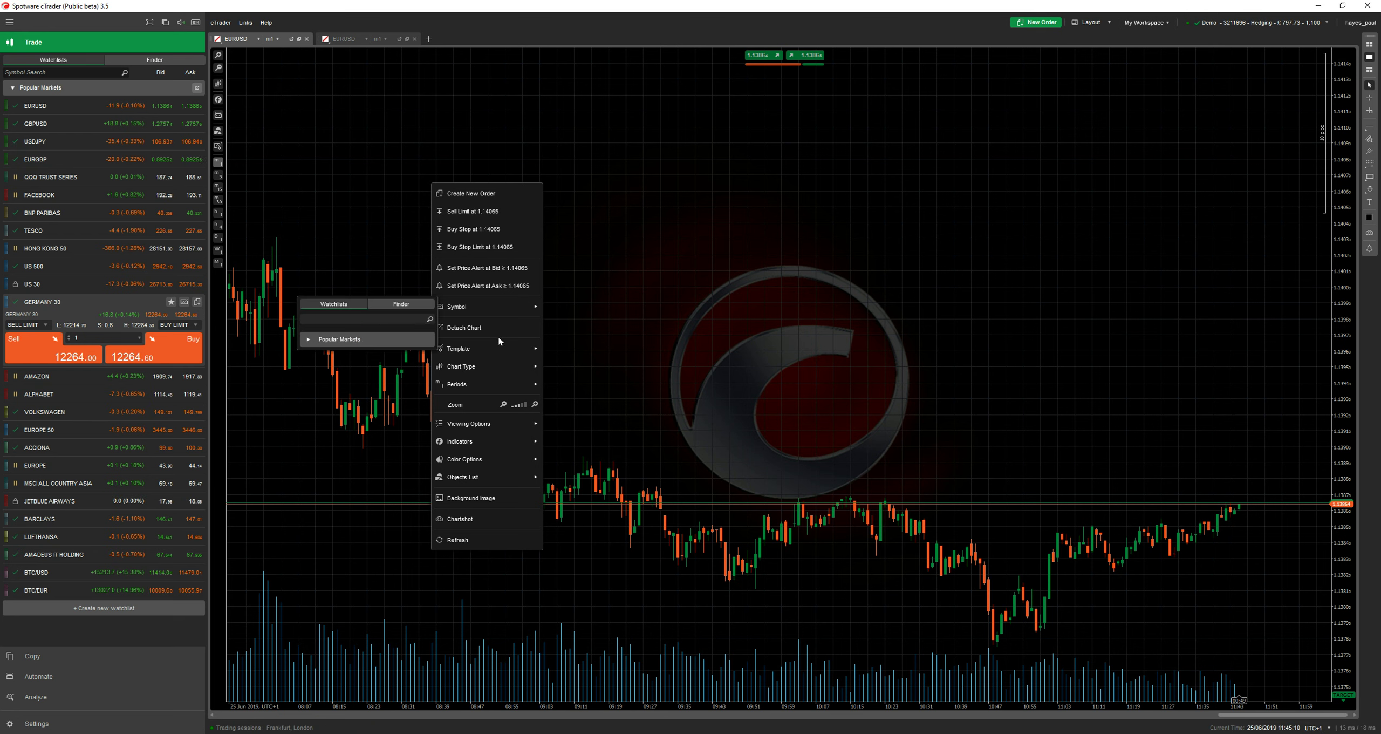
mouse_move(447, 349)
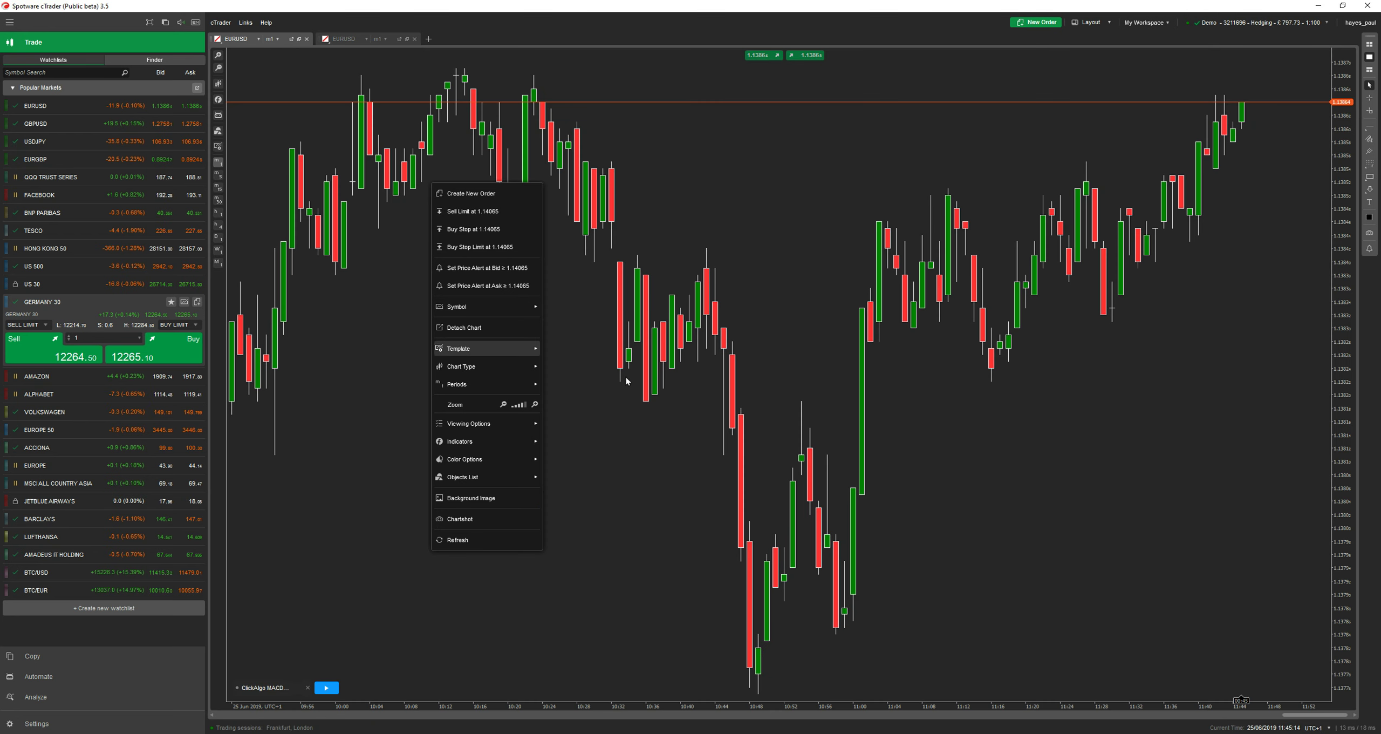
click(216, 69)
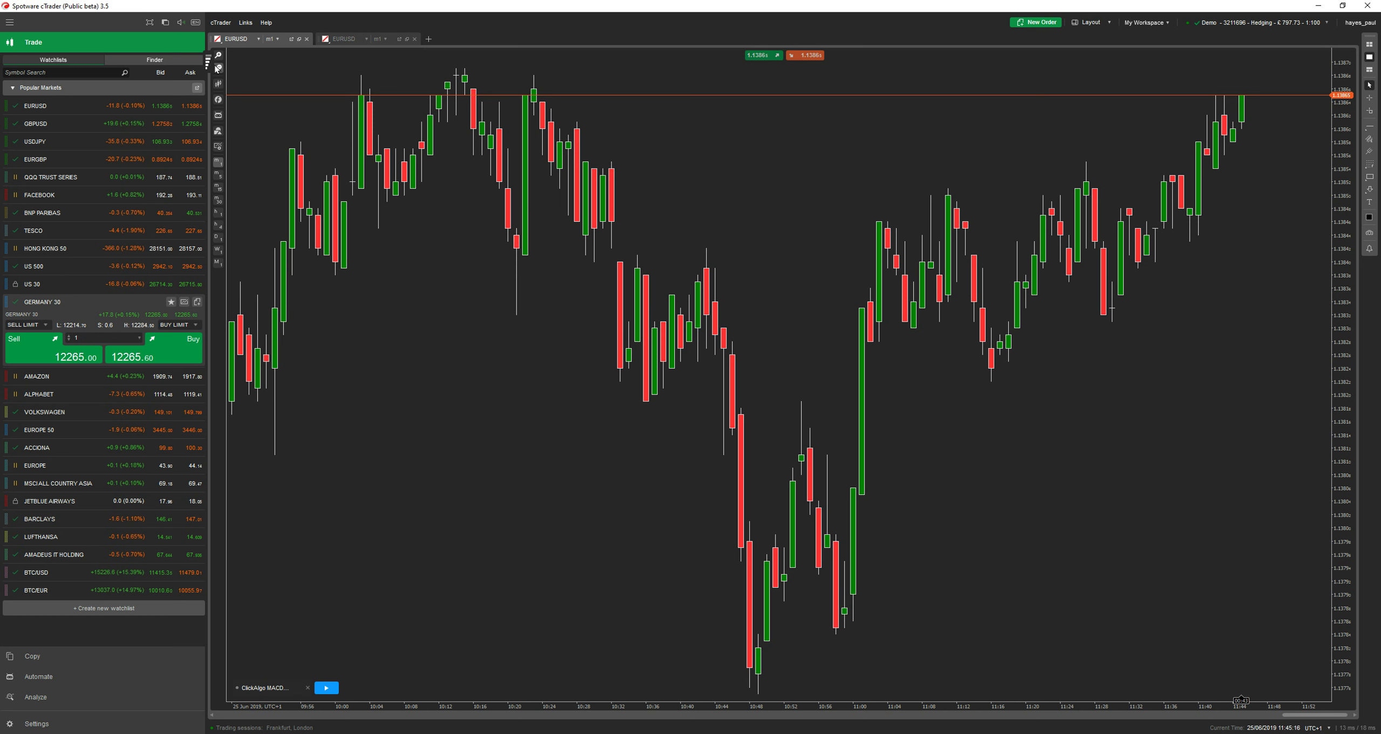
click(218, 70)
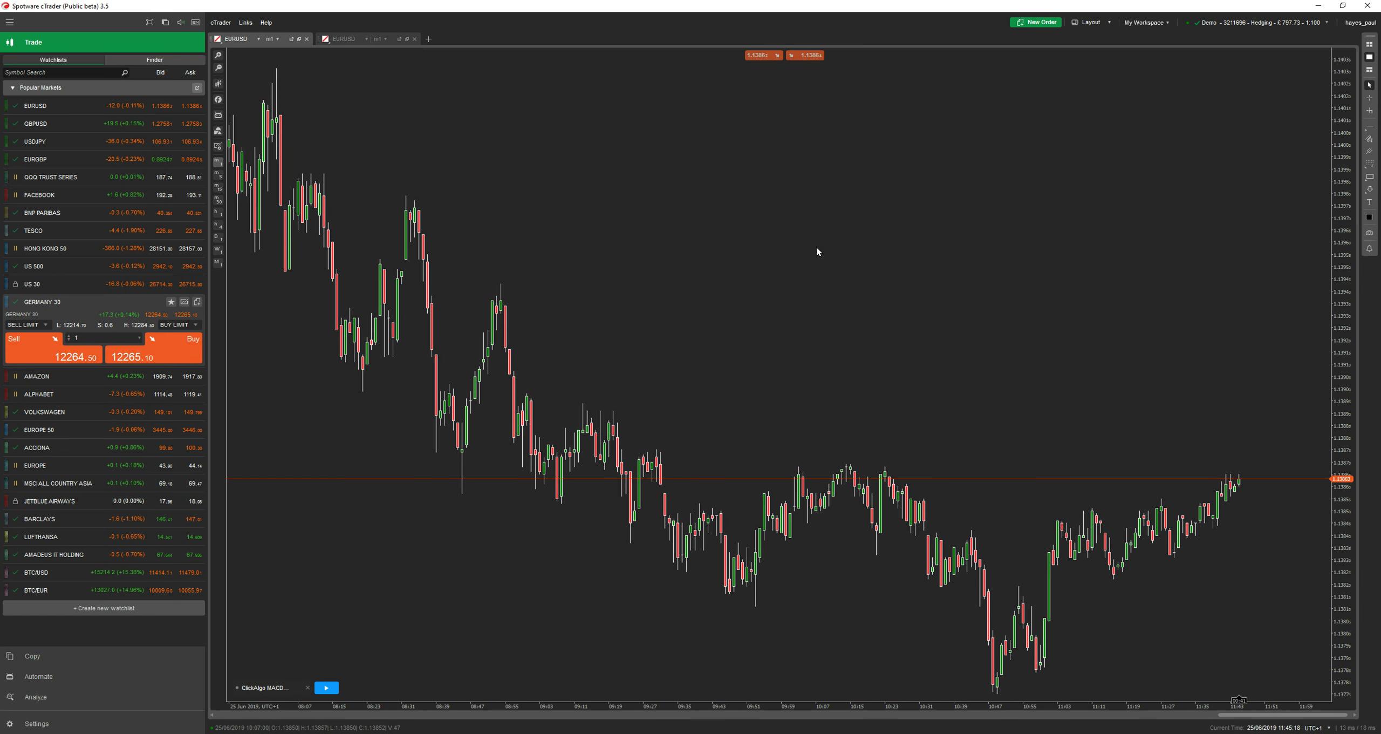
- Add the custom ClickAlgo PRC Indicator to the chart with Show Trade Signal set to No
click(218, 100)
mouse_move(165, 208)
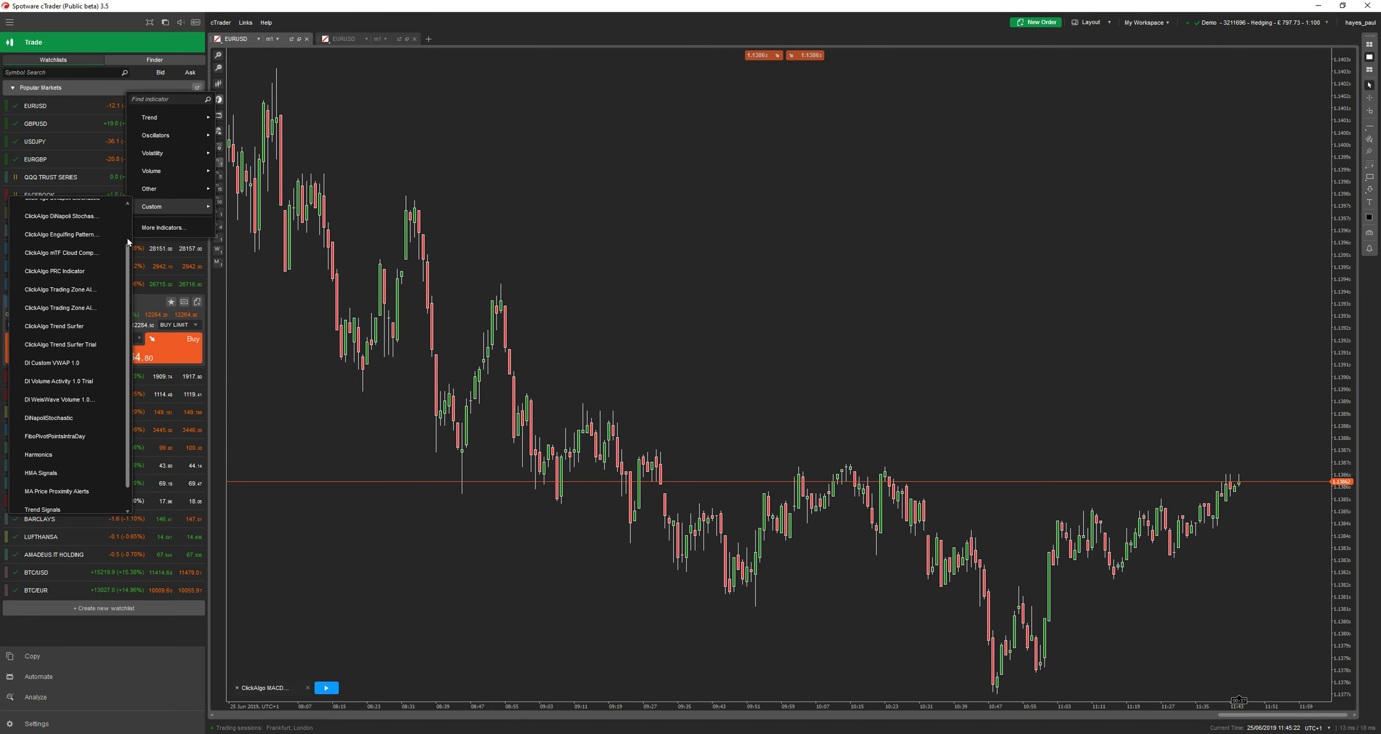
scroll(73, 372, down, 1)
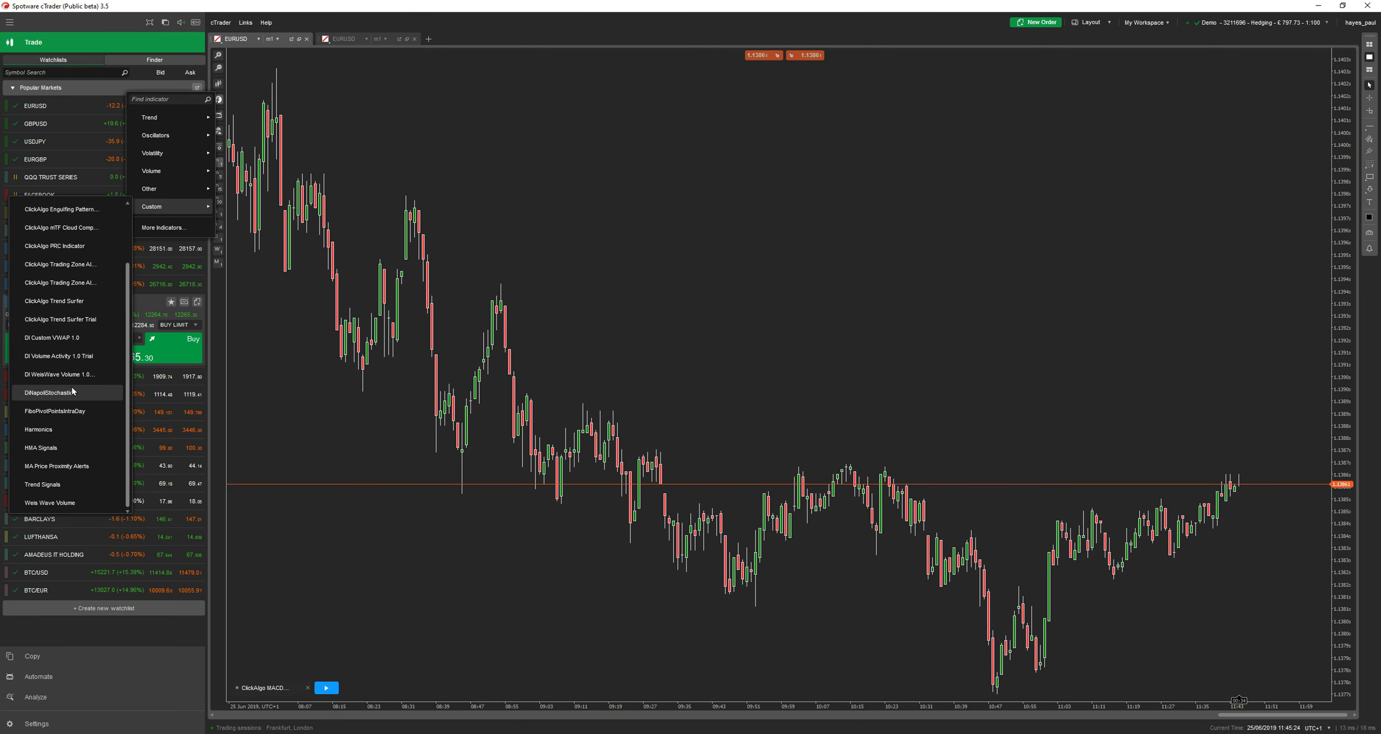
click(65, 246)
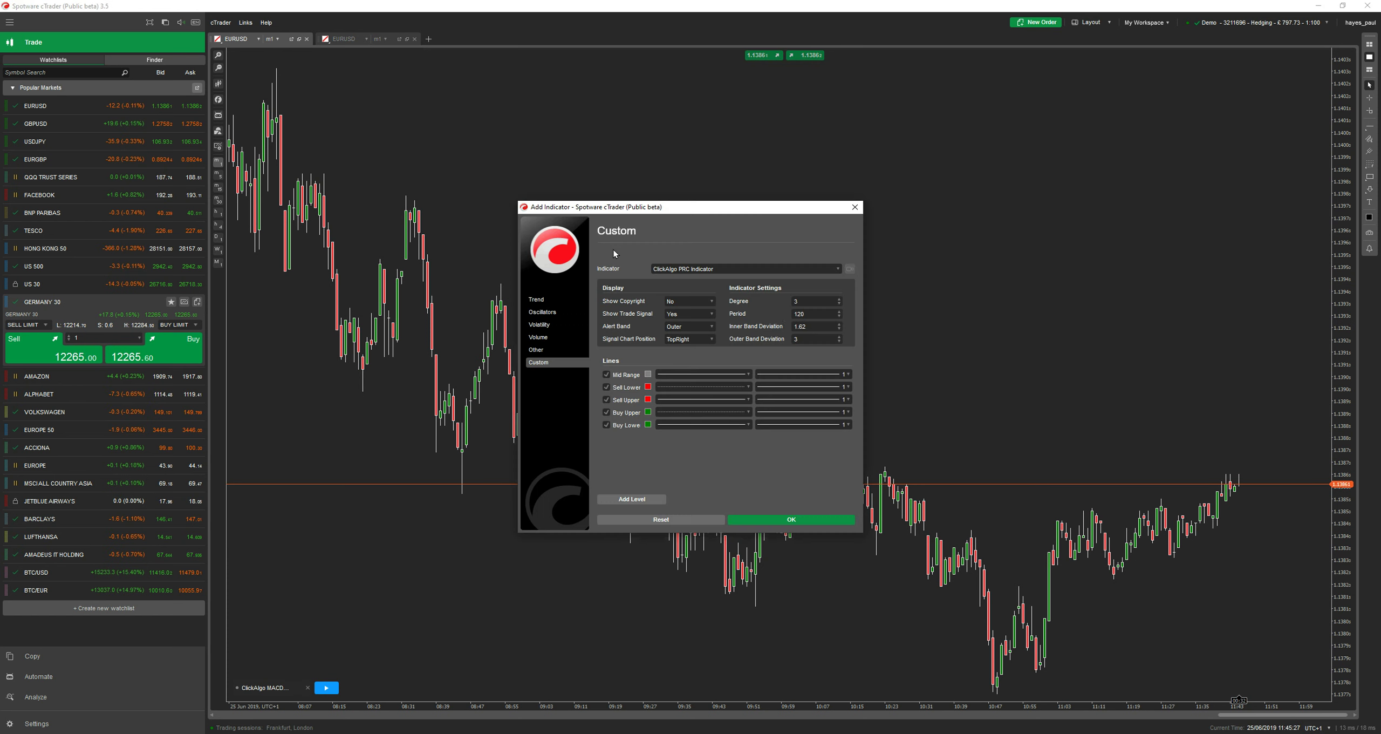
click(685, 314)
click(679, 339)
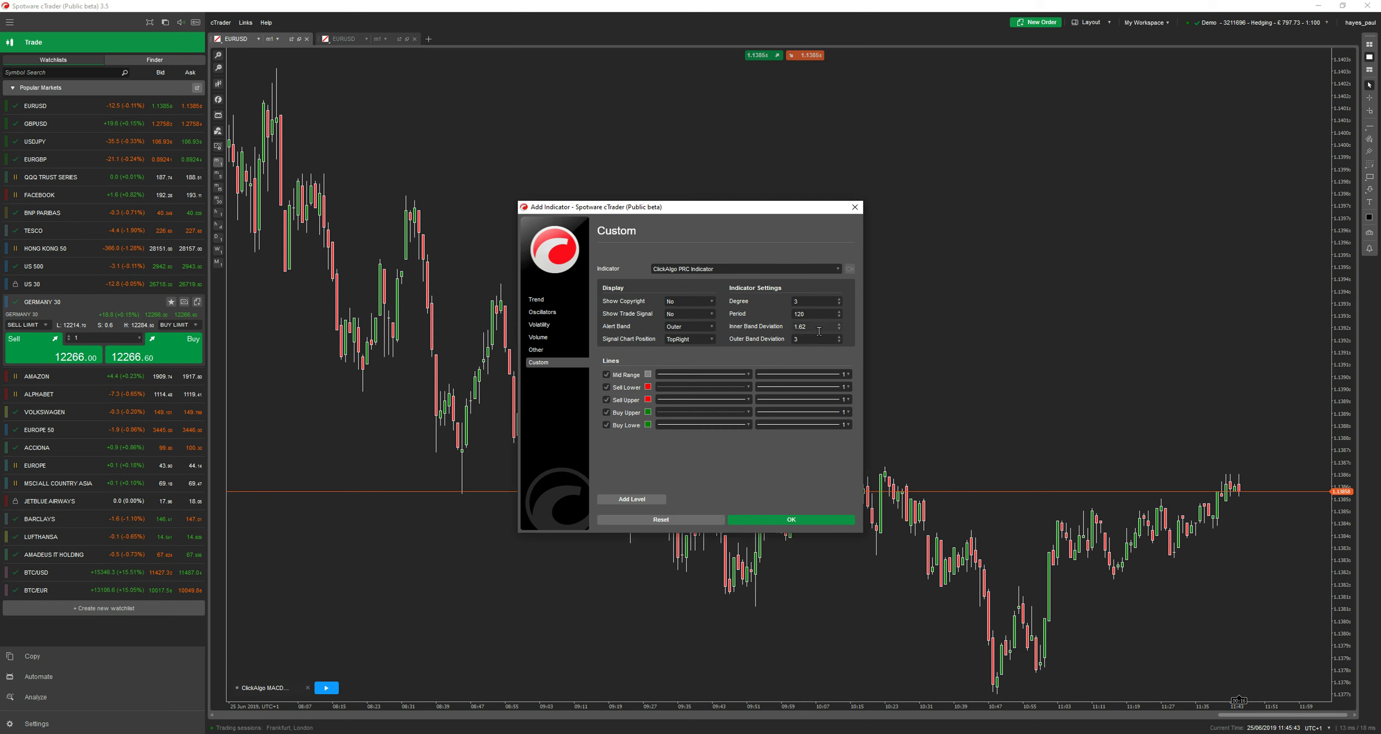
click(787, 519)
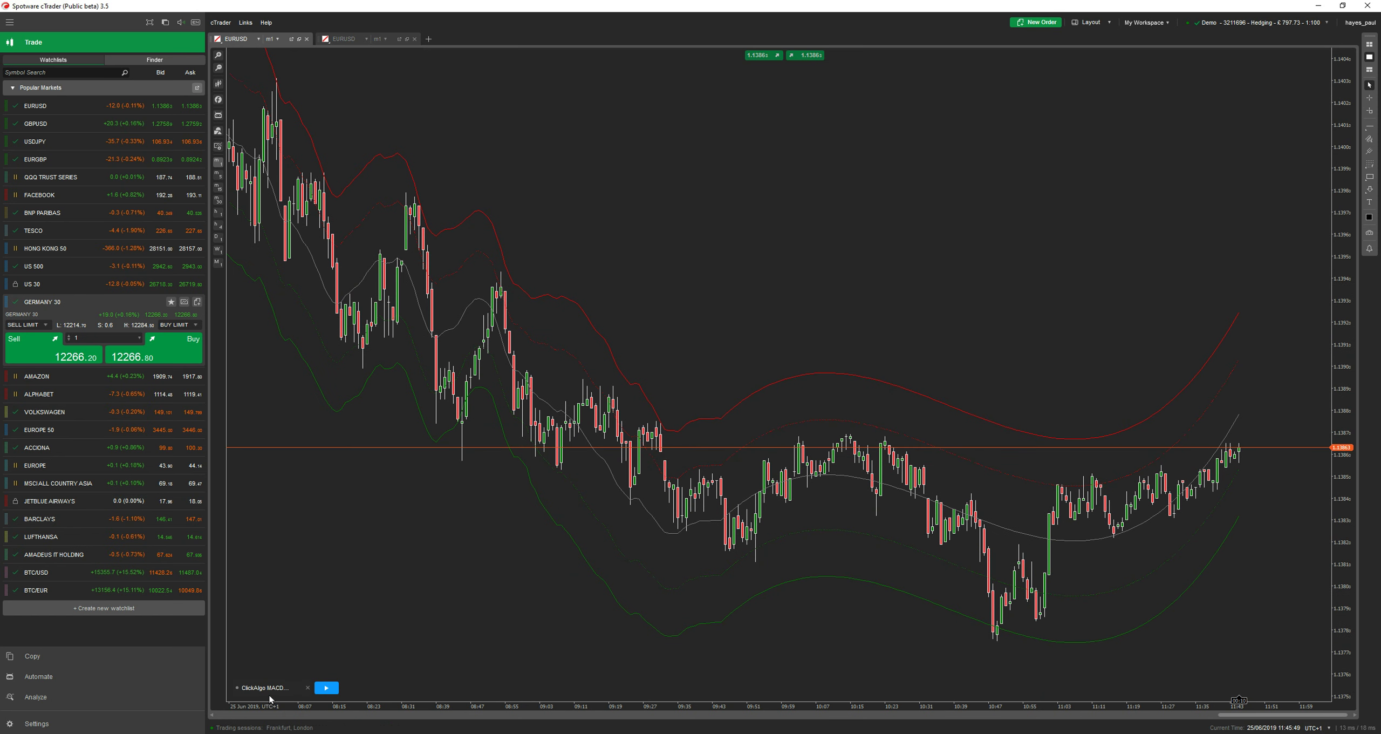
- Replace the chart's ClickAlgo MACD cBot with ClickAlgo PRC Trade Helper Trial, keeping its parameters dialog clear of the recent price bars
click(307, 687)
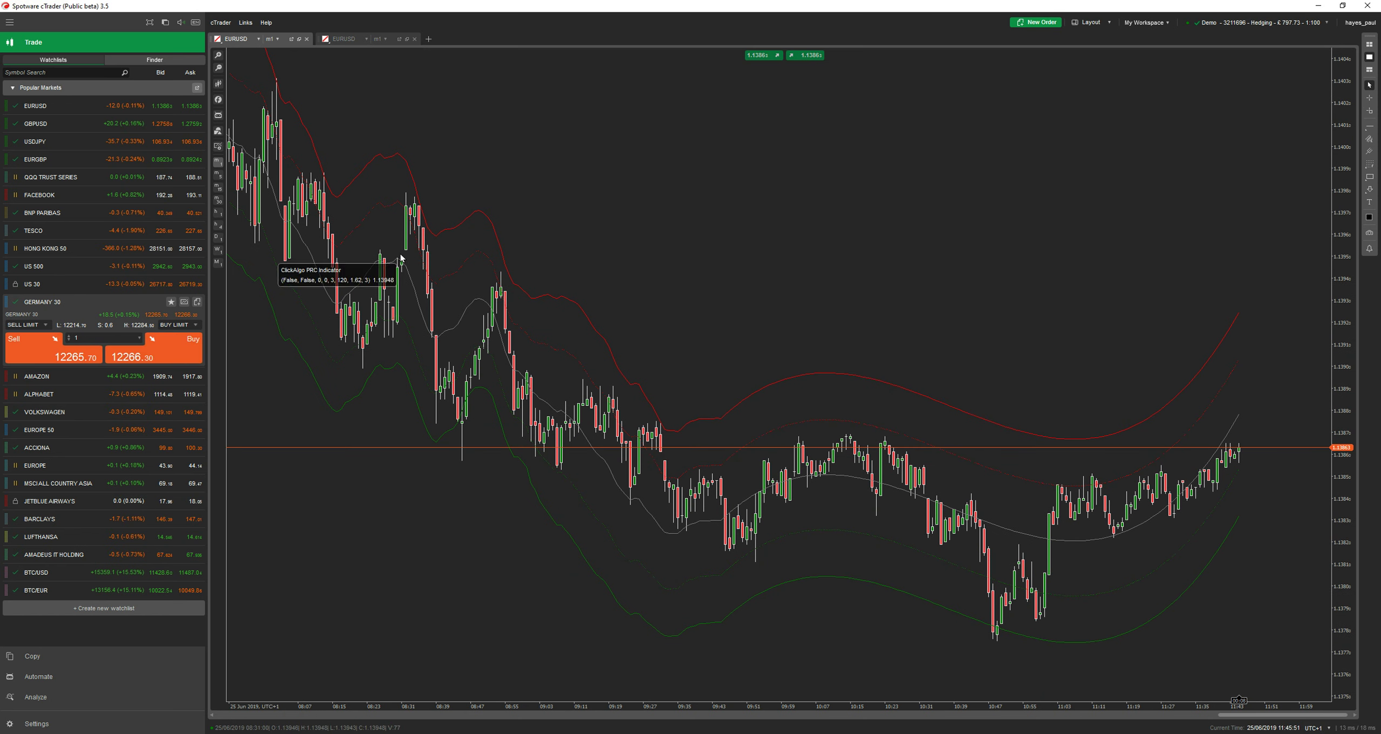
click(221, 115)
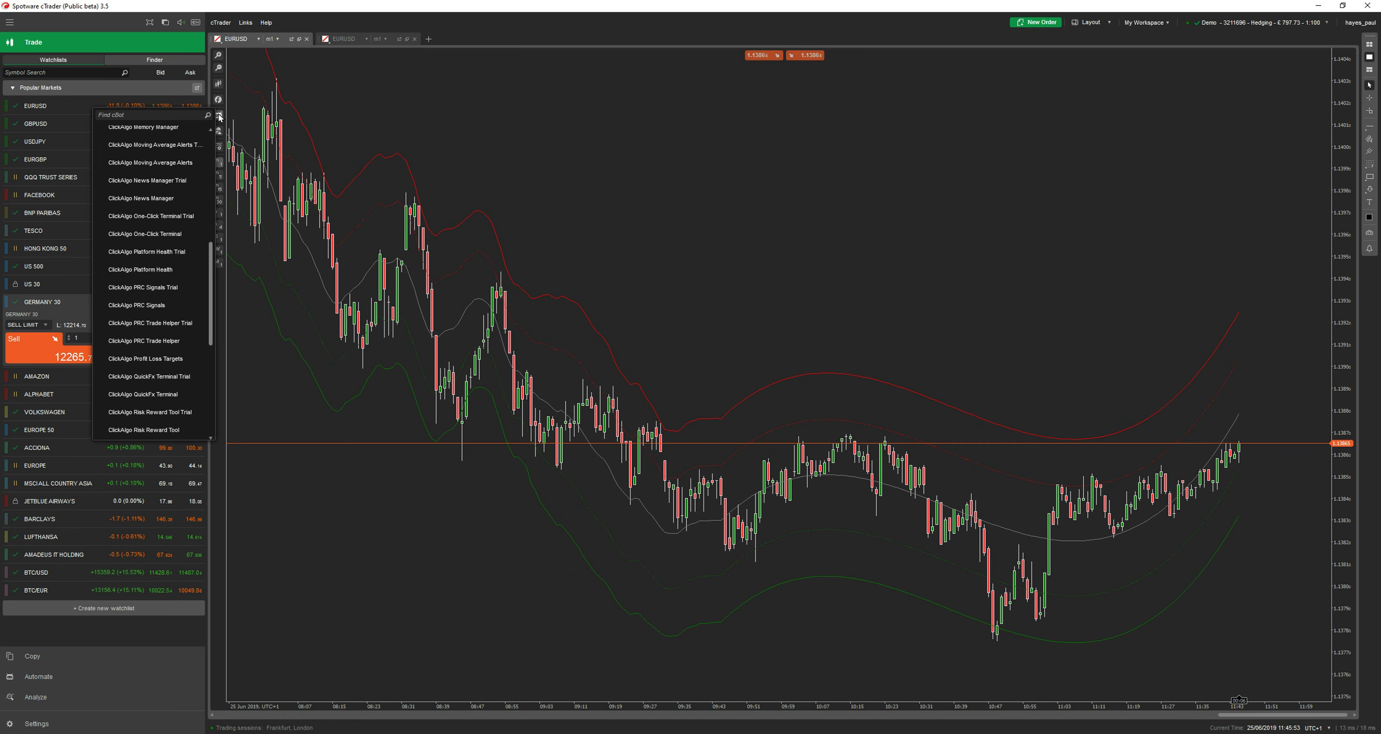
click(150, 323)
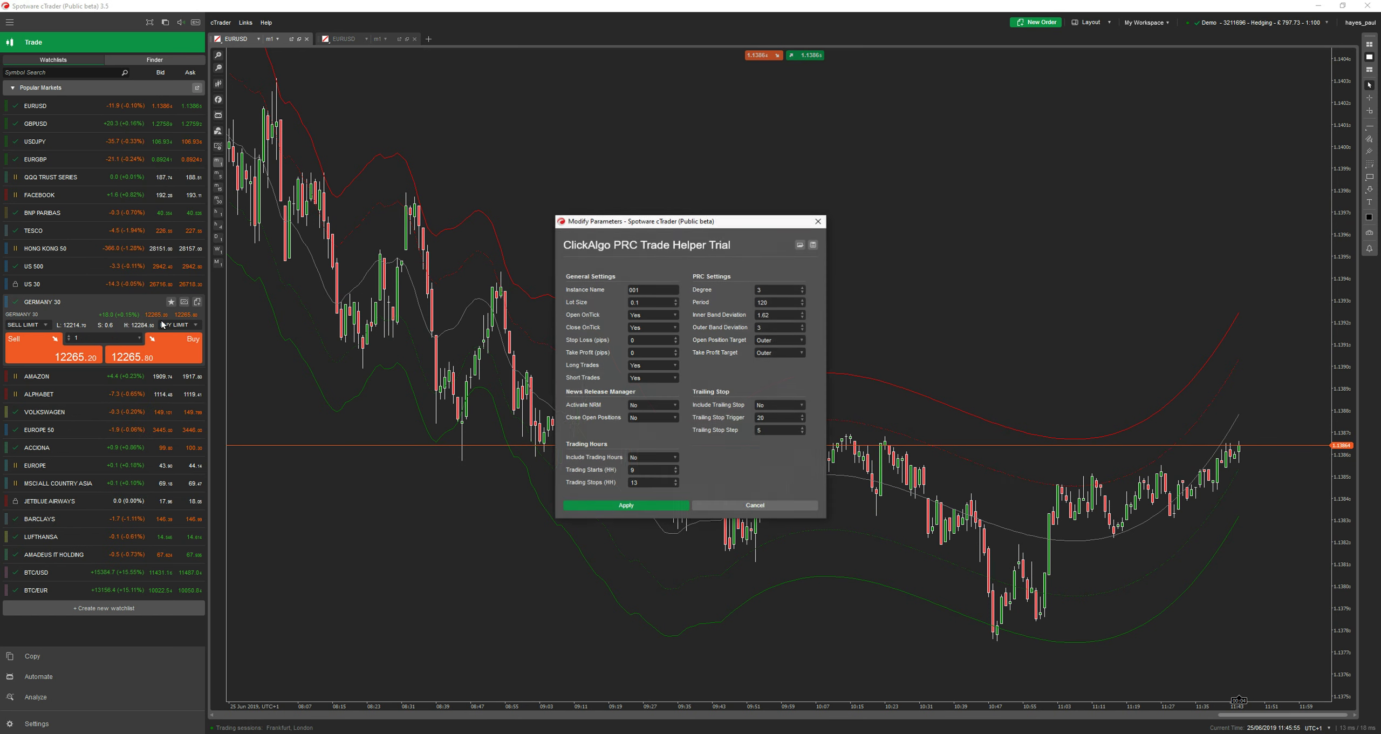
drag(667, 227, 948, 86)
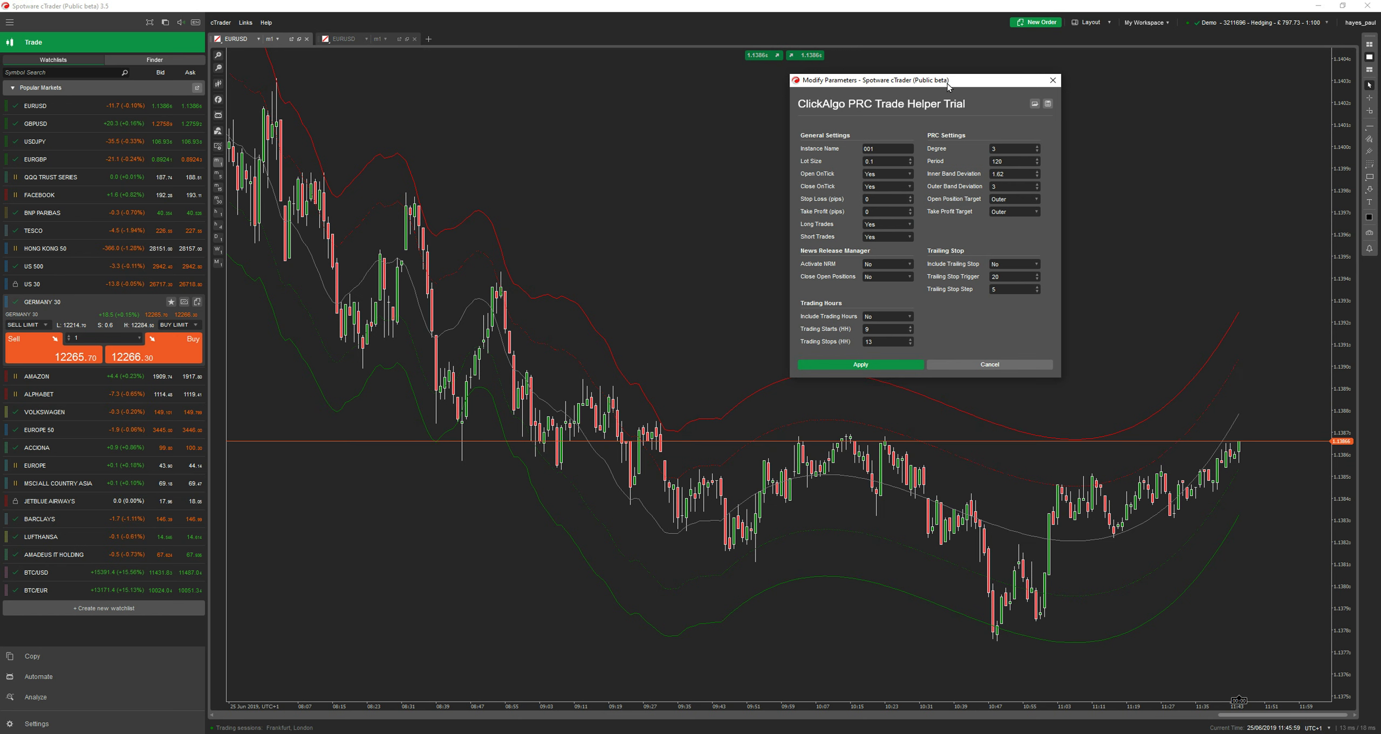
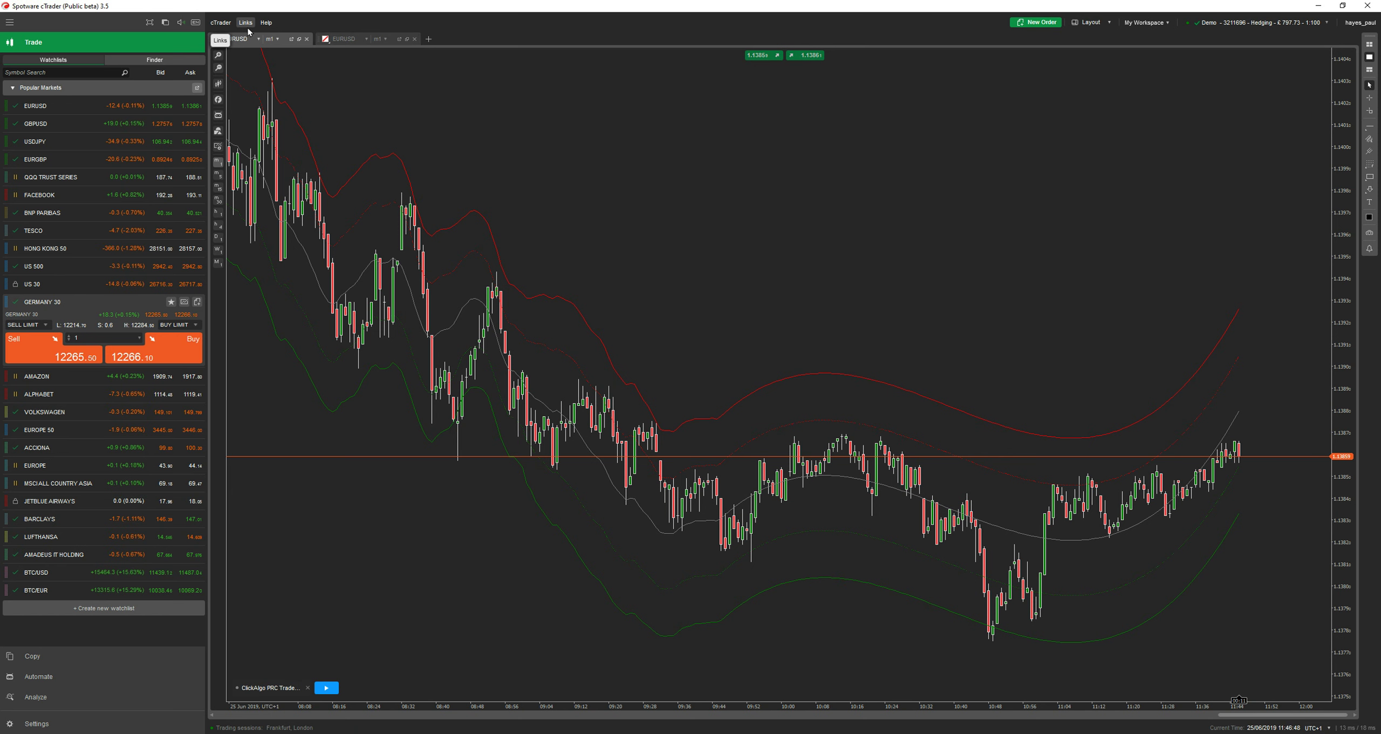
- Add the ClickAlgo PRC Trade Helper Trial cBot to the second EURUSD chart with its default parameters
click(335, 37)
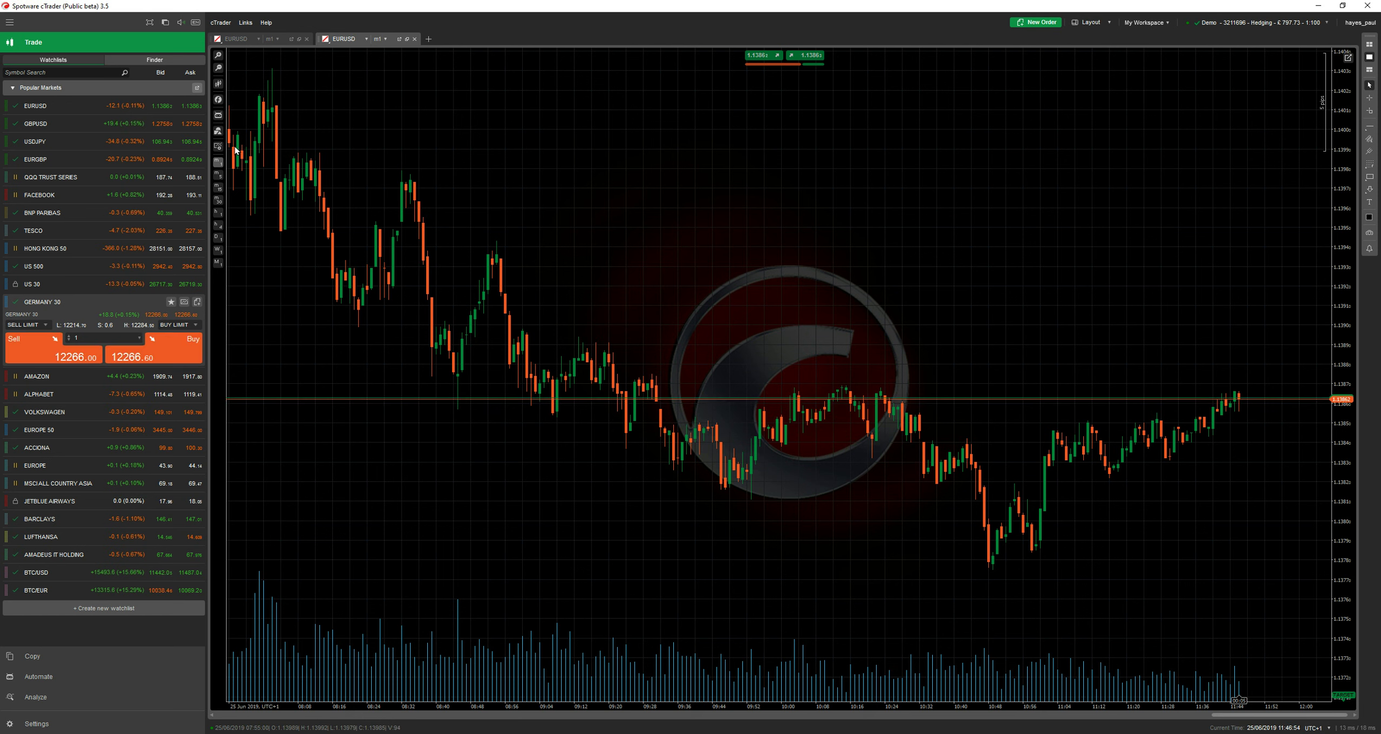
click(218, 115)
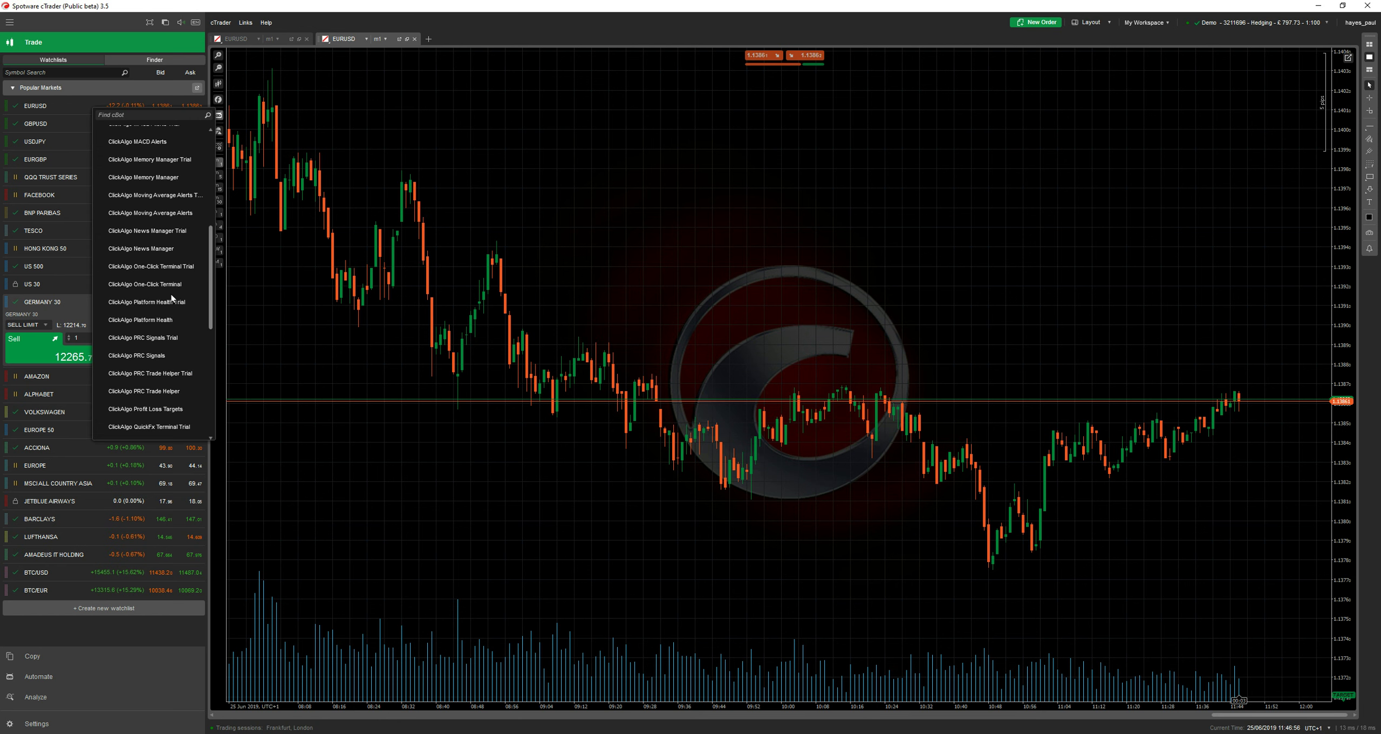
click(162, 373)
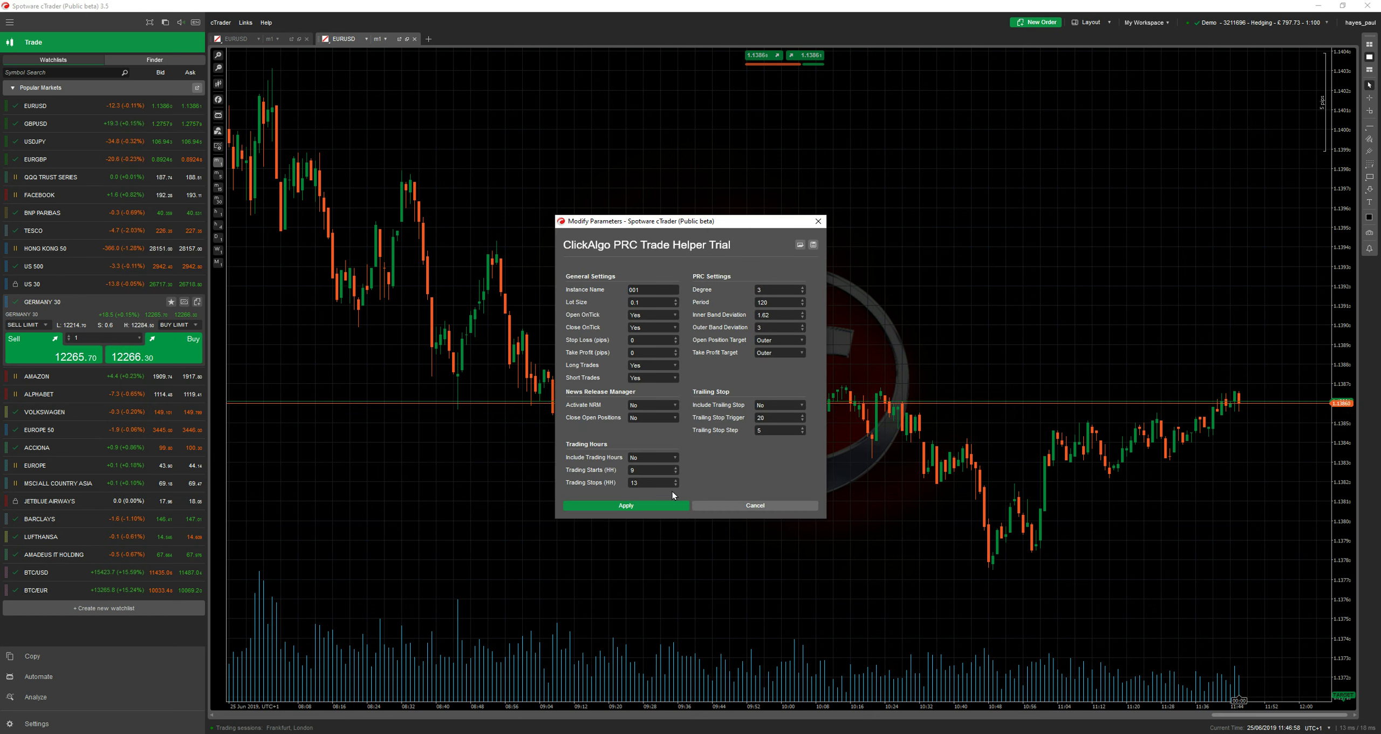
click(642, 506)
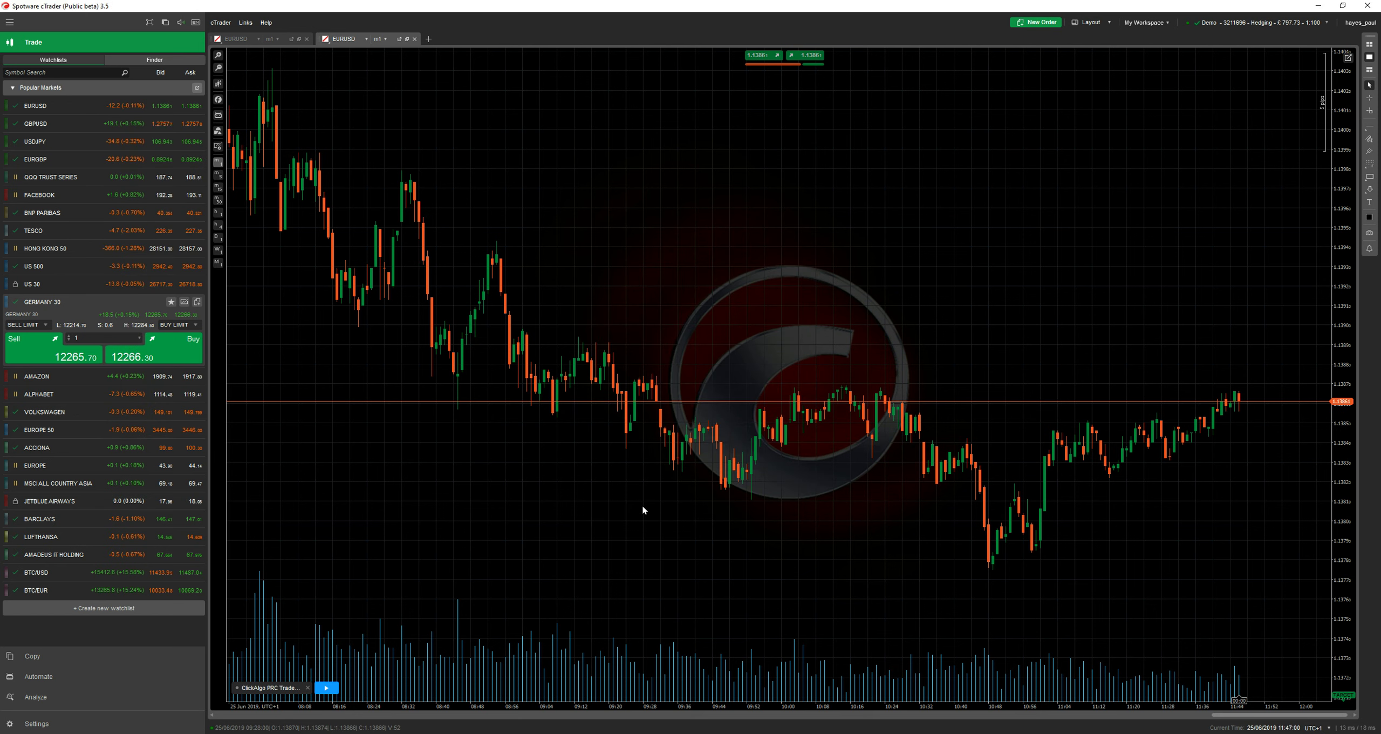
- Apply the saved PRC template to the second EURUSD chart
right_click(753, 236)
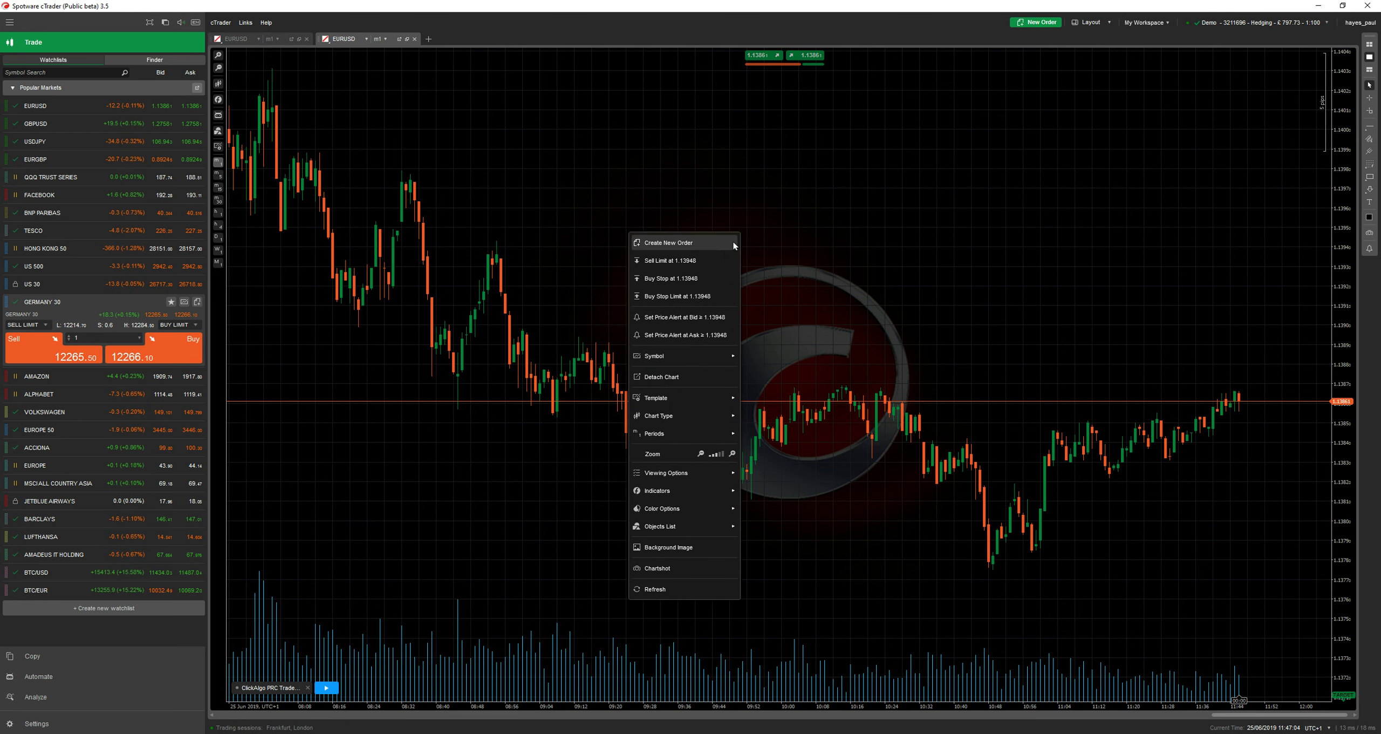
mouse_move(688, 397)
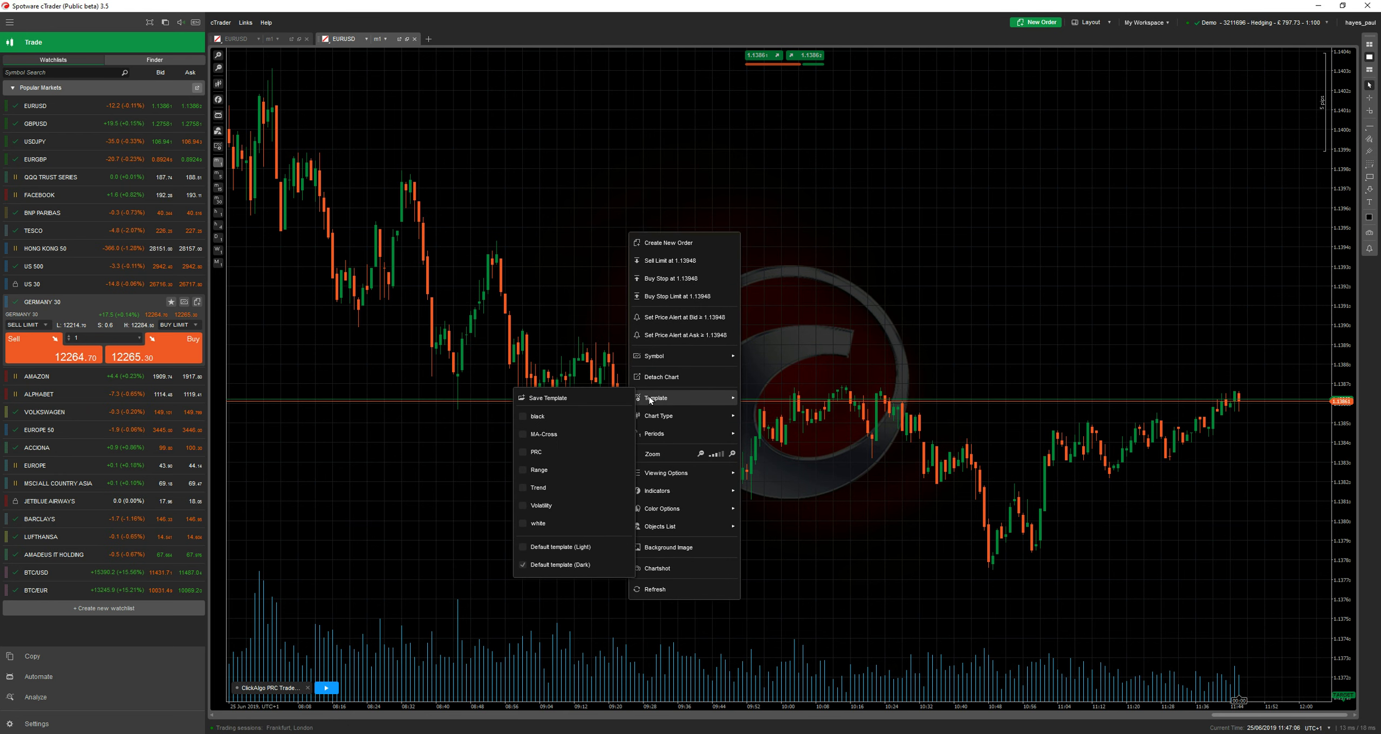
click(536, 451)
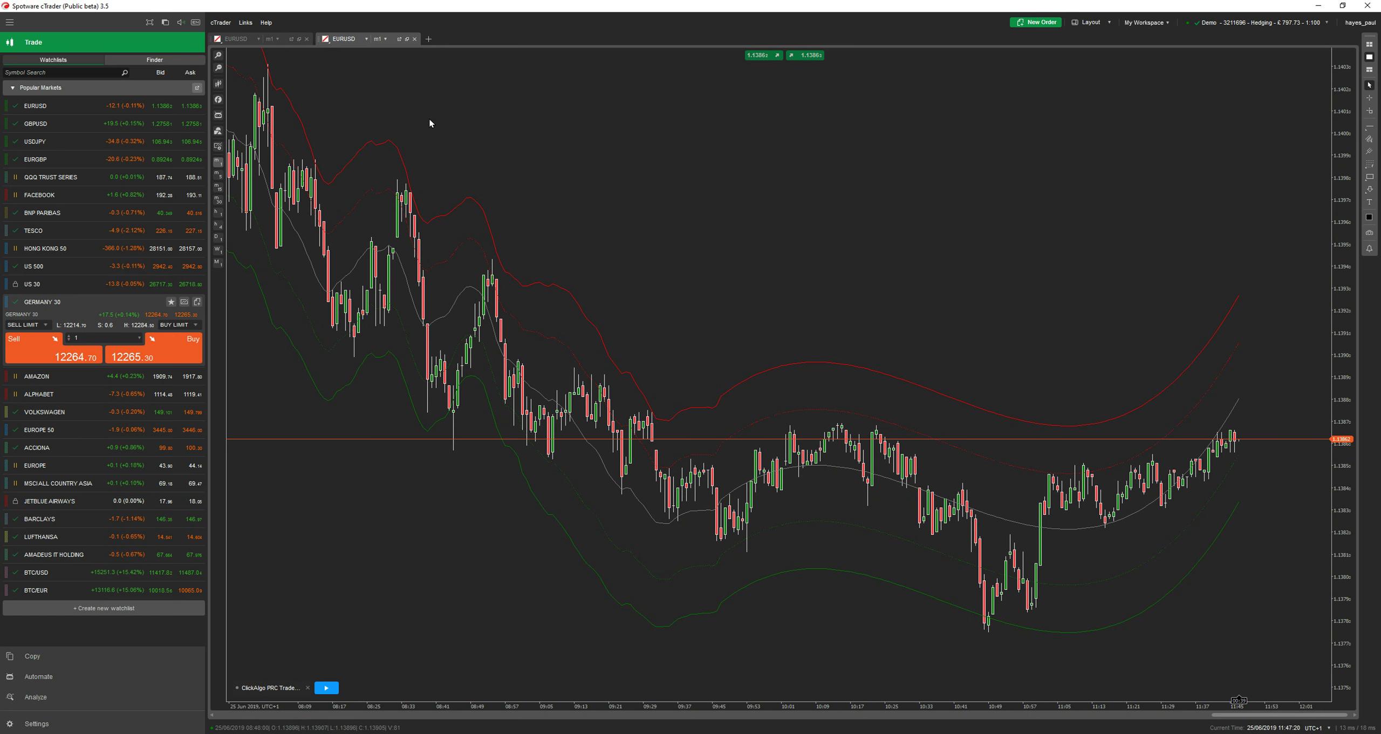
- Check the instance name in the PRC Trade Helper Trial parameters on the first EURUSD chart and apply them
key(ctrl+Tab)
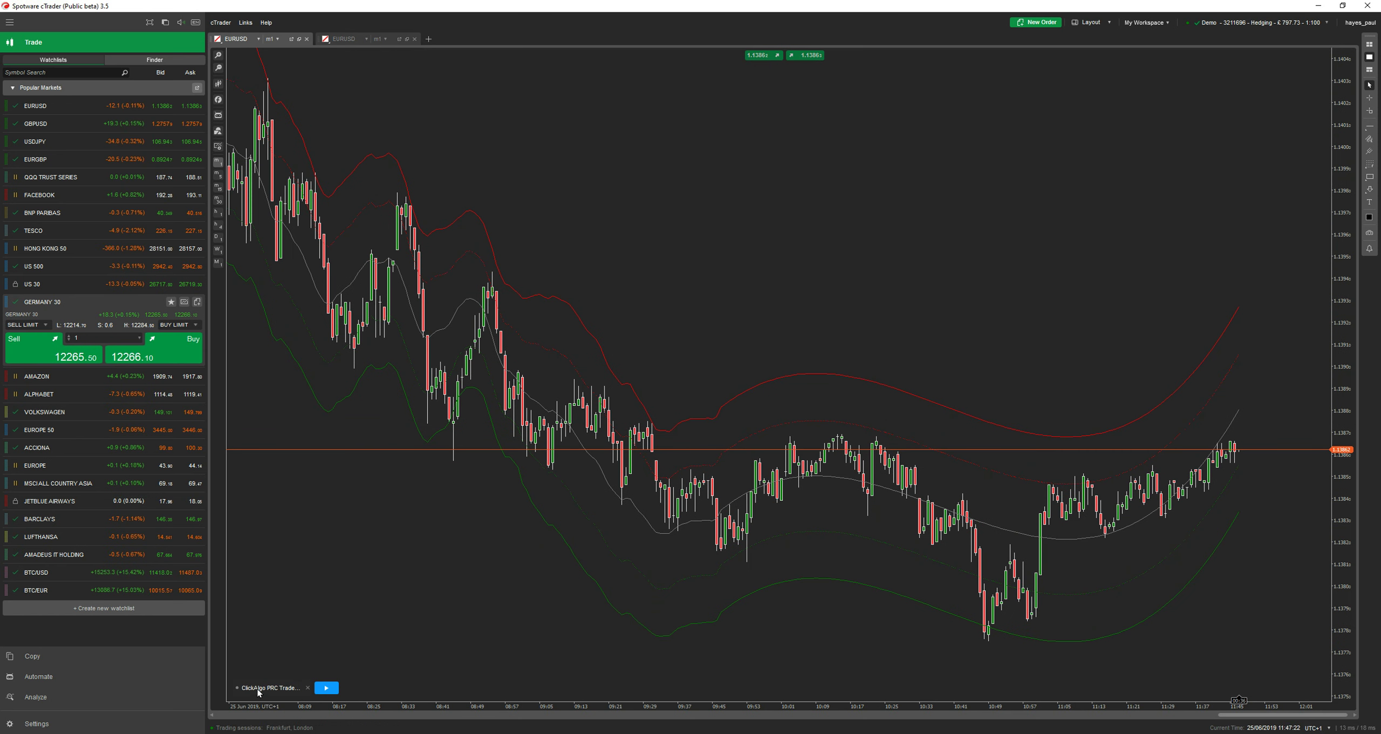
click(259, 686)
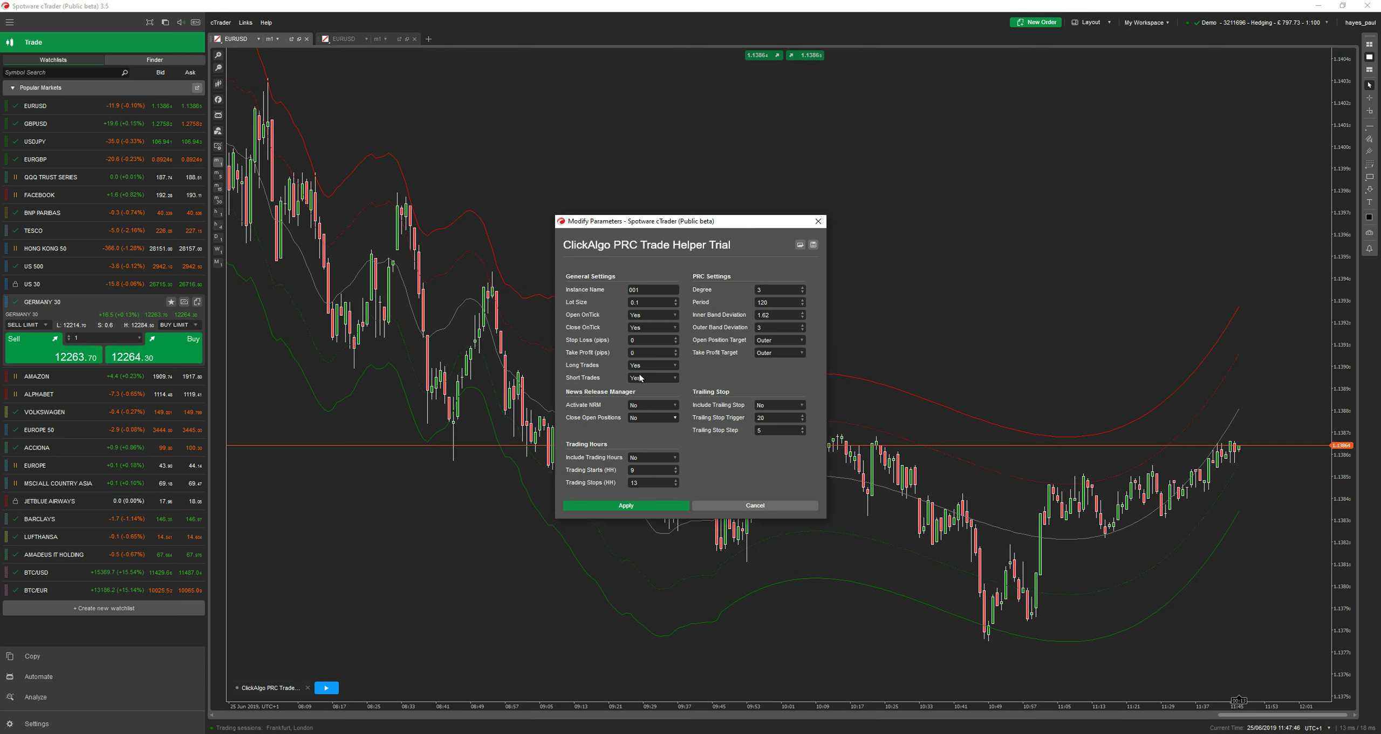
double_click(649, 289)
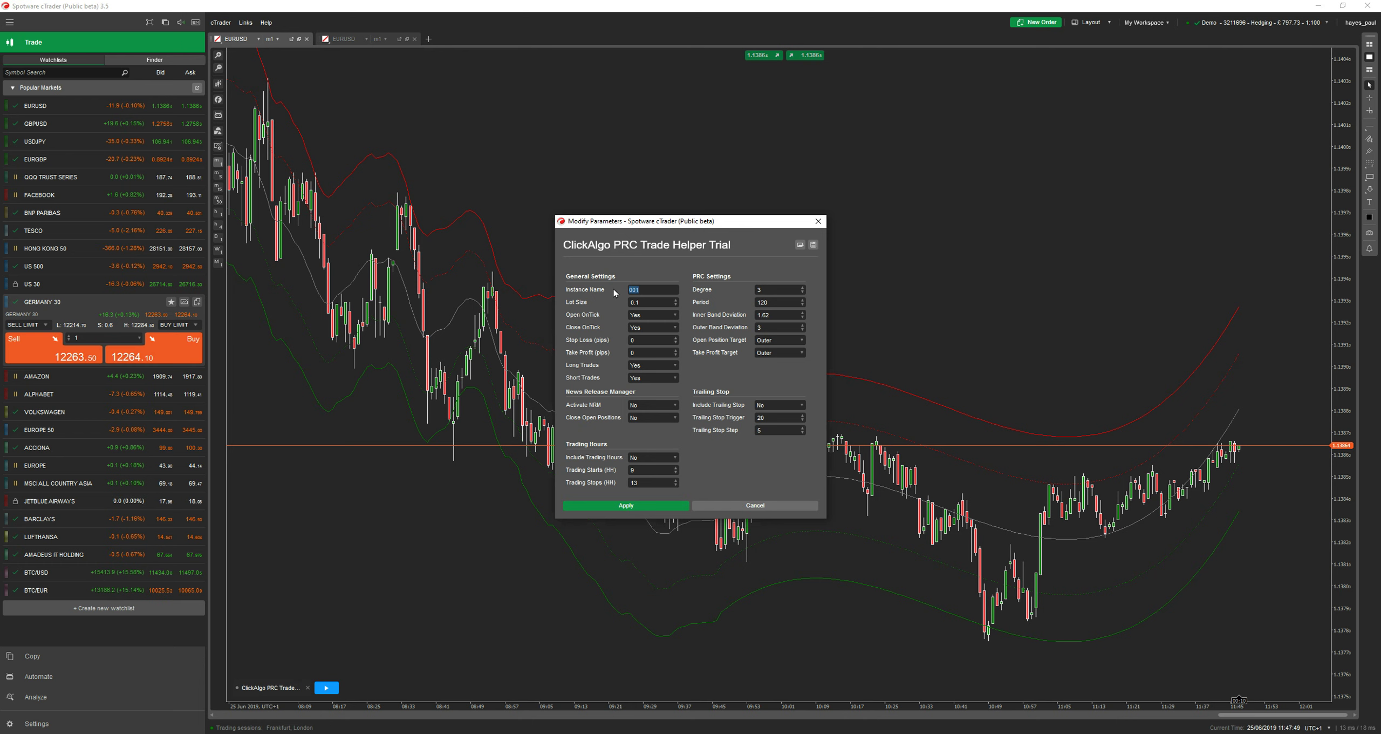
click(626, 505)
- Set the instance name of the PRC Trade Helper Trial cBot on the second EURUSD chart to 002
click(345, 40)
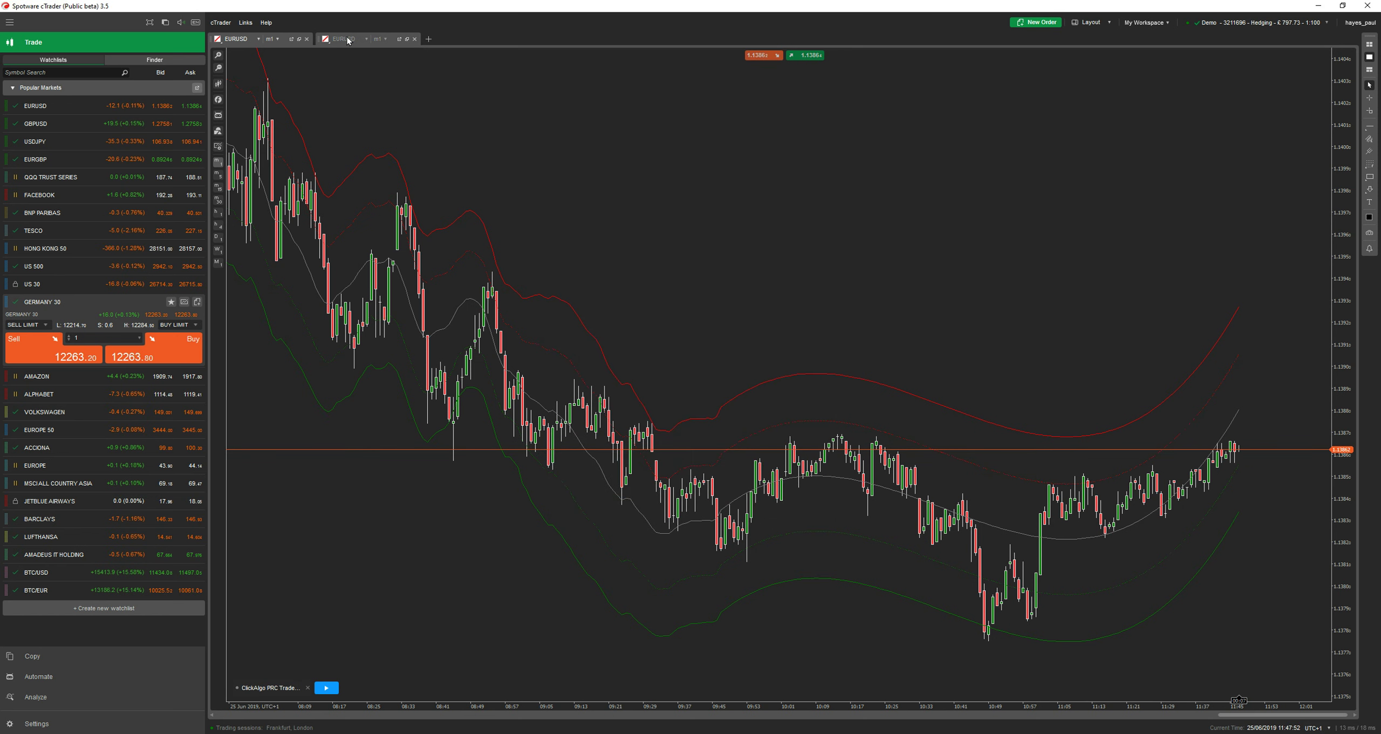
click(267, 687)
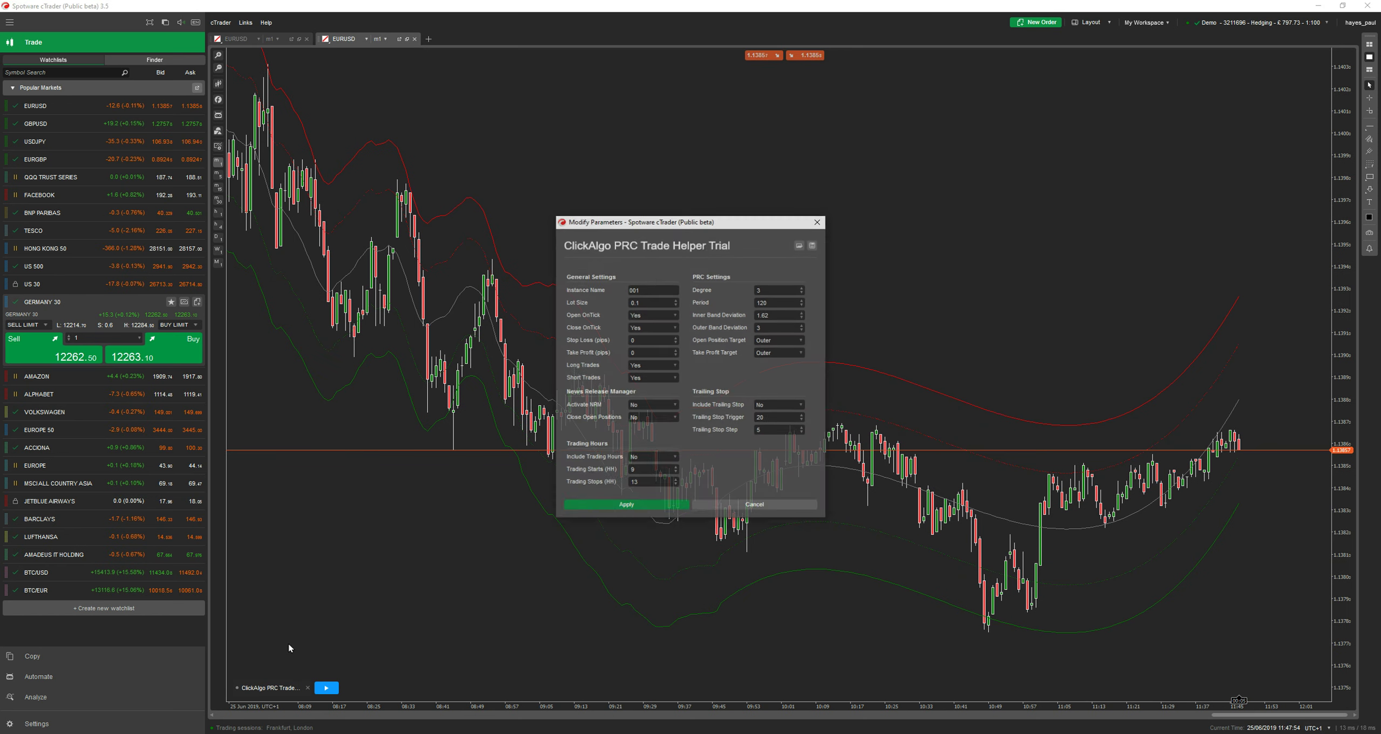
double_click(637, 289)
text(002)
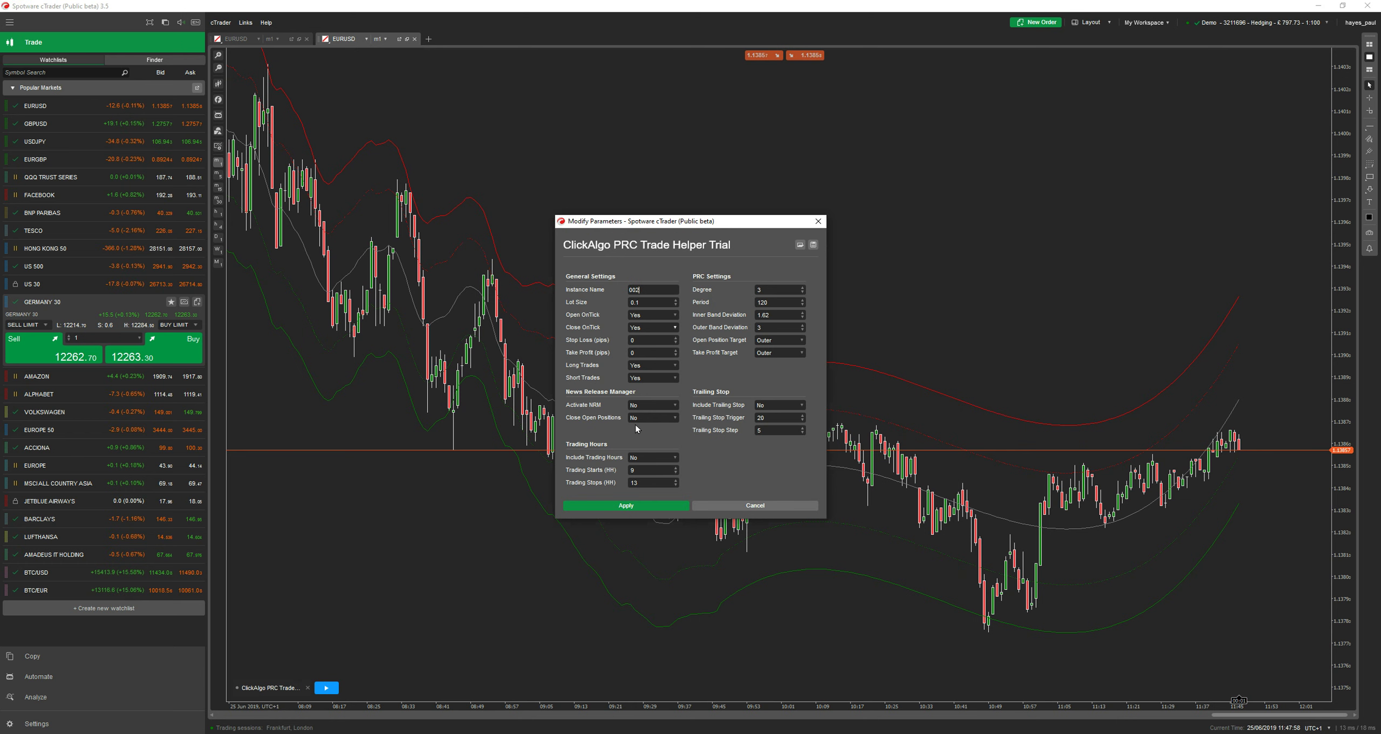
click(630, 505)
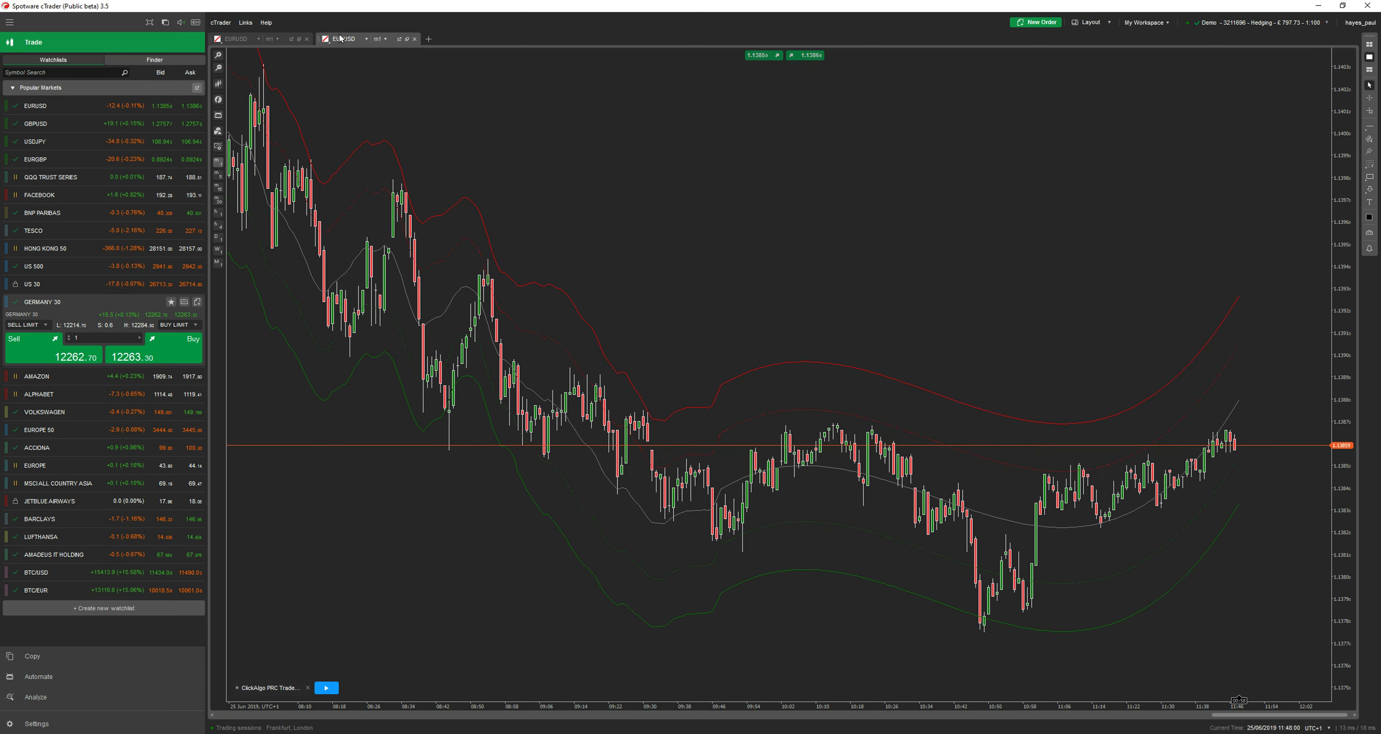
- Try Open OnTick set to No for the first EURUSD chart's cBot, restore it to Yes and cancel the parameter changes
click(237, 39)
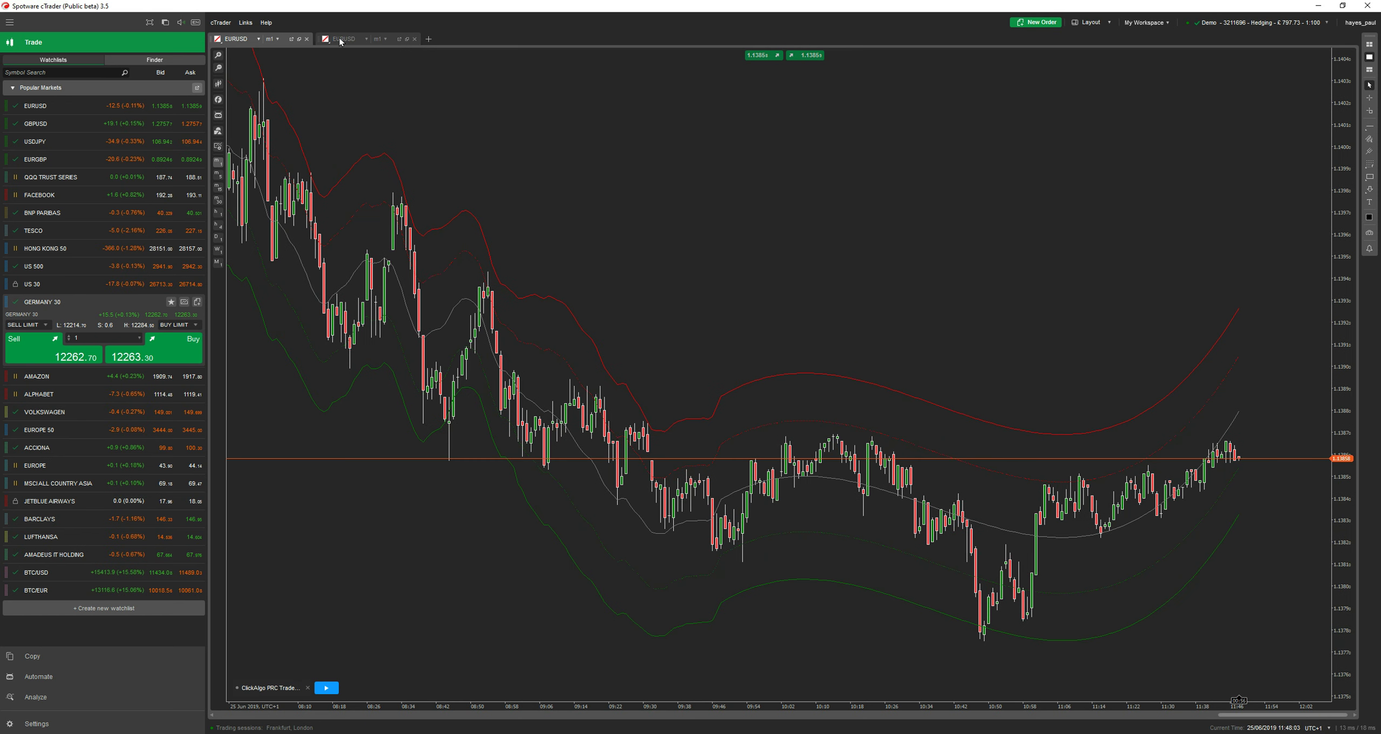
click(275, 688)
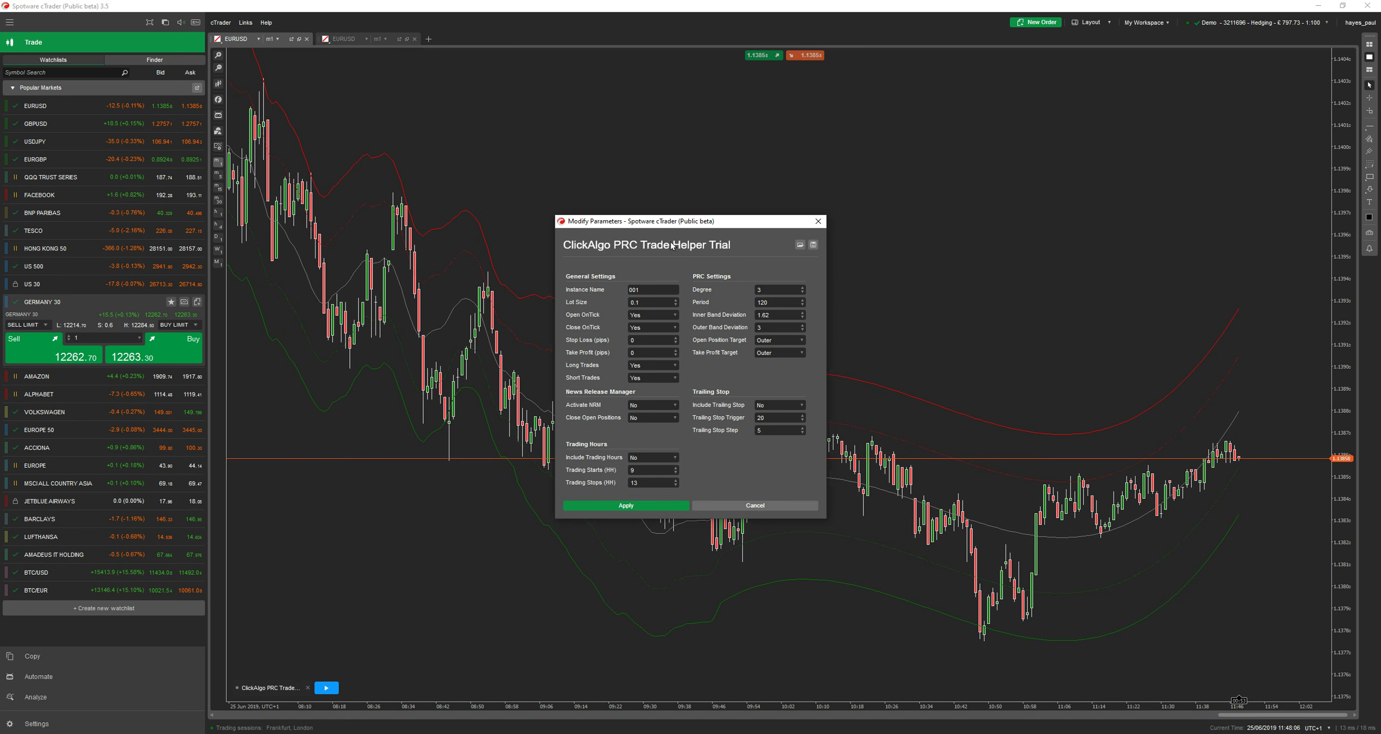
drag(674, 222, 670, 129)
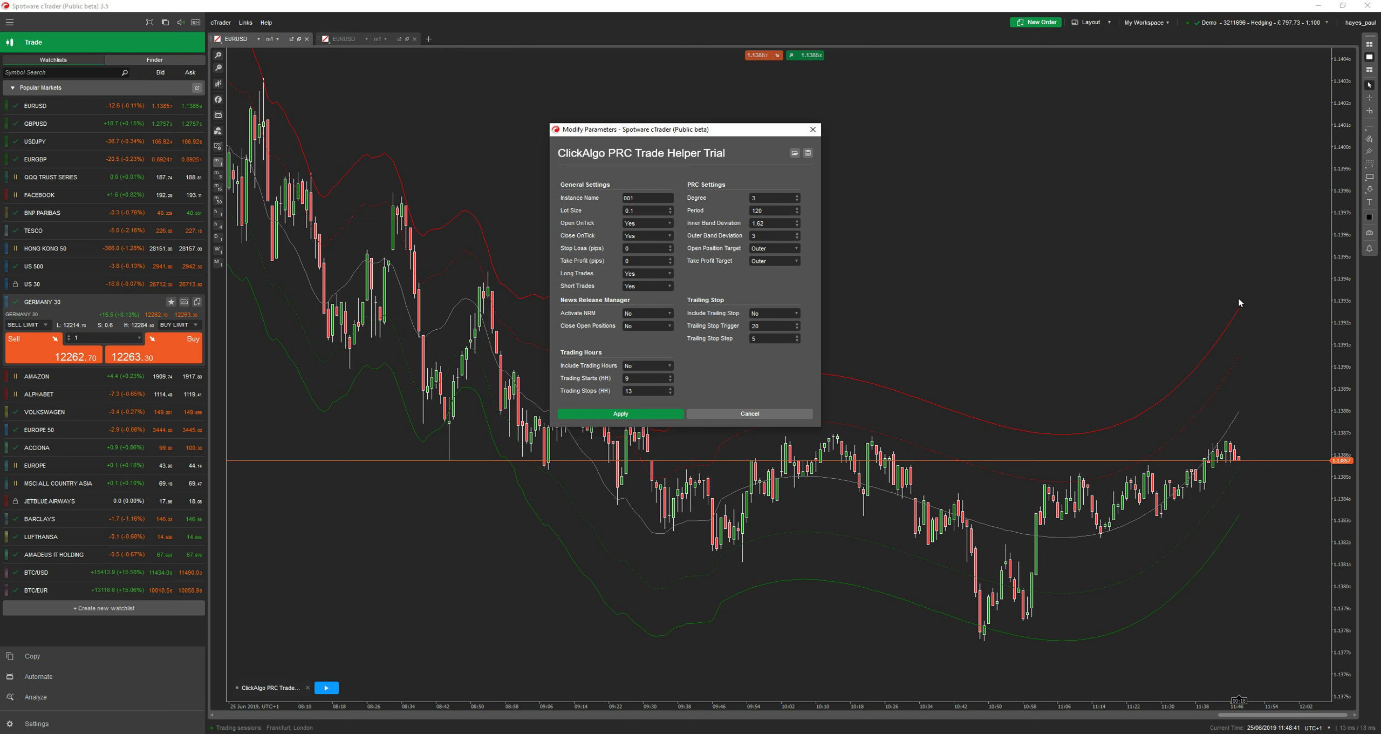
click(647, 222)
click(639, 248)
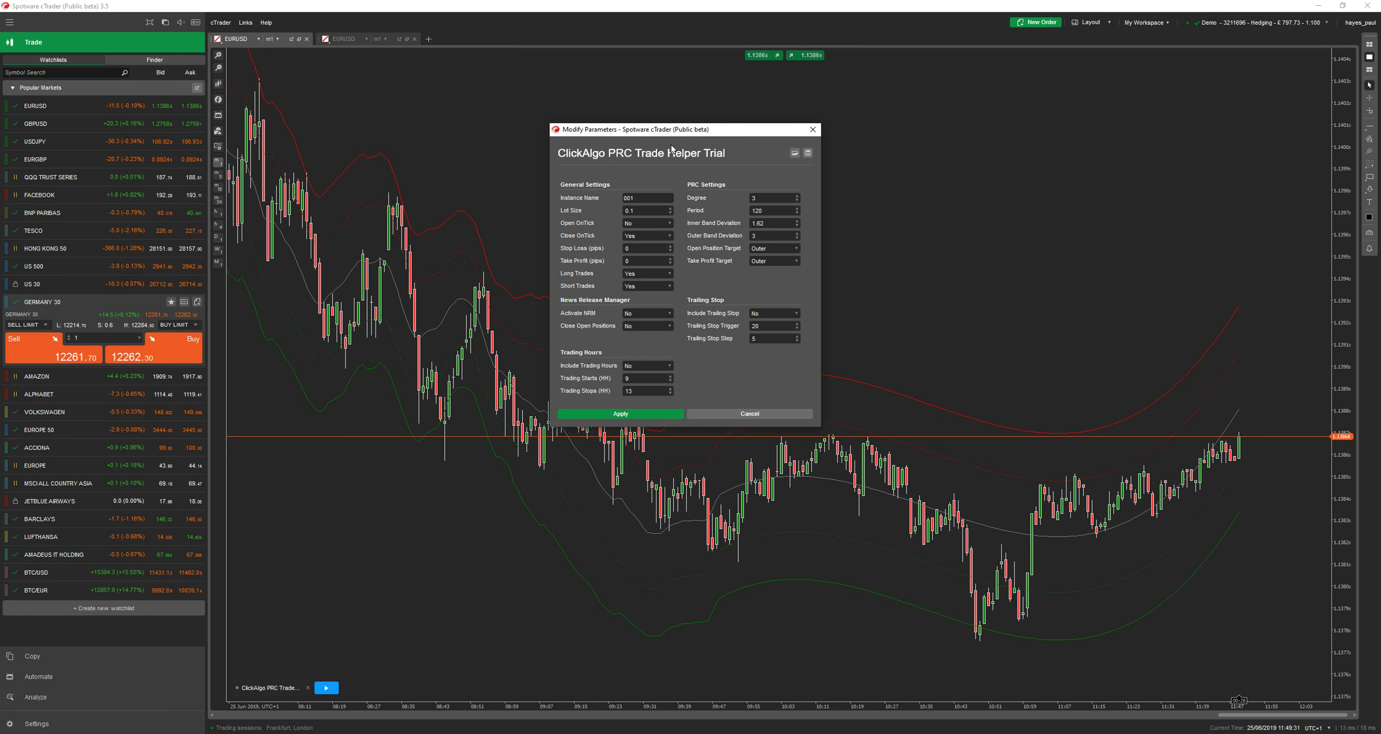
click(644, 223)
click(645, 249)
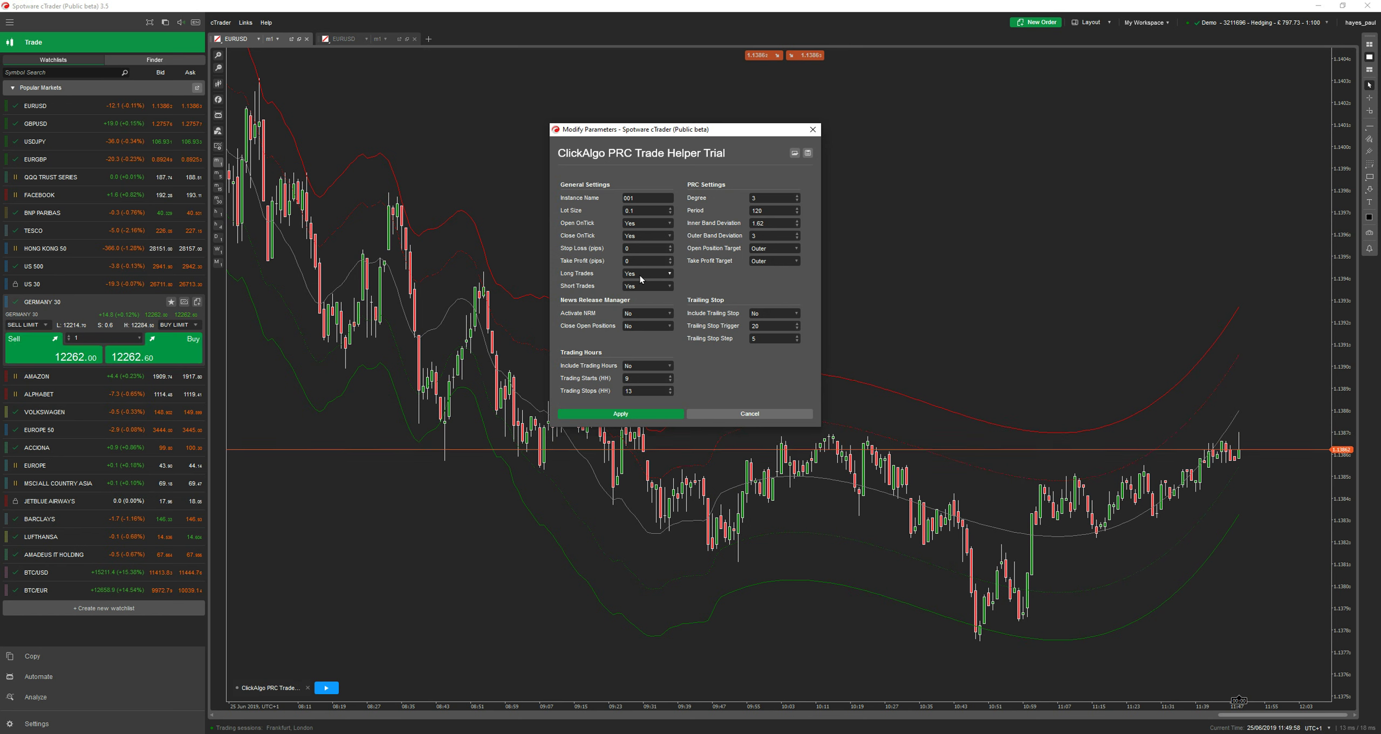
click(749, 413)
- Compare the first EURUSD chart on the one-hour and one-minute timeframes, reviewing the cBot's parameters on each
click(218, 211)
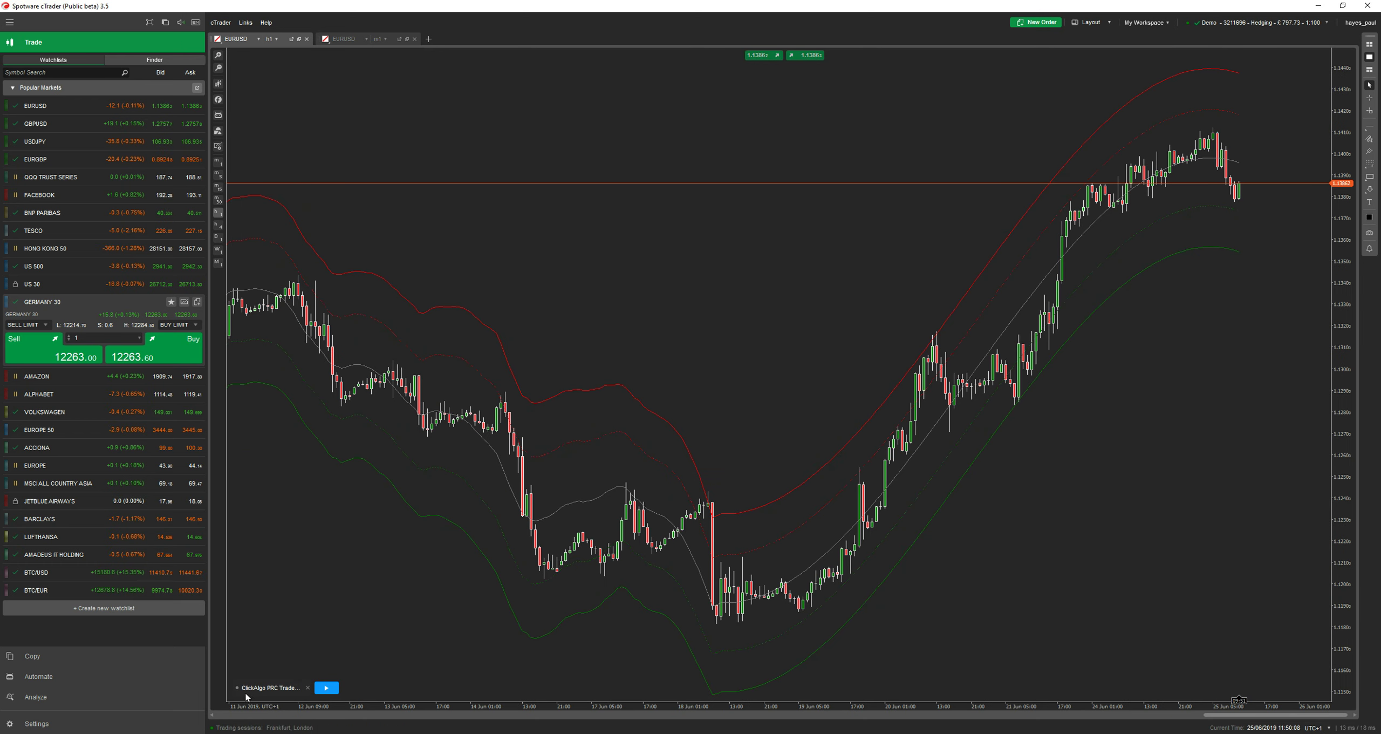
double_click(270, 688)
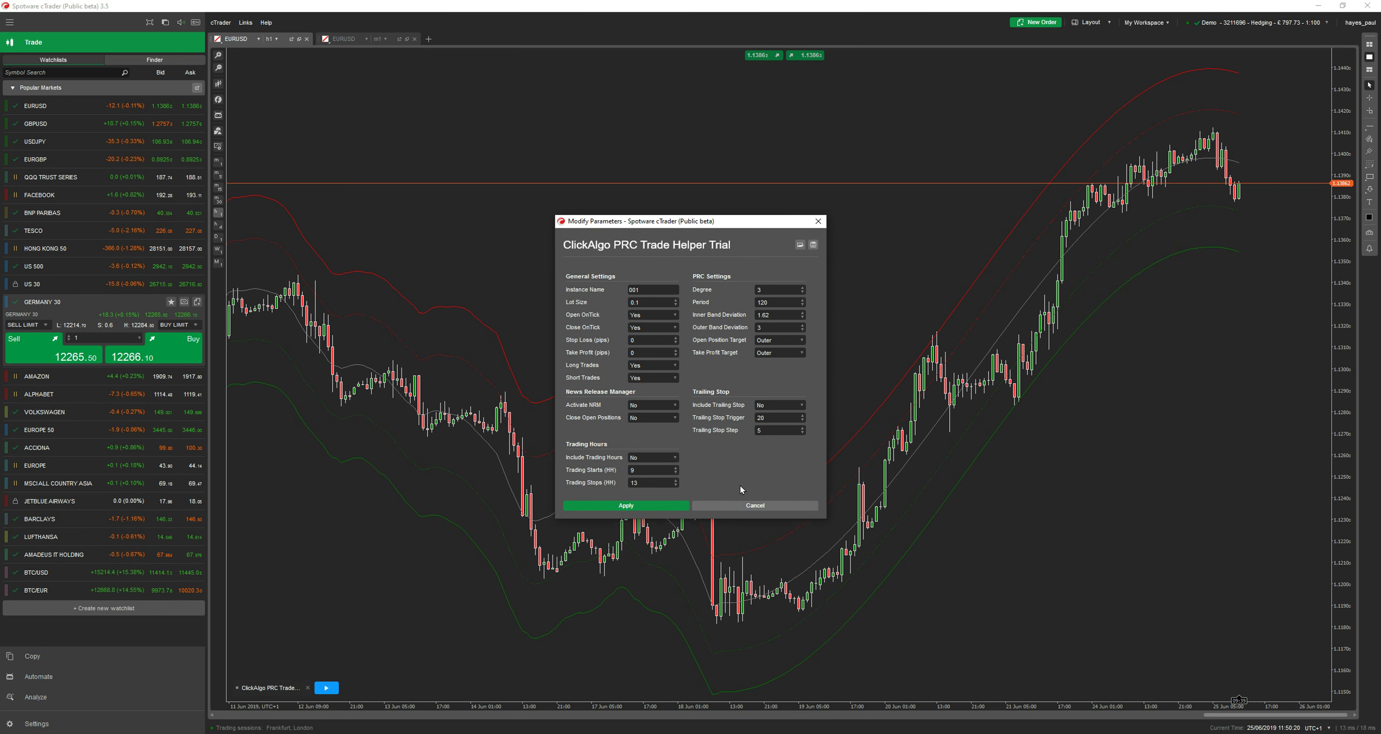
click(738, 505)
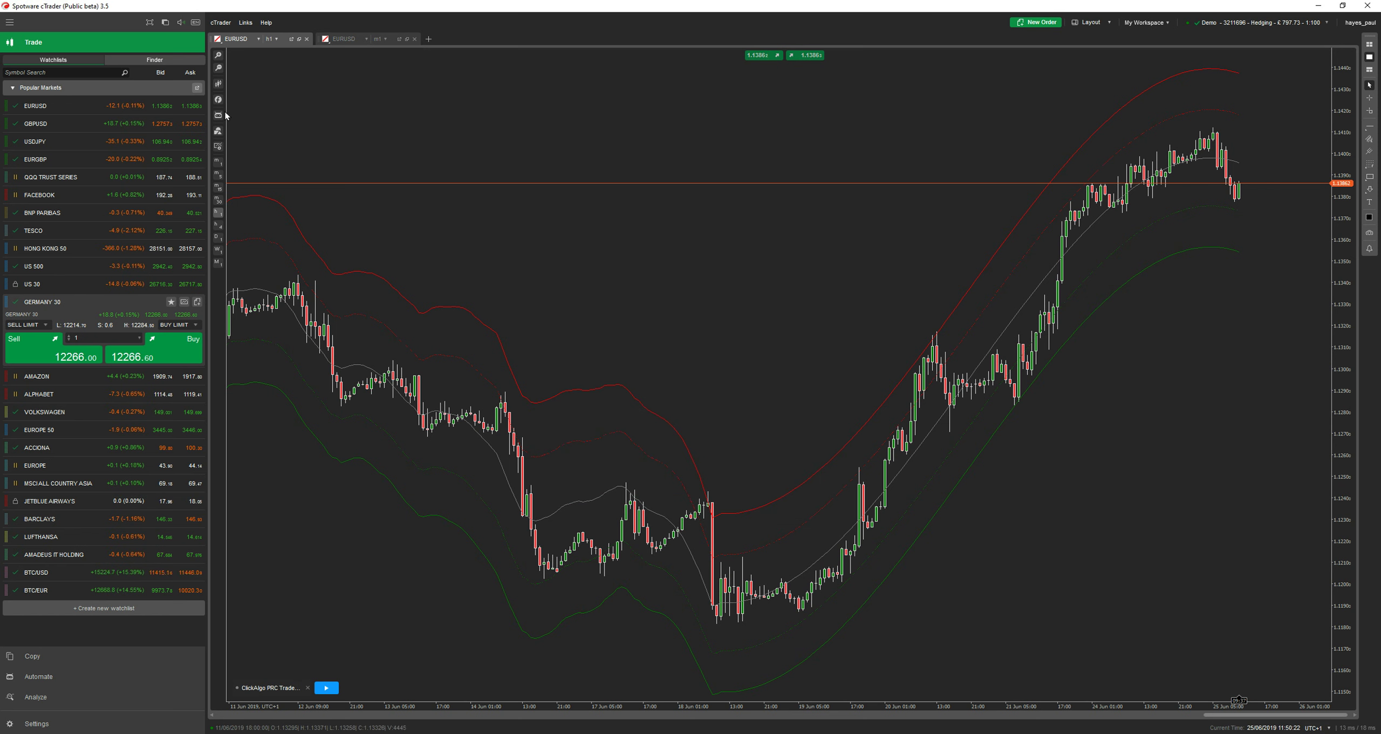
click(218, 162)
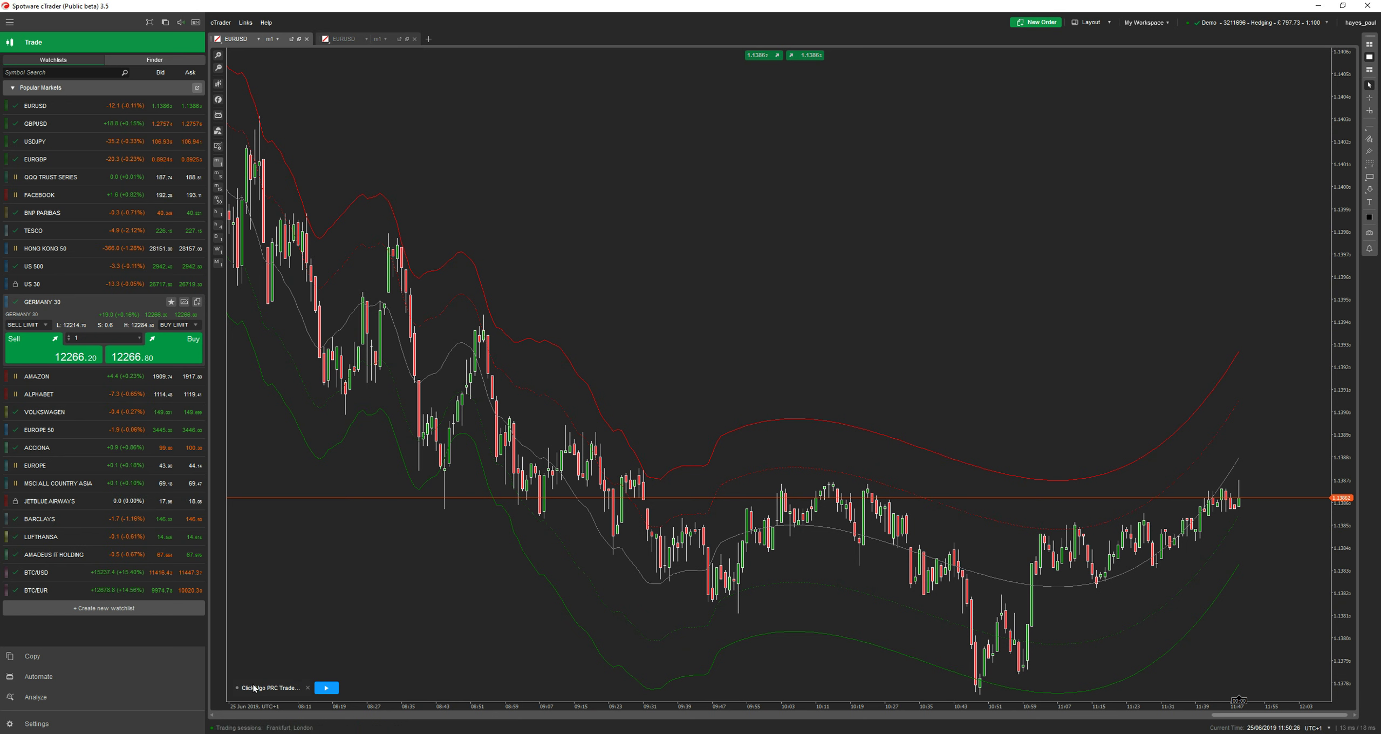
click(270, 687)
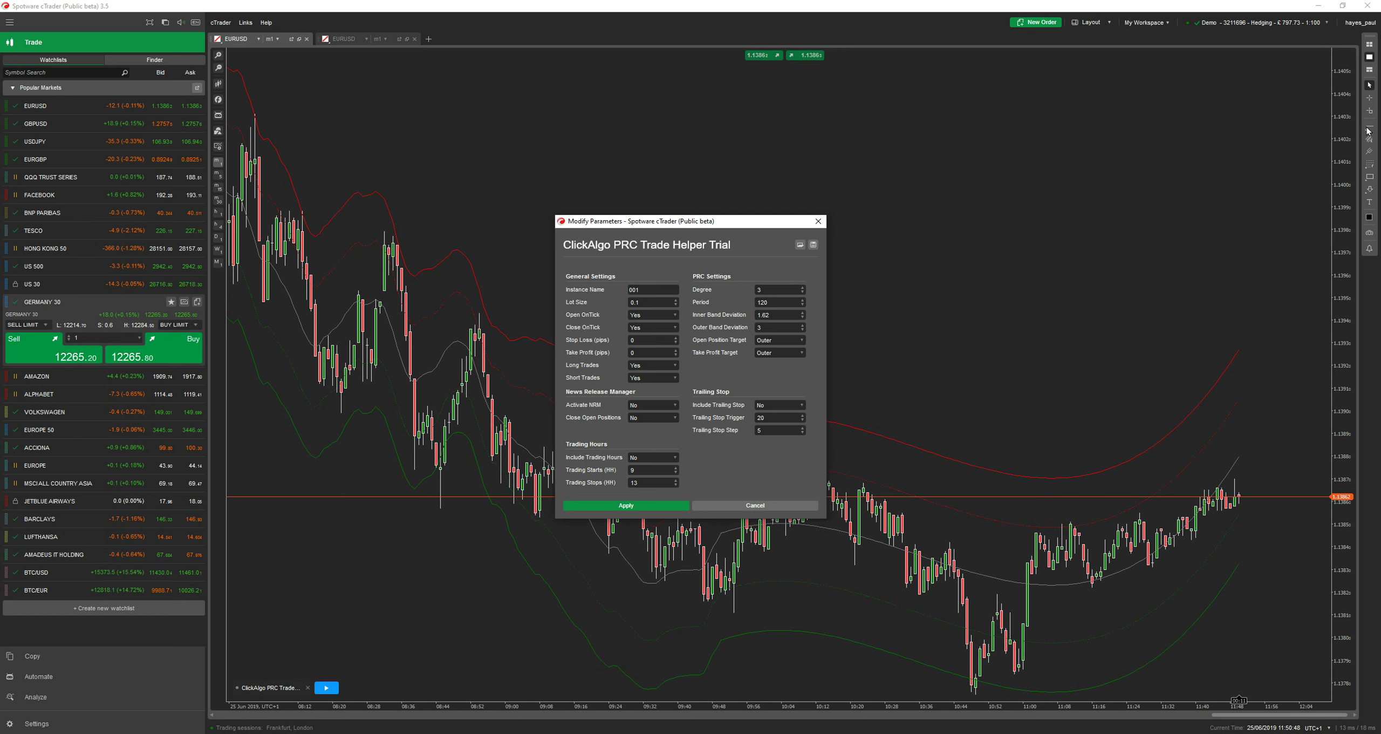
click(626, 505)
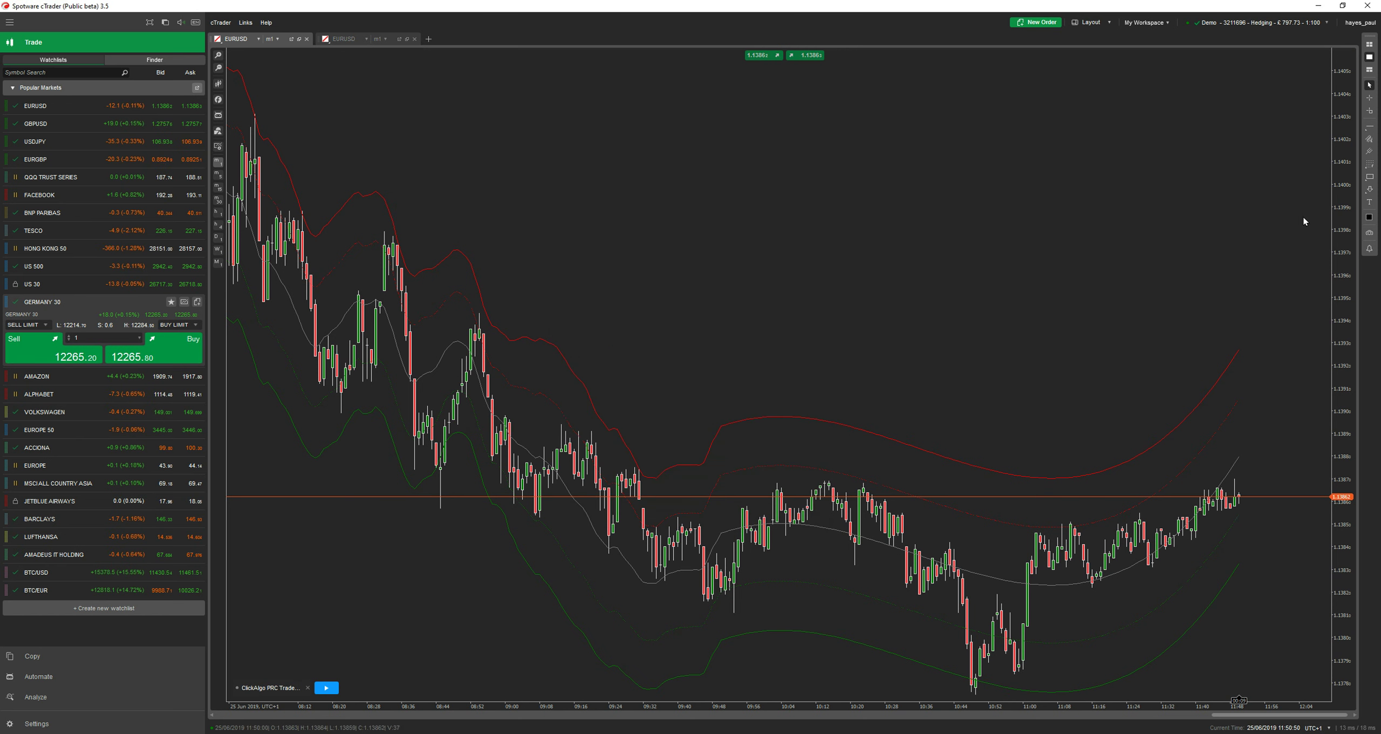
click(1370, 123)
click(1329, 129)
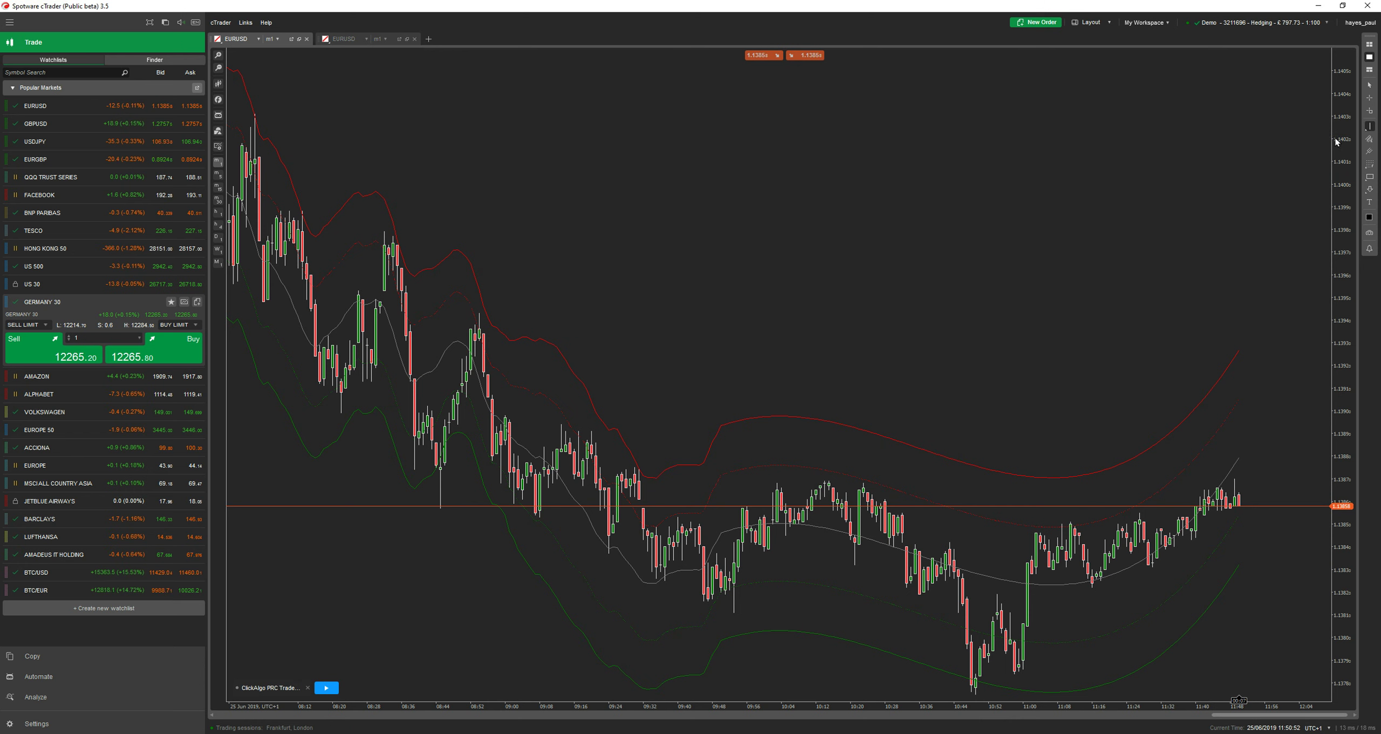
click(1270, 524)
double_click(1271, 522)
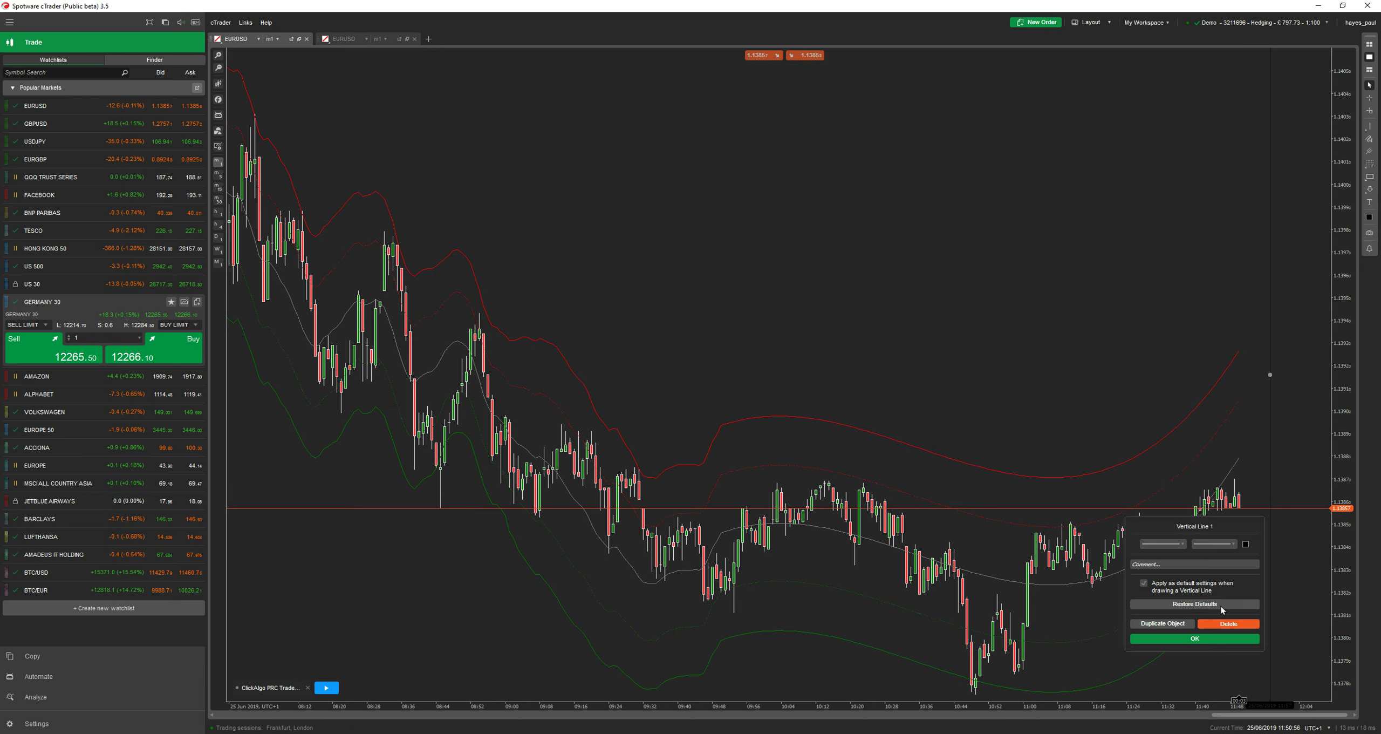
click(1230, 624)
- Draw a horizontal line just below the current price, at about 1.13853, and change its colour to white
mouse_move(1361, 126)
click(1327, 141)
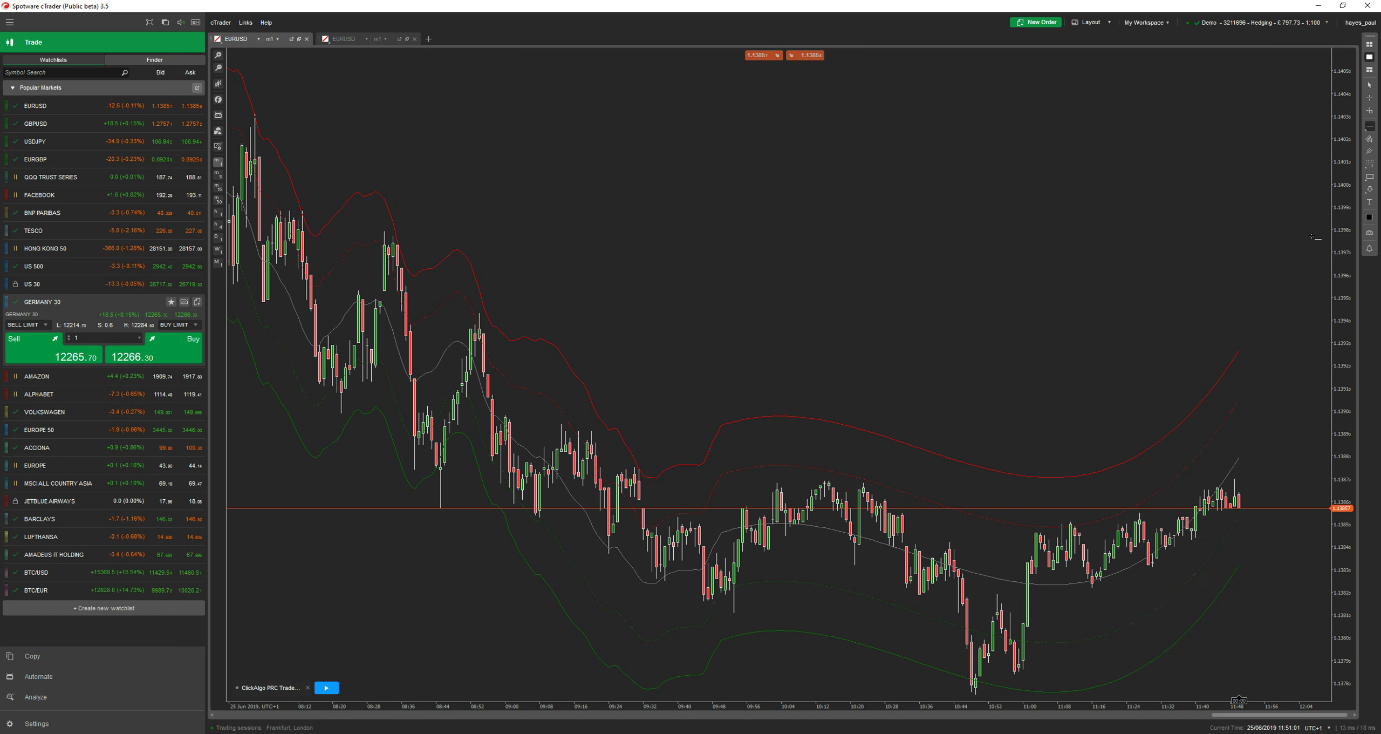
click(1276, 517)
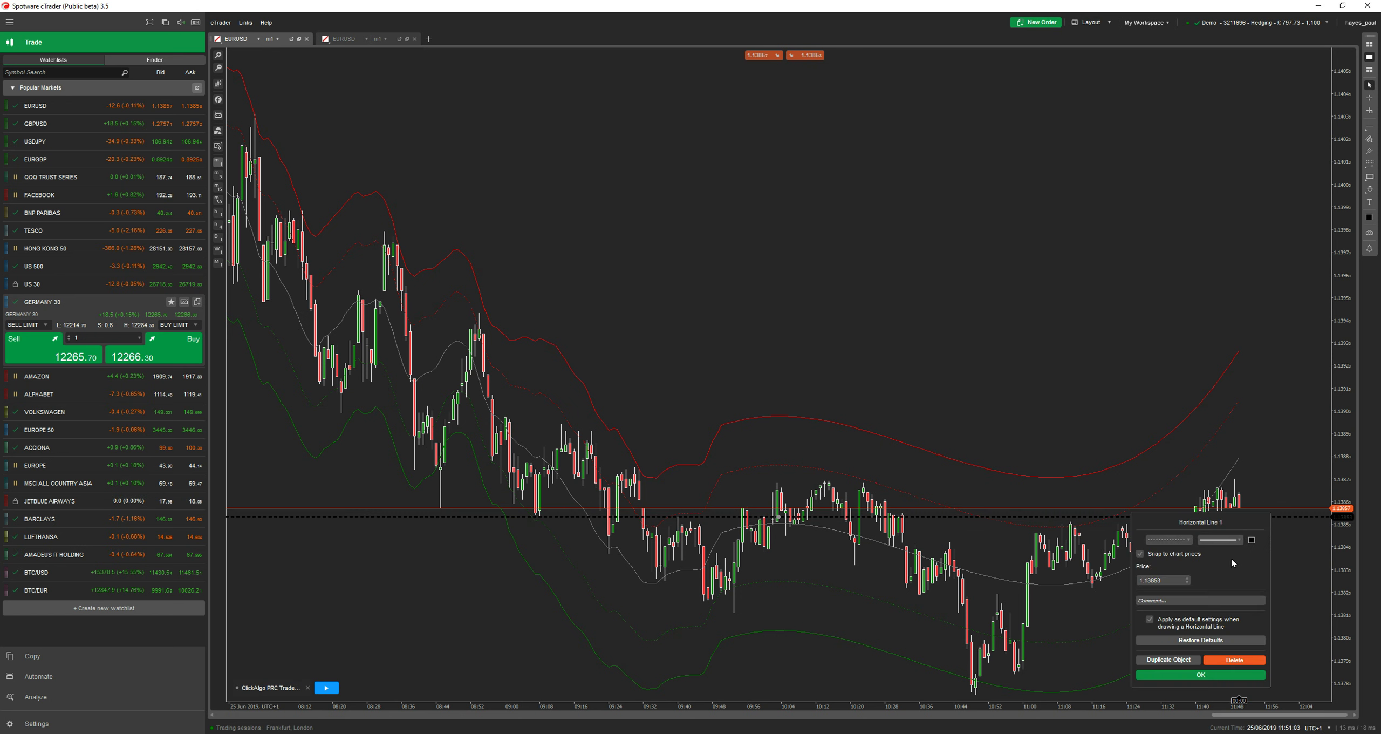
click(1250, 539)
click(1190, 565)
click(1296, 483)
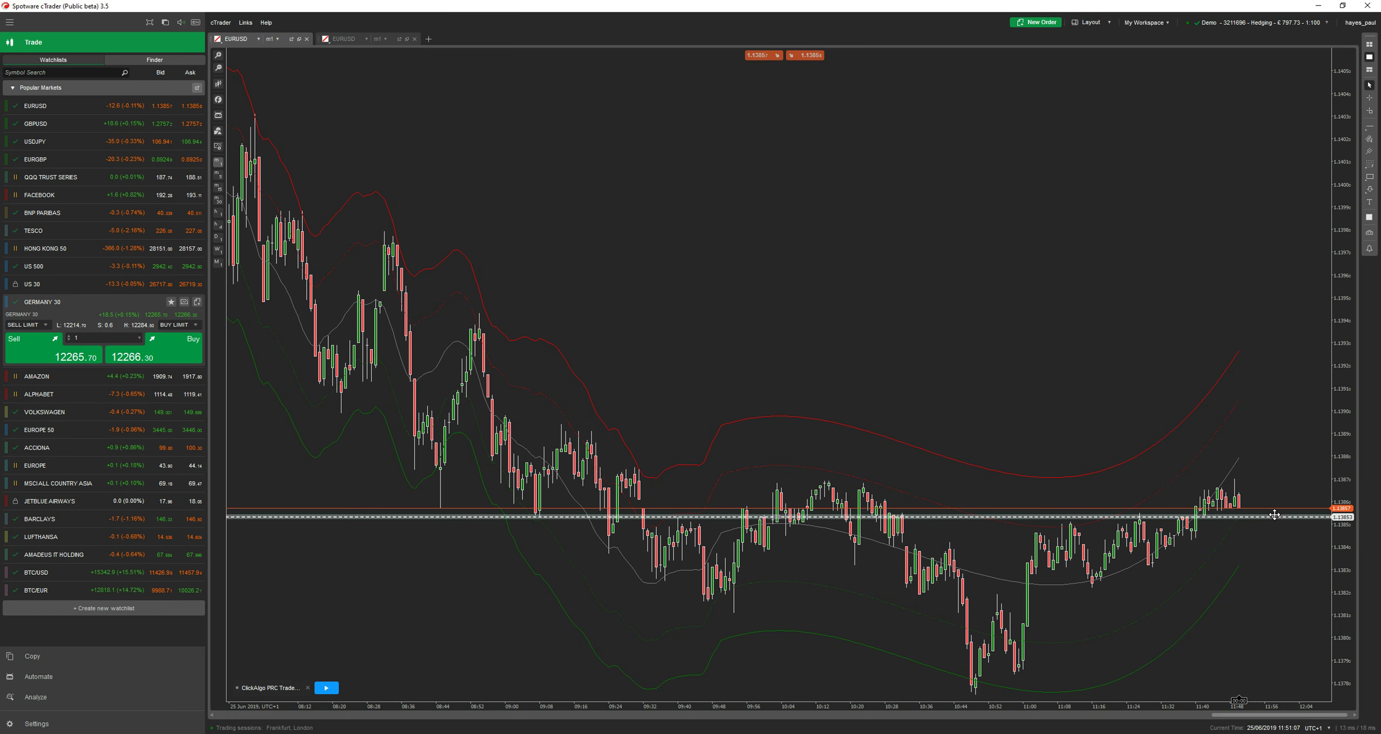
- Move the white horizontal line to the upper red band at about 1.13924, and from there to the lower green band at about 1.13829
drag(1274, 515, 1275, 353)
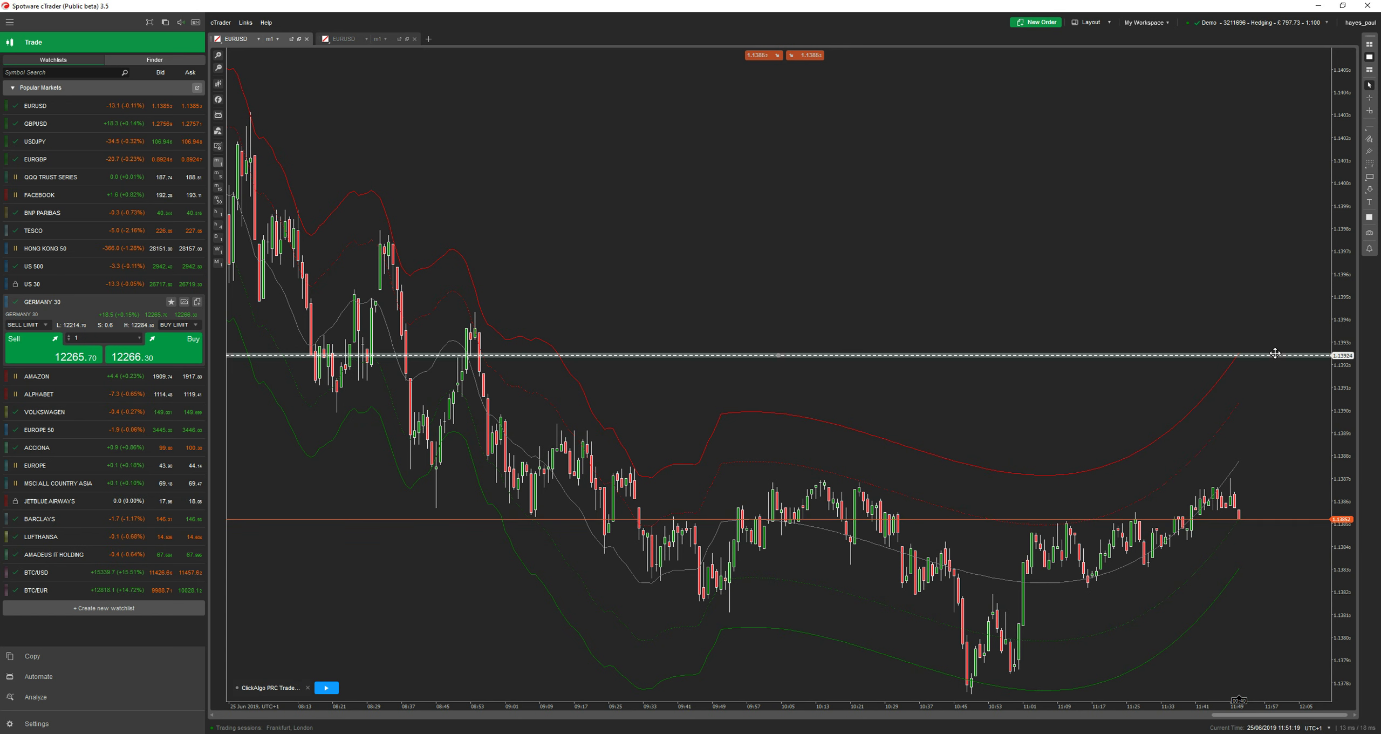
click(258, 686)
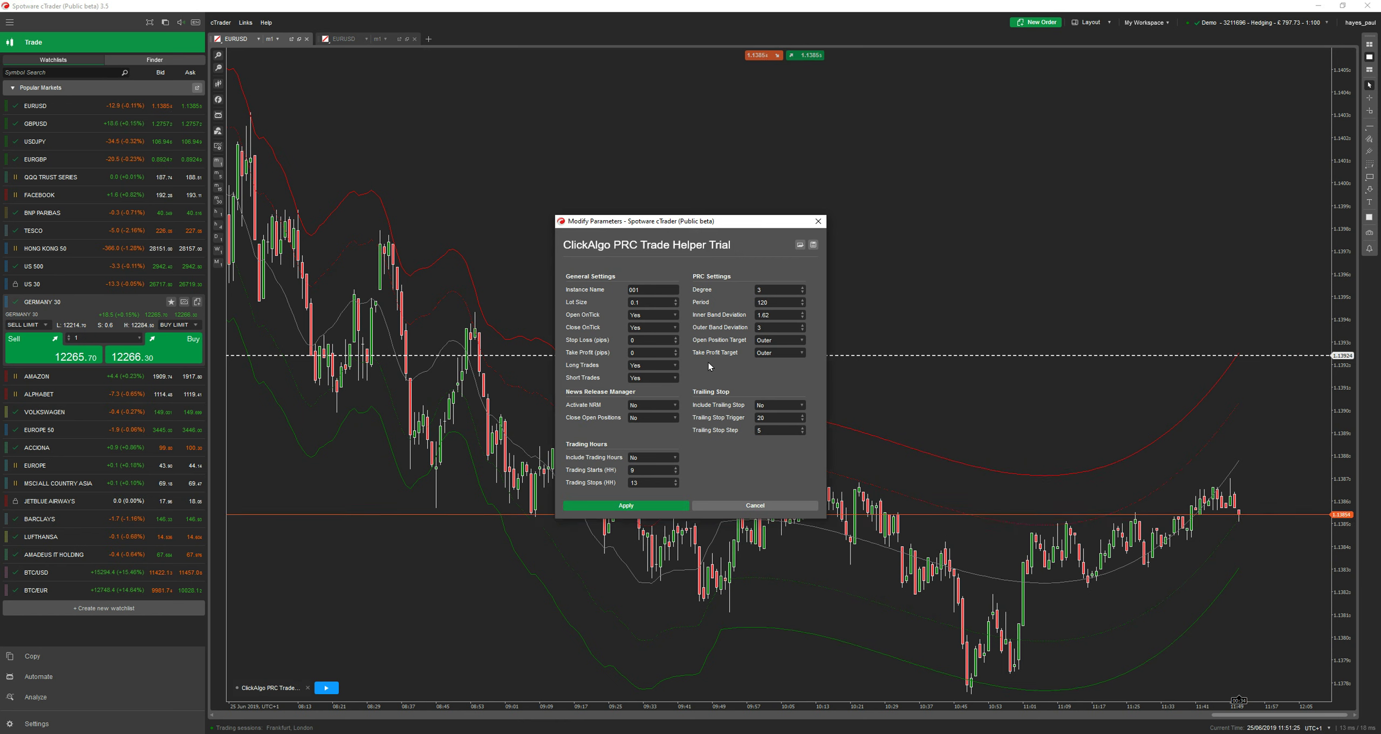
click(717, 502)
drag(1281, 355, 1311, 570)
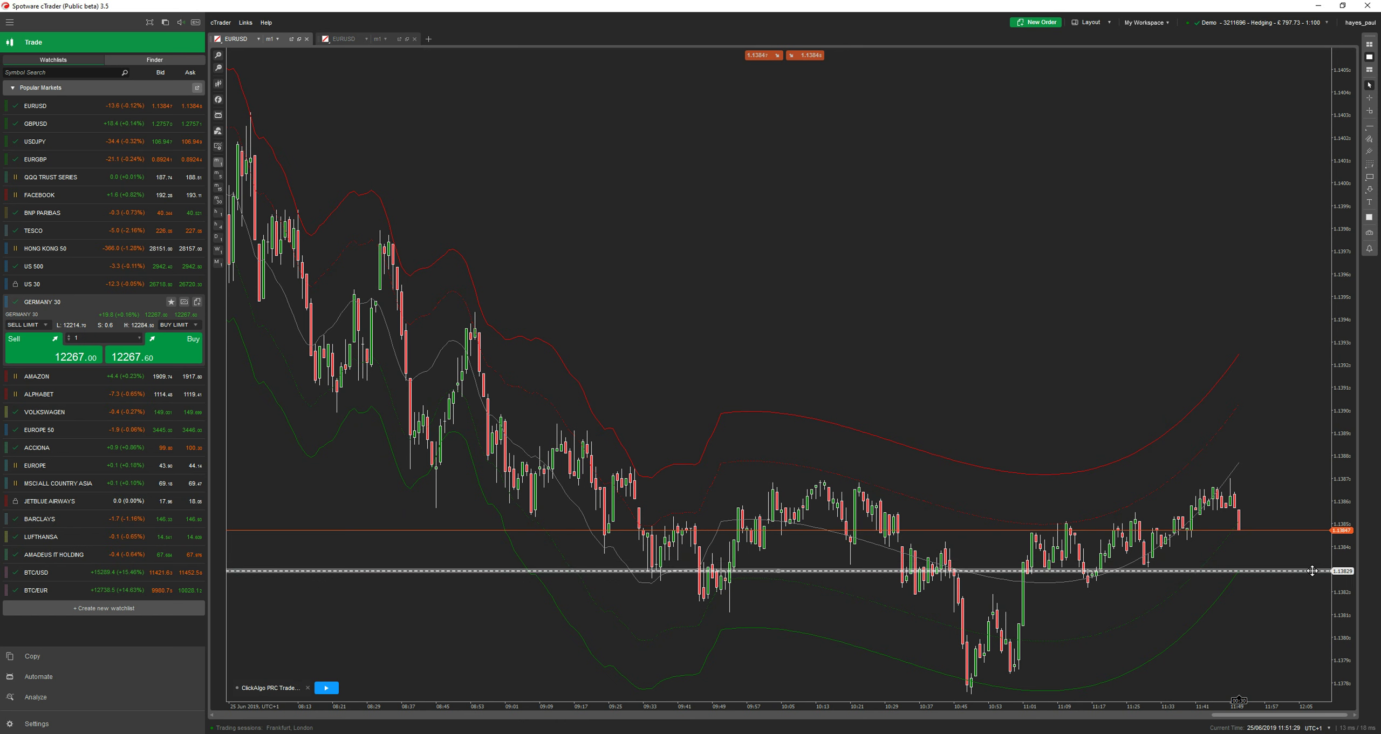
- Try the Inner option for the cBot's Open Position Target, review the Open OnTick setting, and restore the target to Outer
click(264, 689)
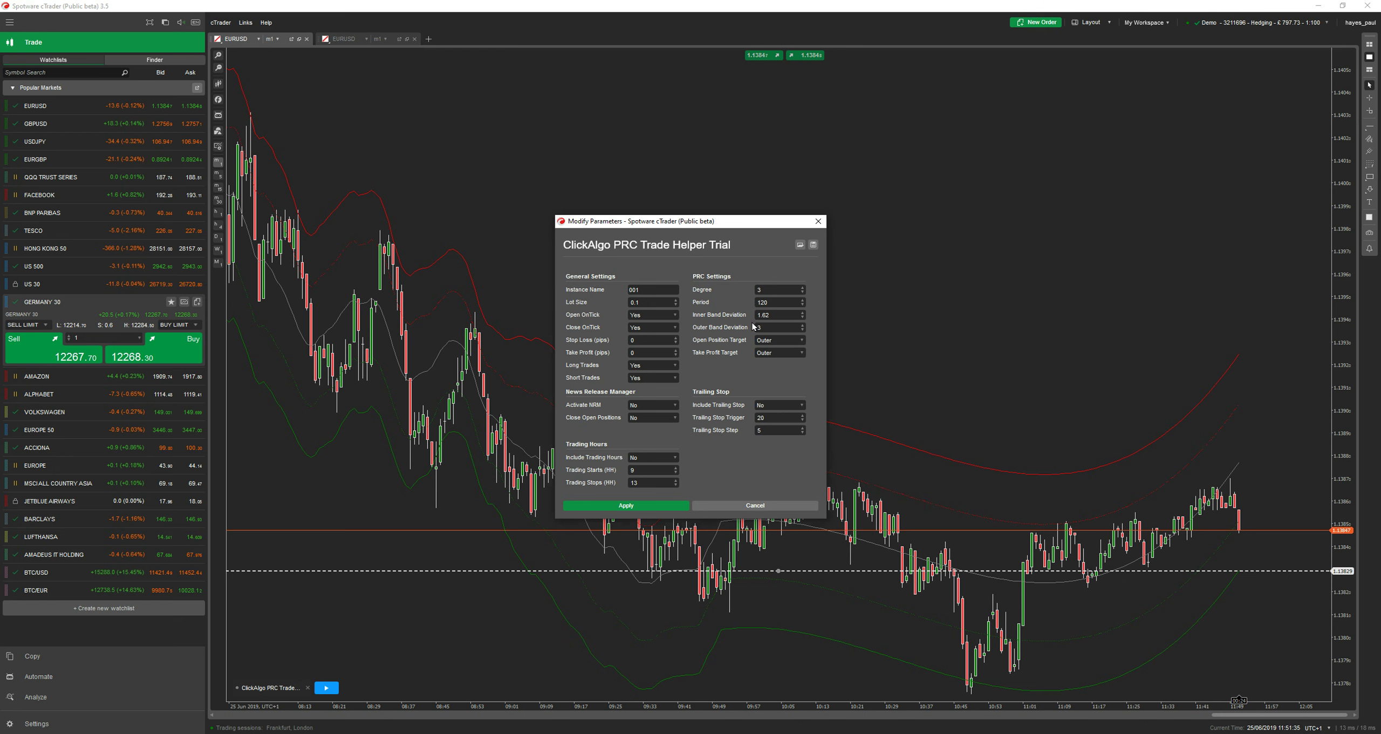
click(777, 353)
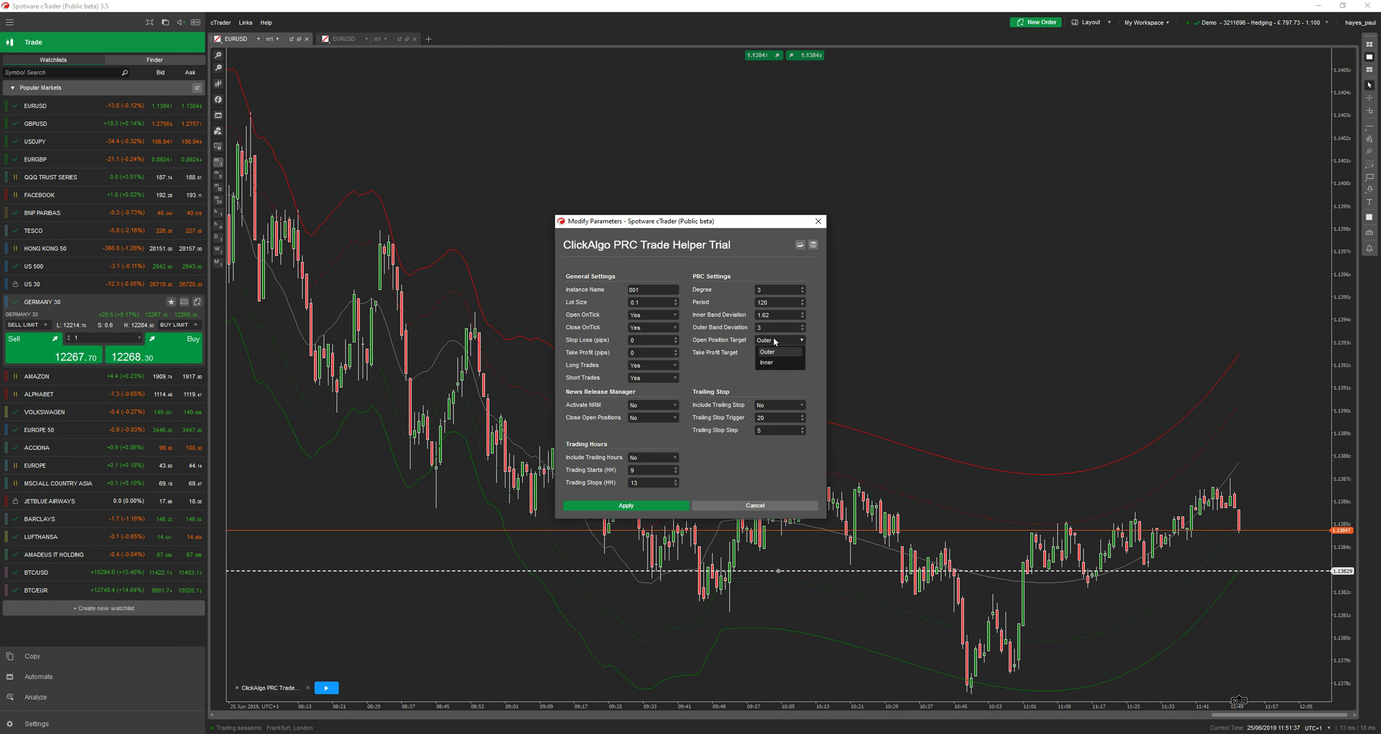
click(773, 365)
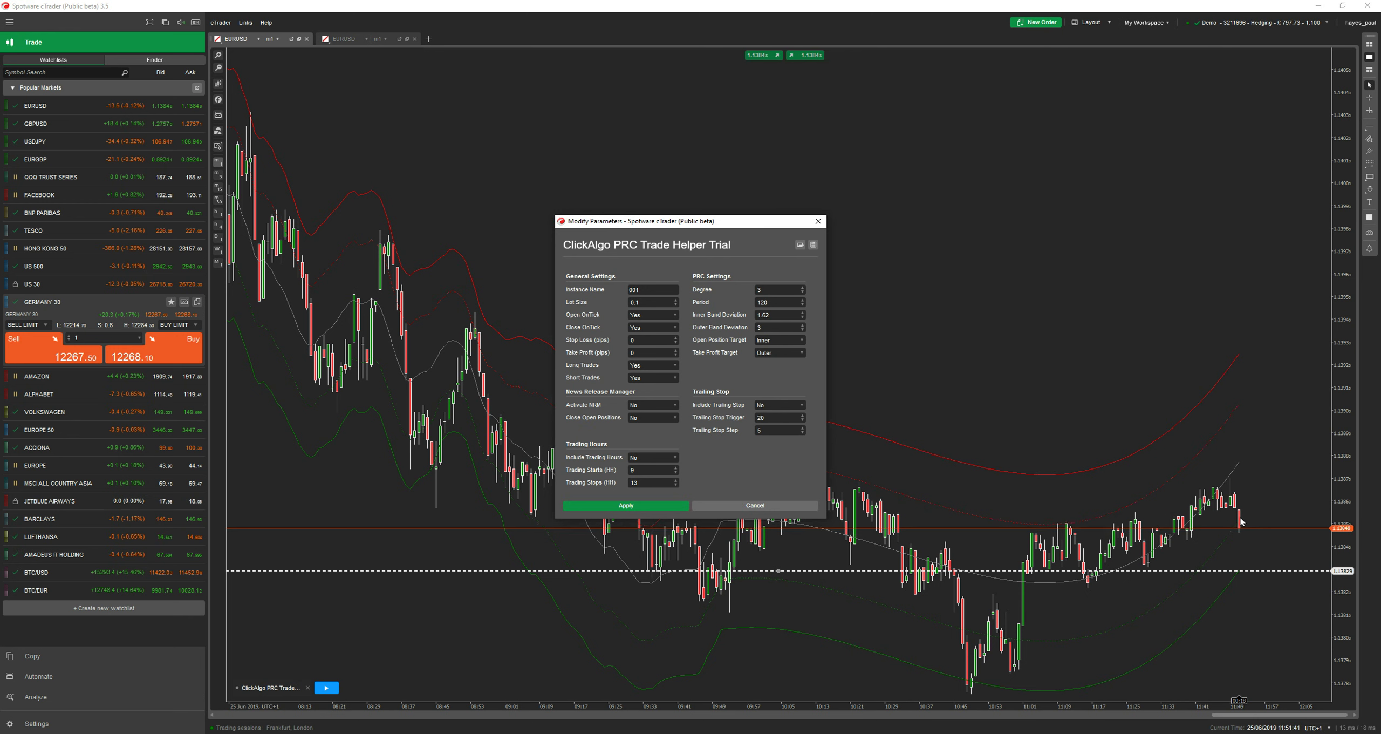
click(642, 314)
click(644, 316)
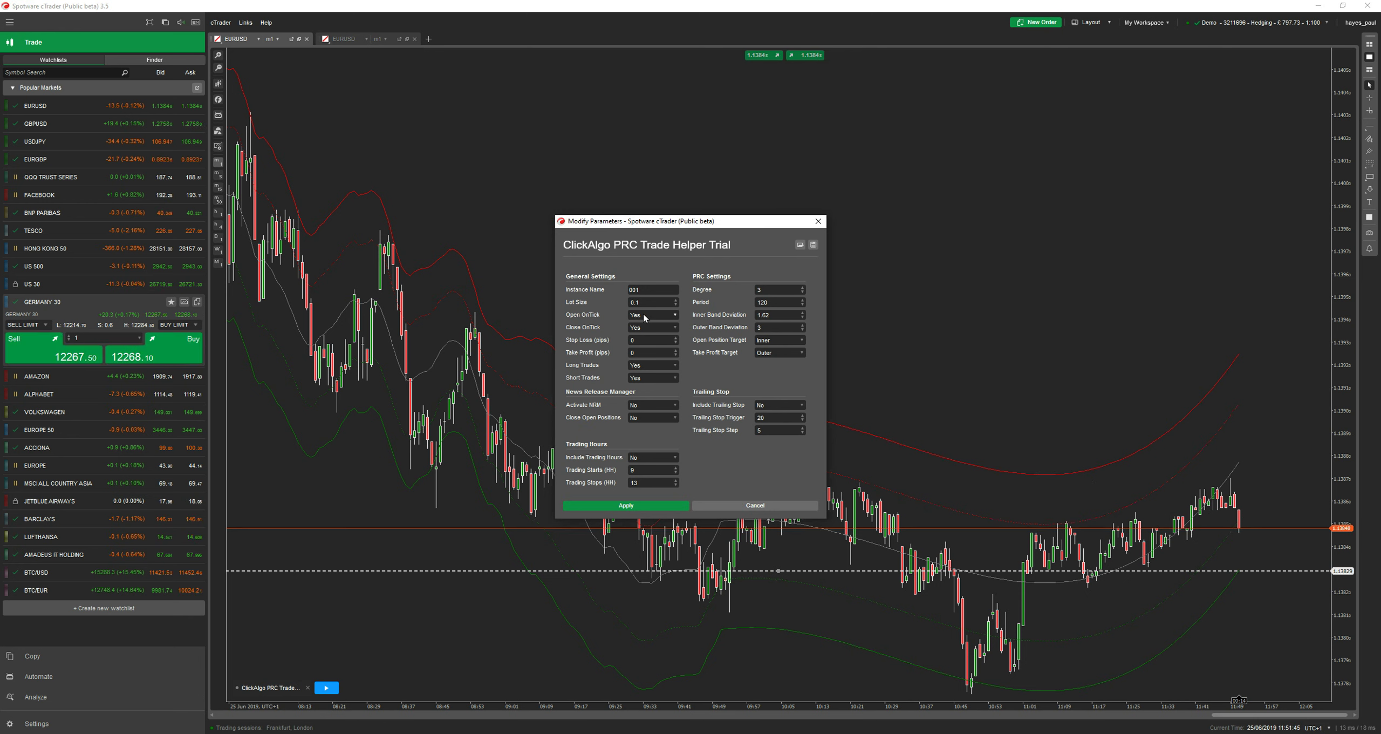
click(777, 353)
click(776, 355)
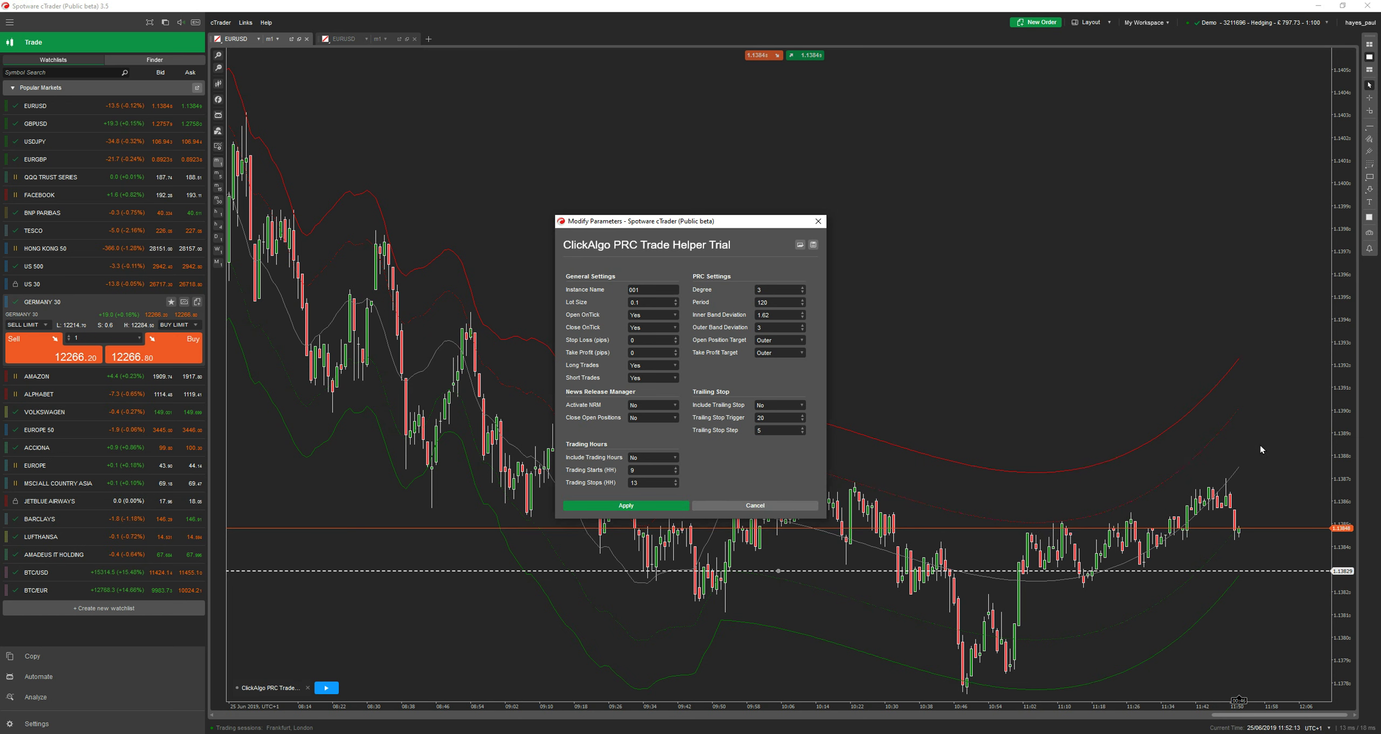
click(780, 352)
click(772, 366)
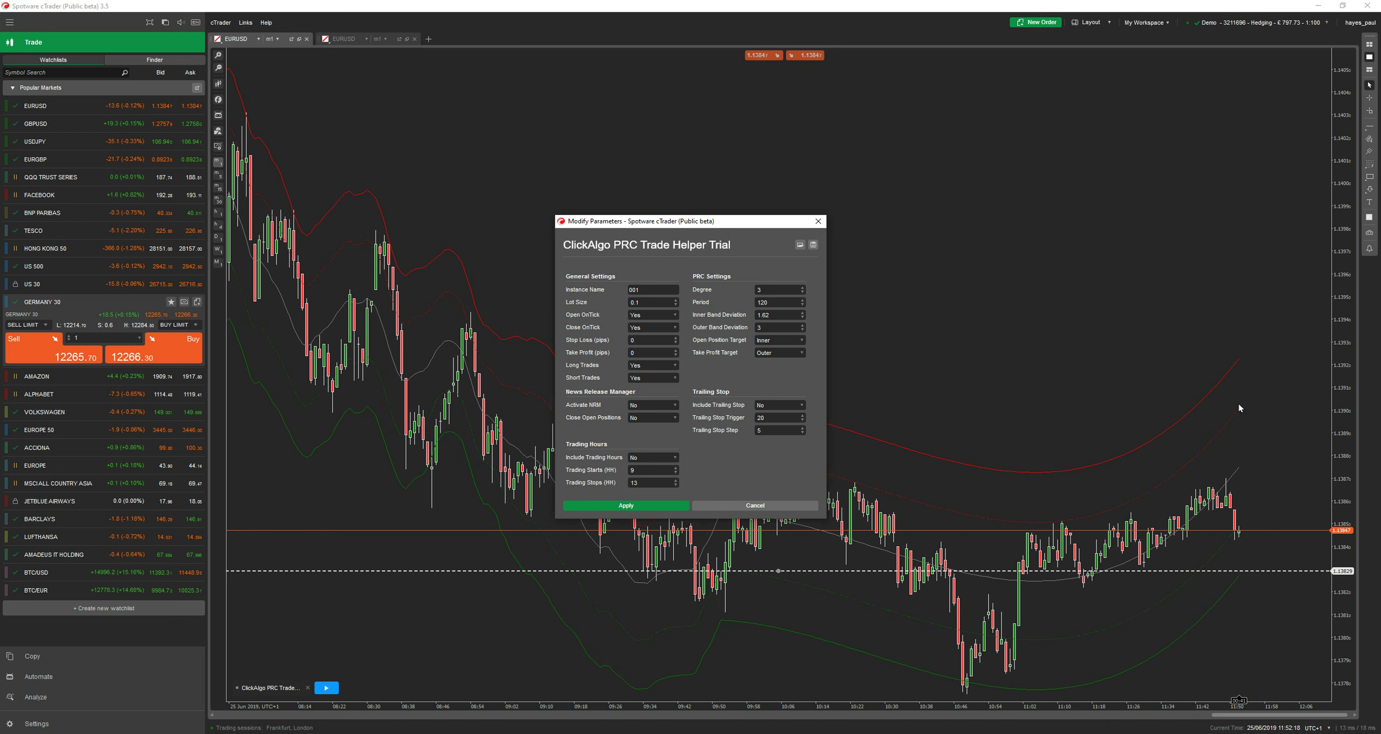
click(779, 340)
click(778, 357)
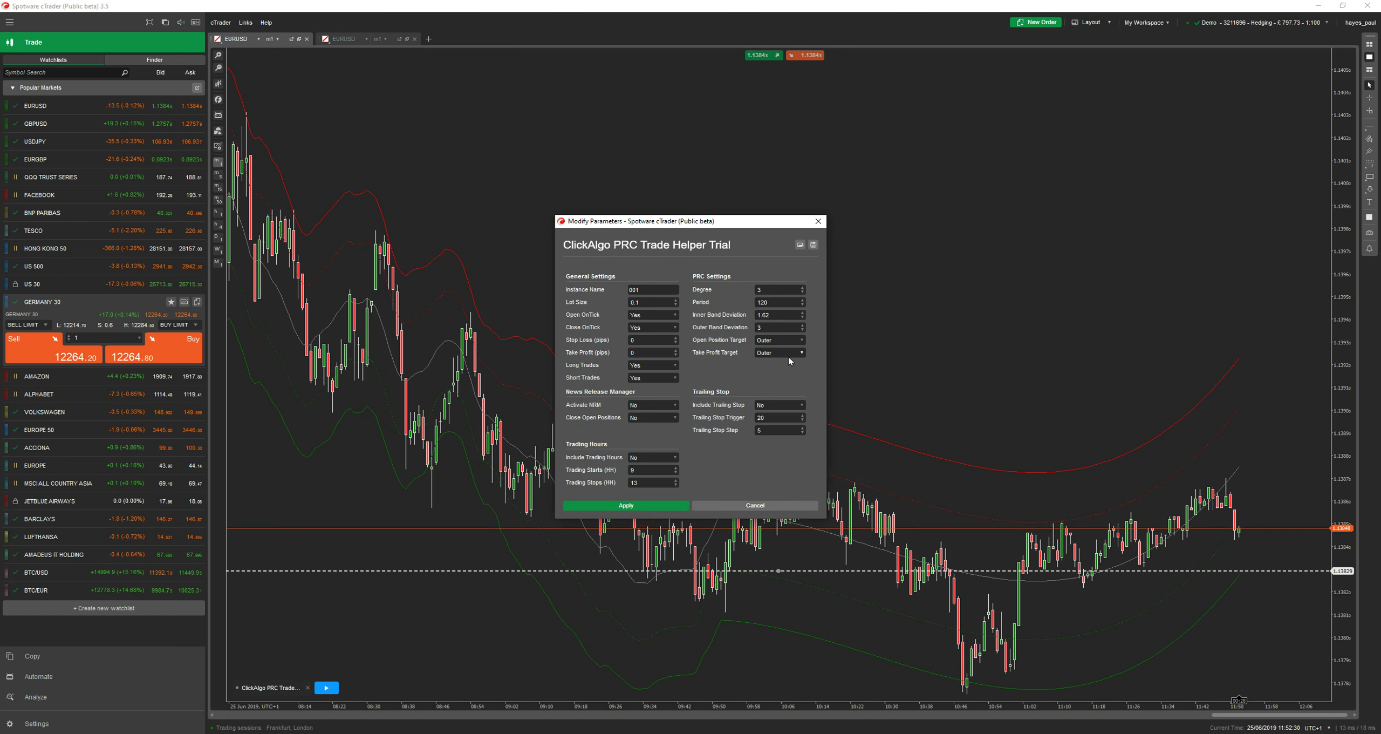
- Review the available Take Profit Target options and close the cBot's parameters without applying changes
click(772, 355)
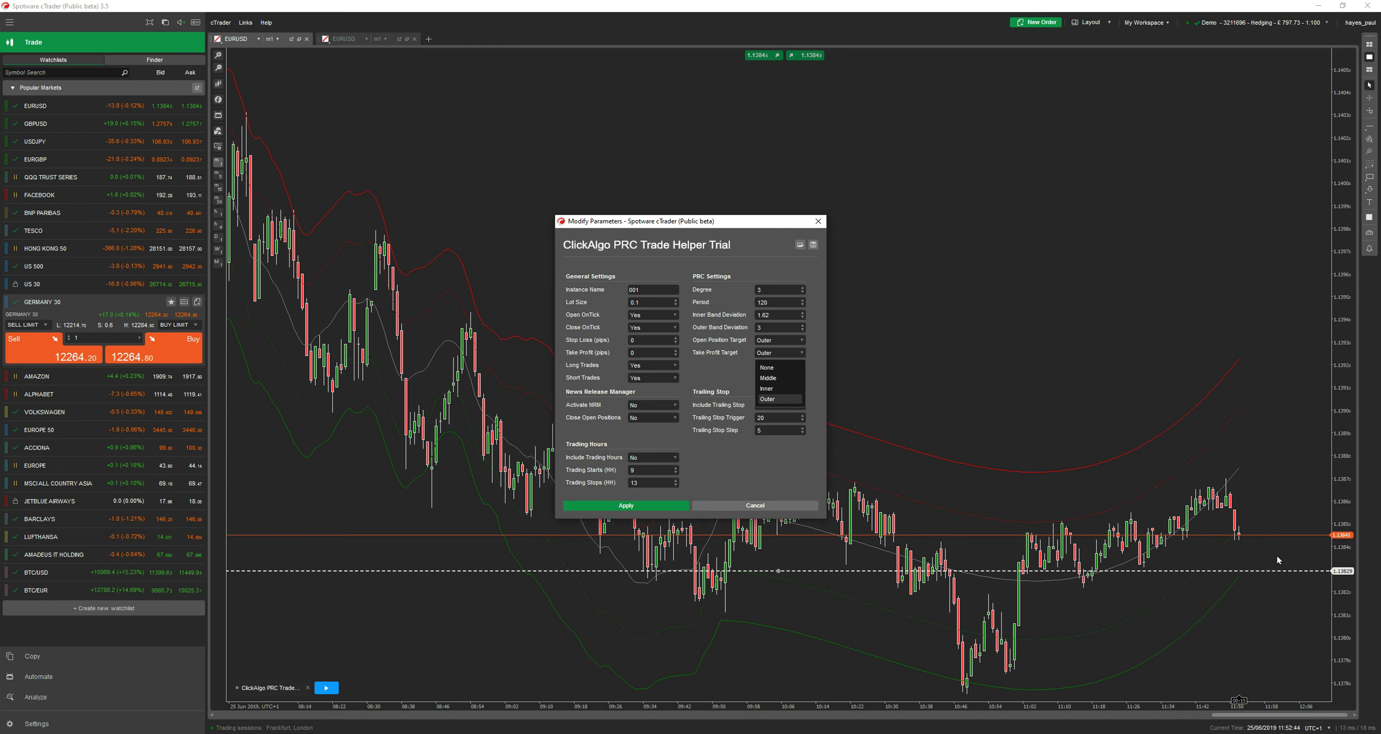
click(1353, 138)
click(776, 505)
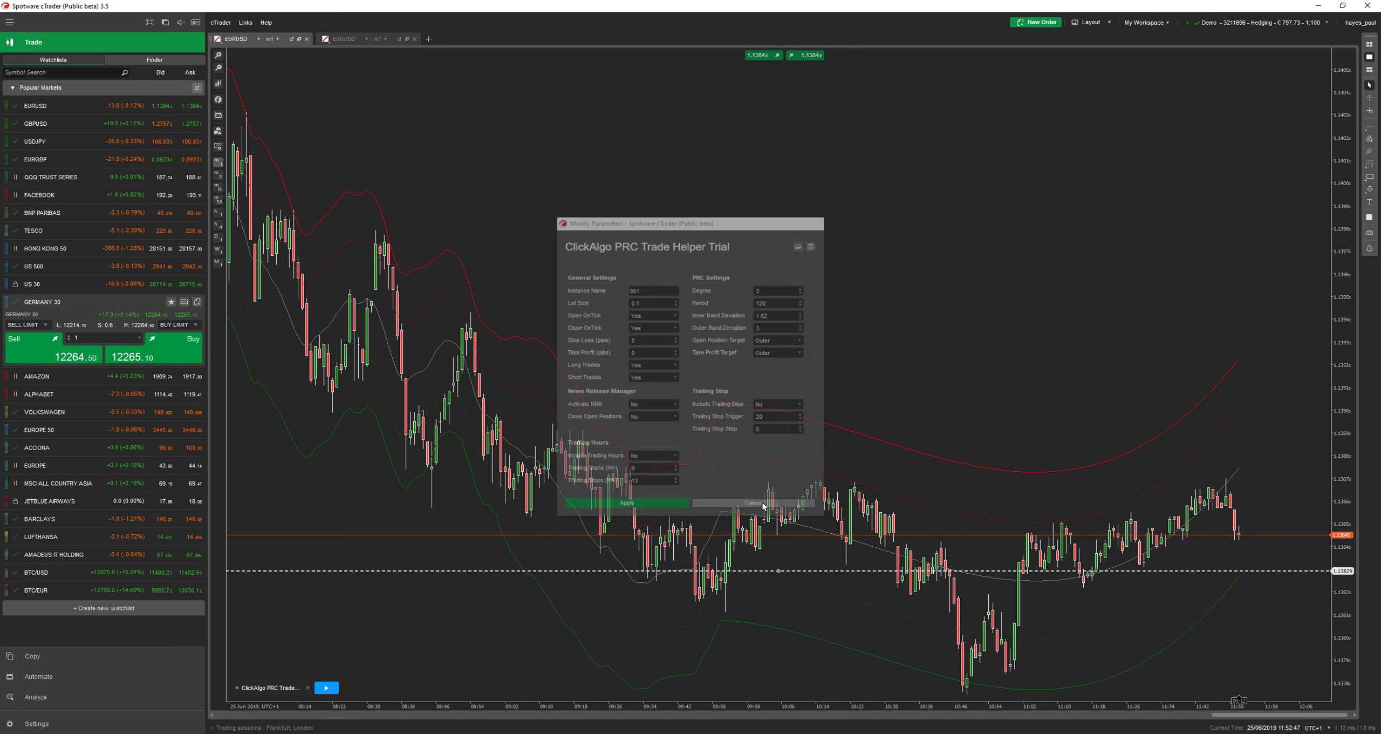
click(1368, 127)
click(1330, 138)
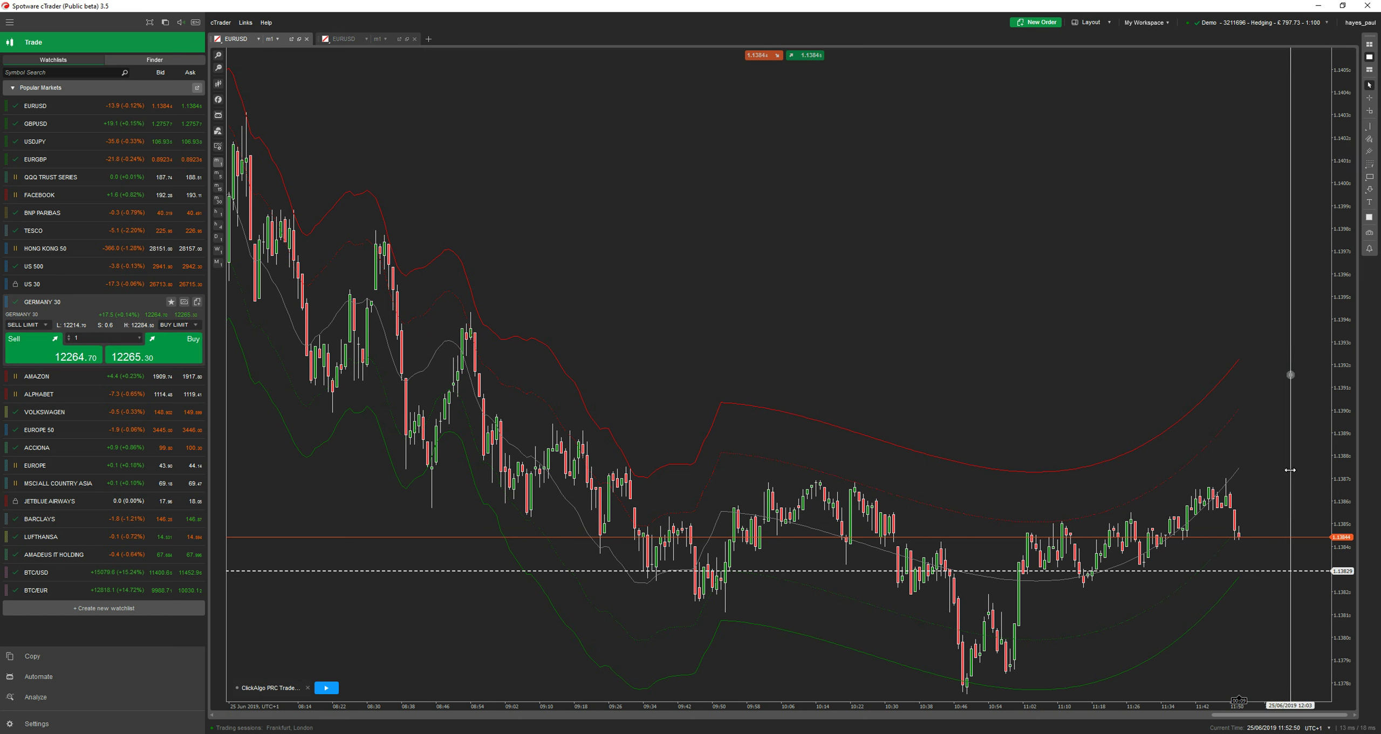
right_click(1291, 470)
key(Escape)
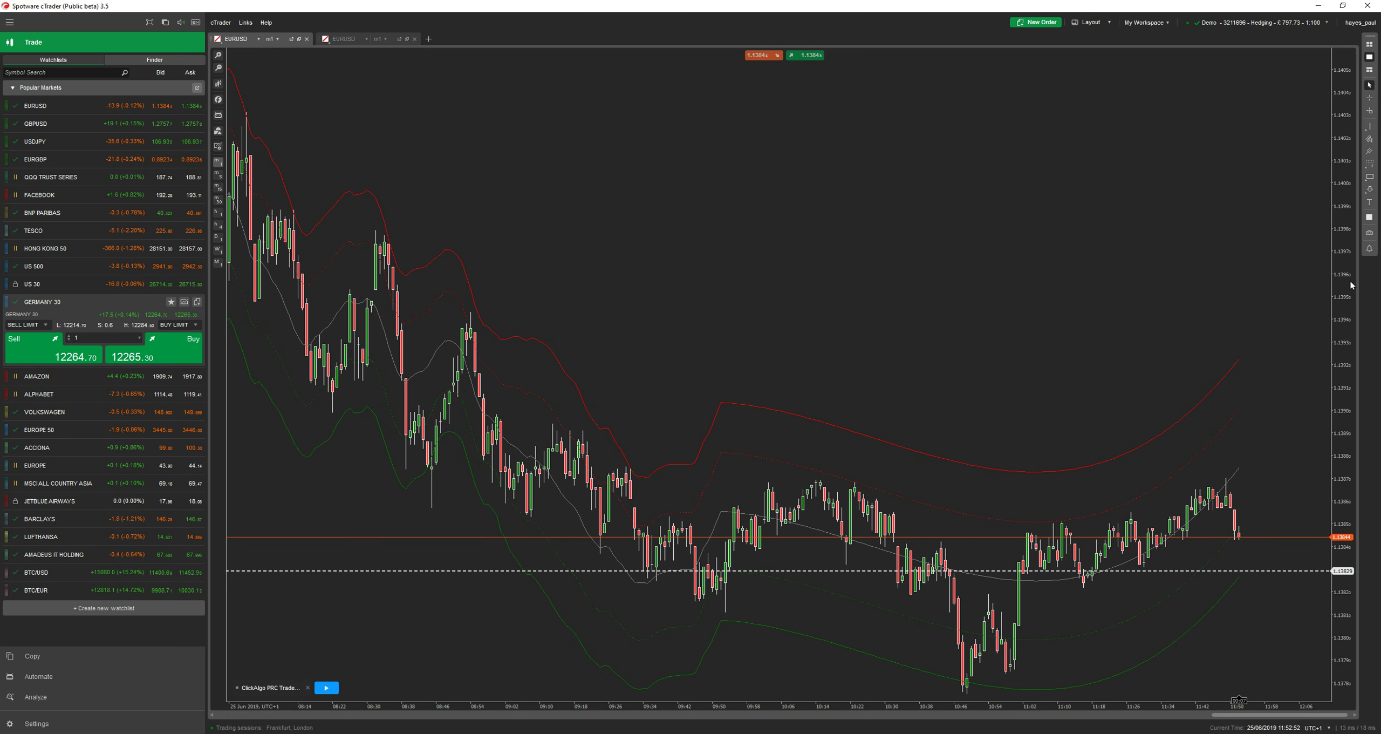
- Draw a second white horizontal line level with the latest end of the middle PRC band
click(1368, 127)
click(1330, 128)
click(1289, 466)
- Try the Inner and Middle options for the cBot's Take Profit Target and close its parameters without applying them
click(268, 687)
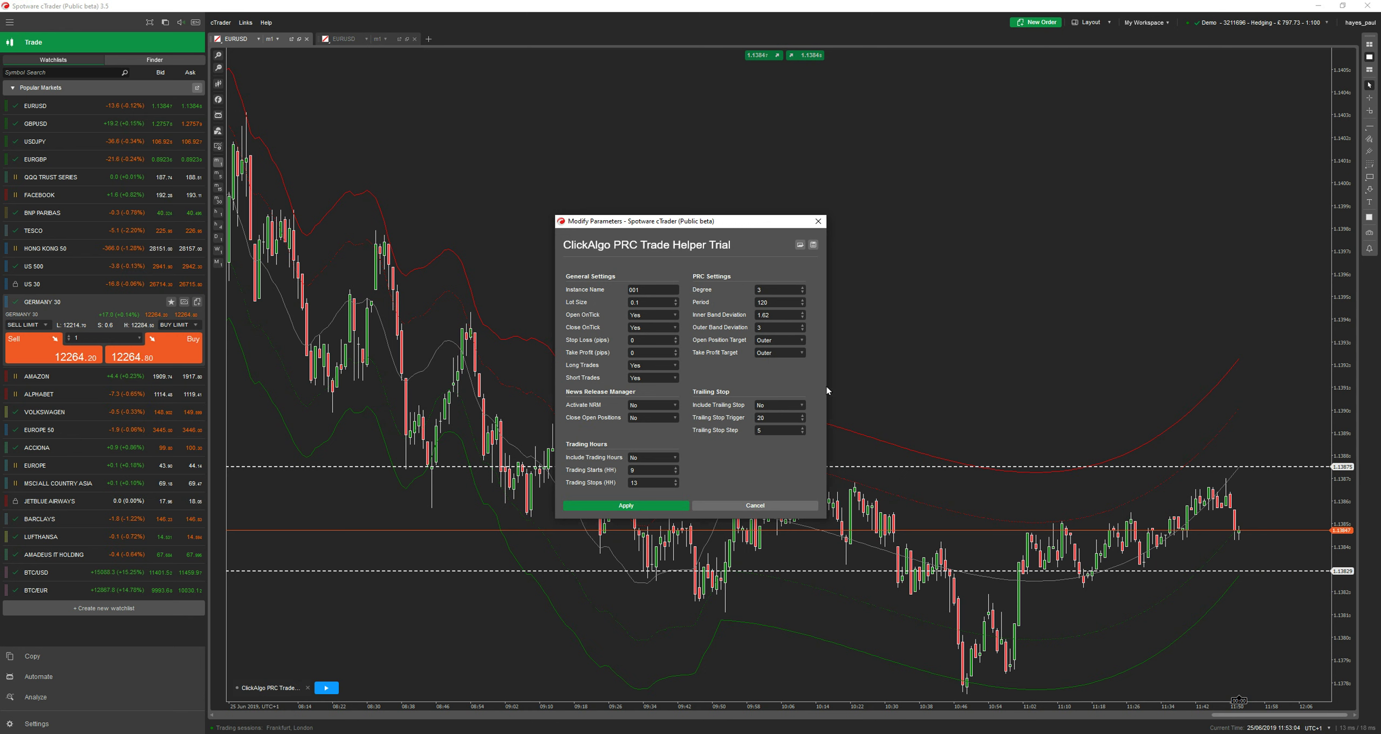
click(785, 354)
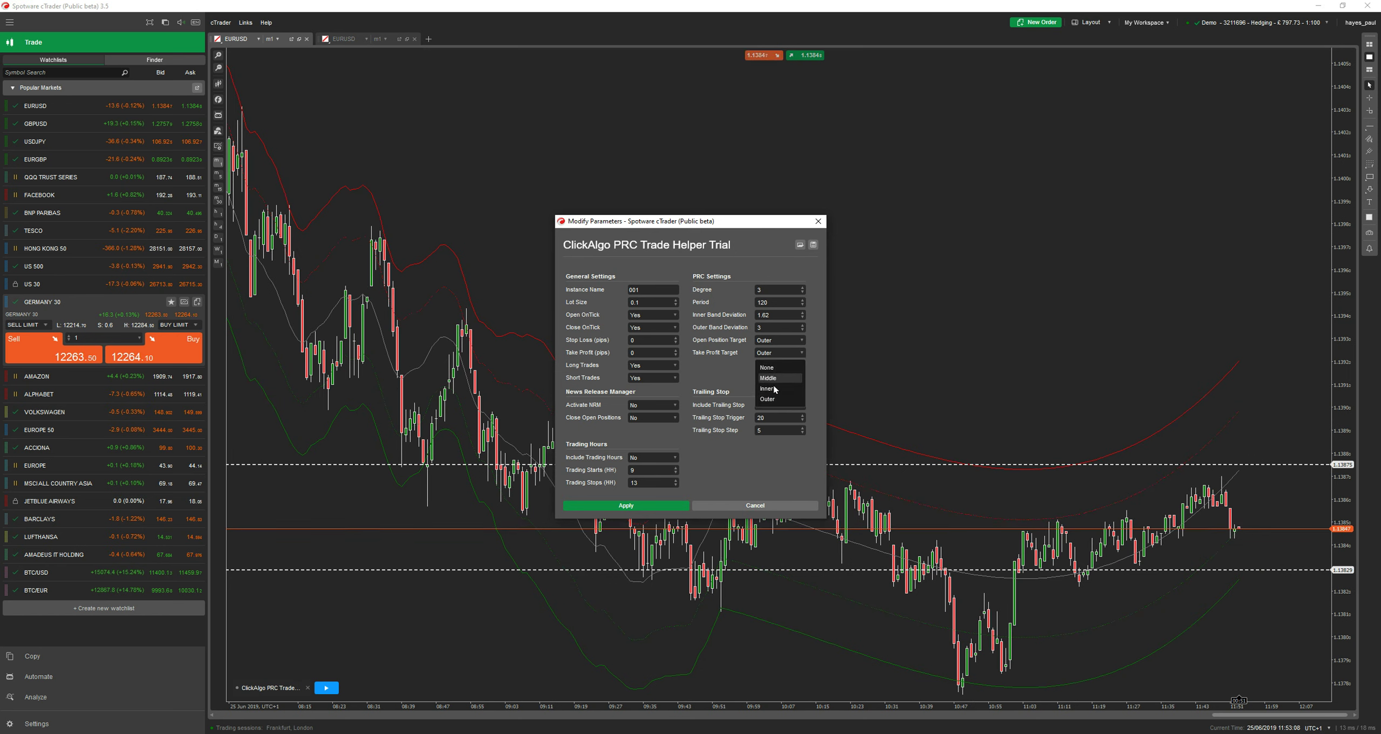
click(777, 374)
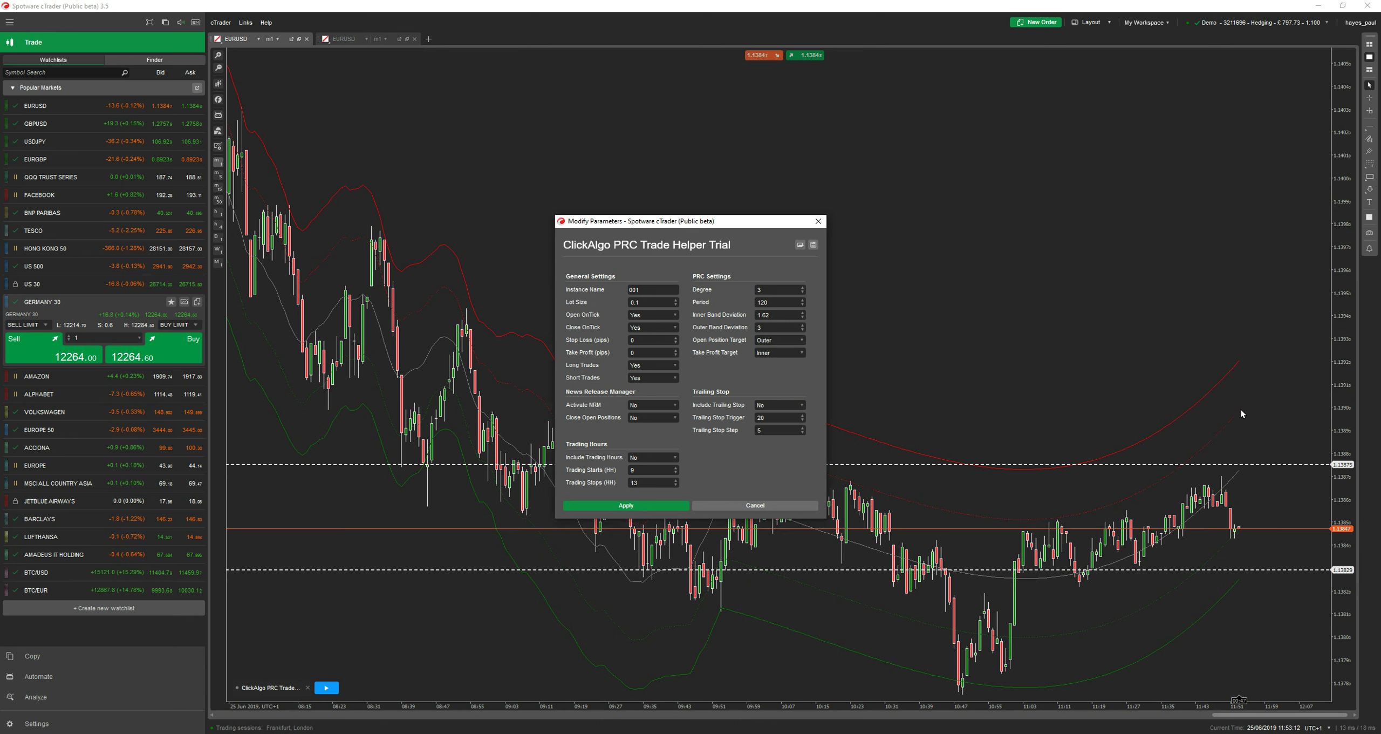
click(787, 354)
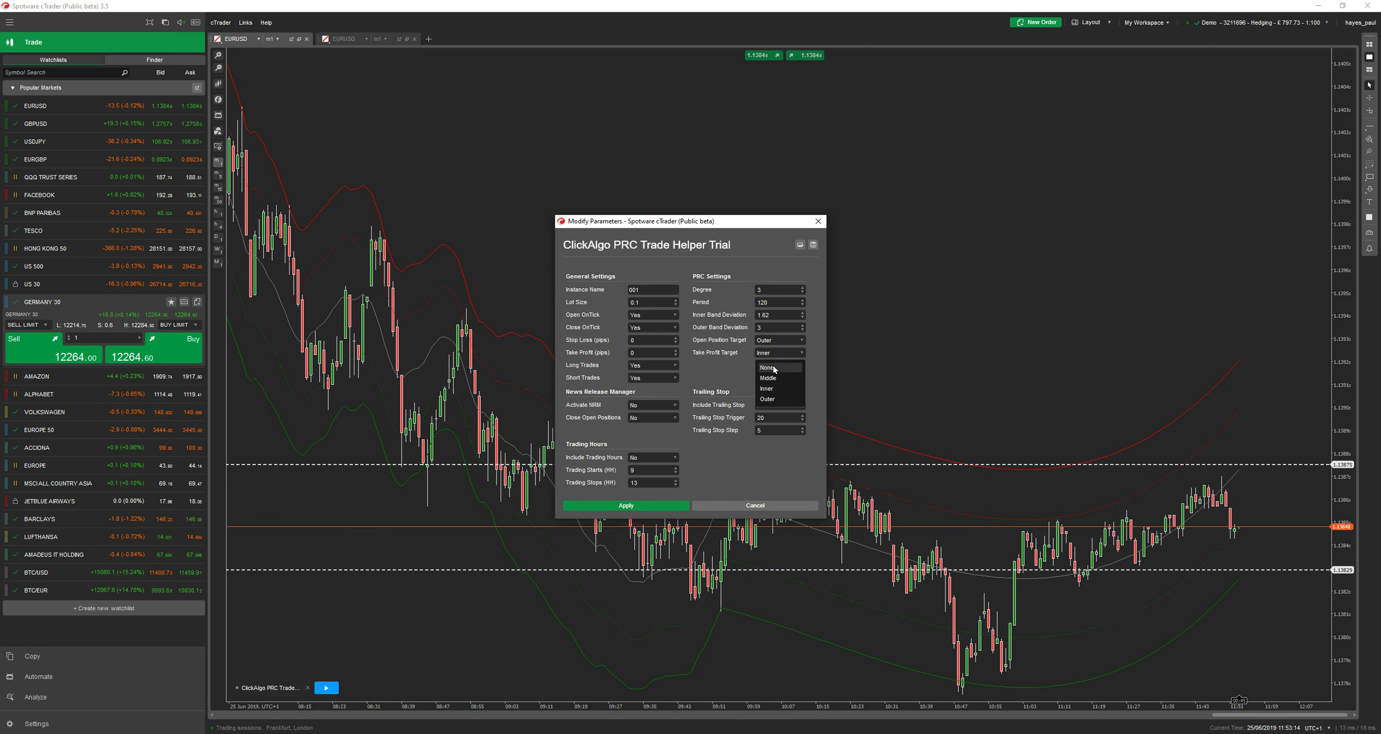
click(771, 373)
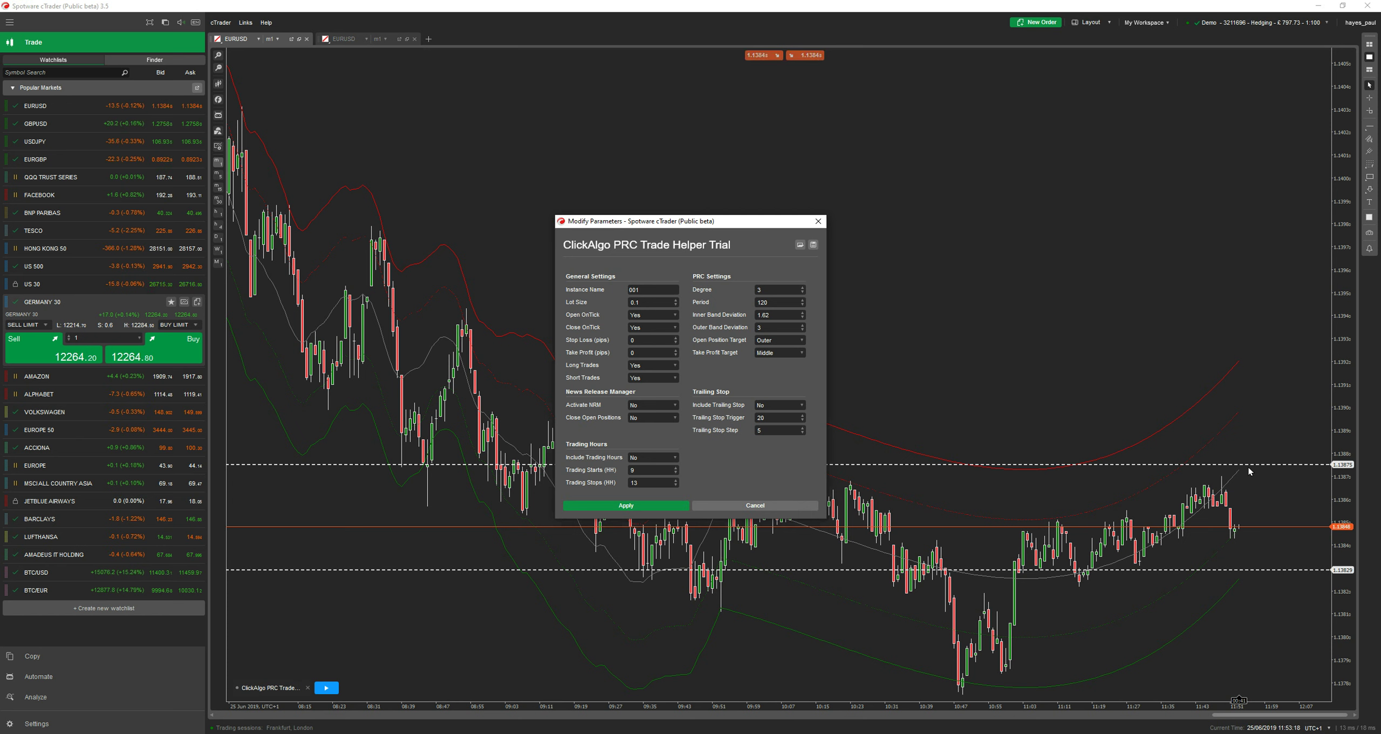
click(731, 505)
- Move the upper white horizontal line up to the end of the outer red band, at about 1.13919
drag(1311, 464, 1282, 416)
drag(1276, 383, 1274, 362)
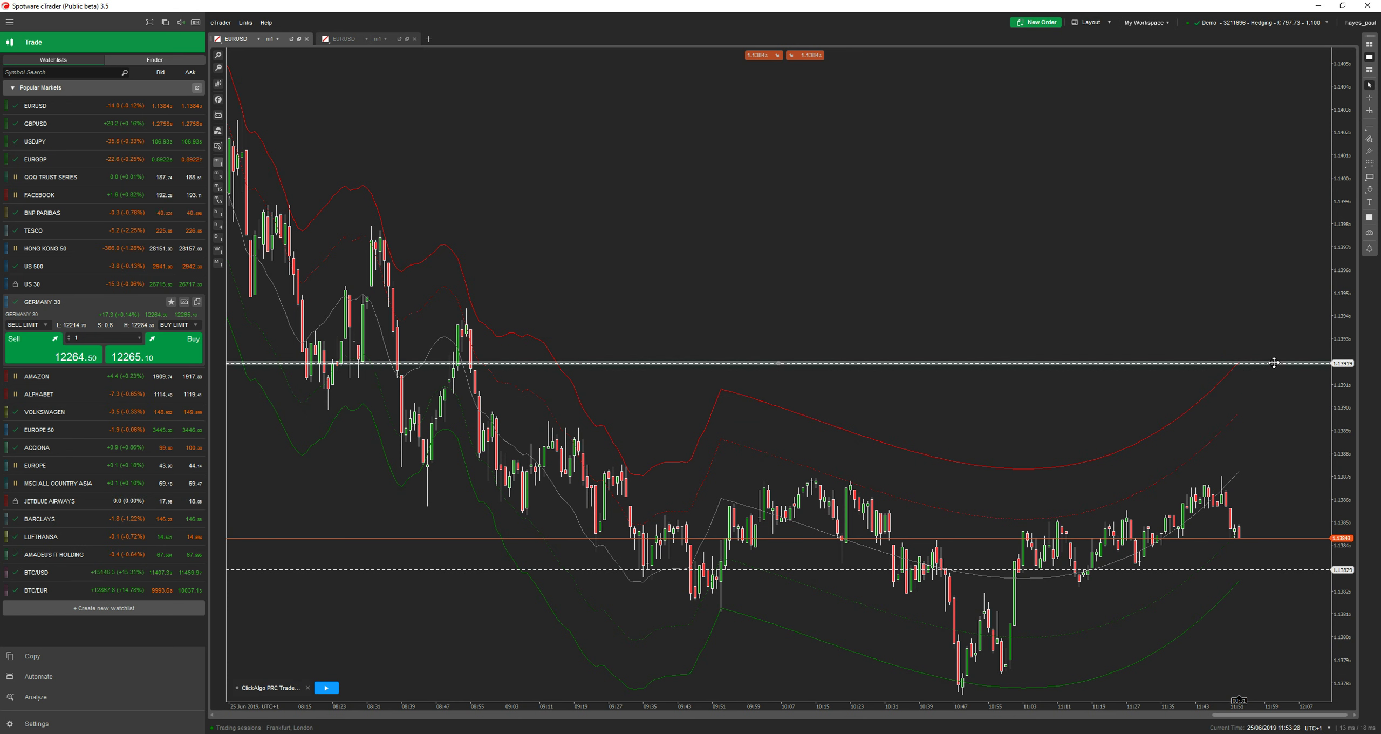
- Set Close Open Positions to Yes in the cBot's News Release Manager settings and apply the parameters
click(277, 688)
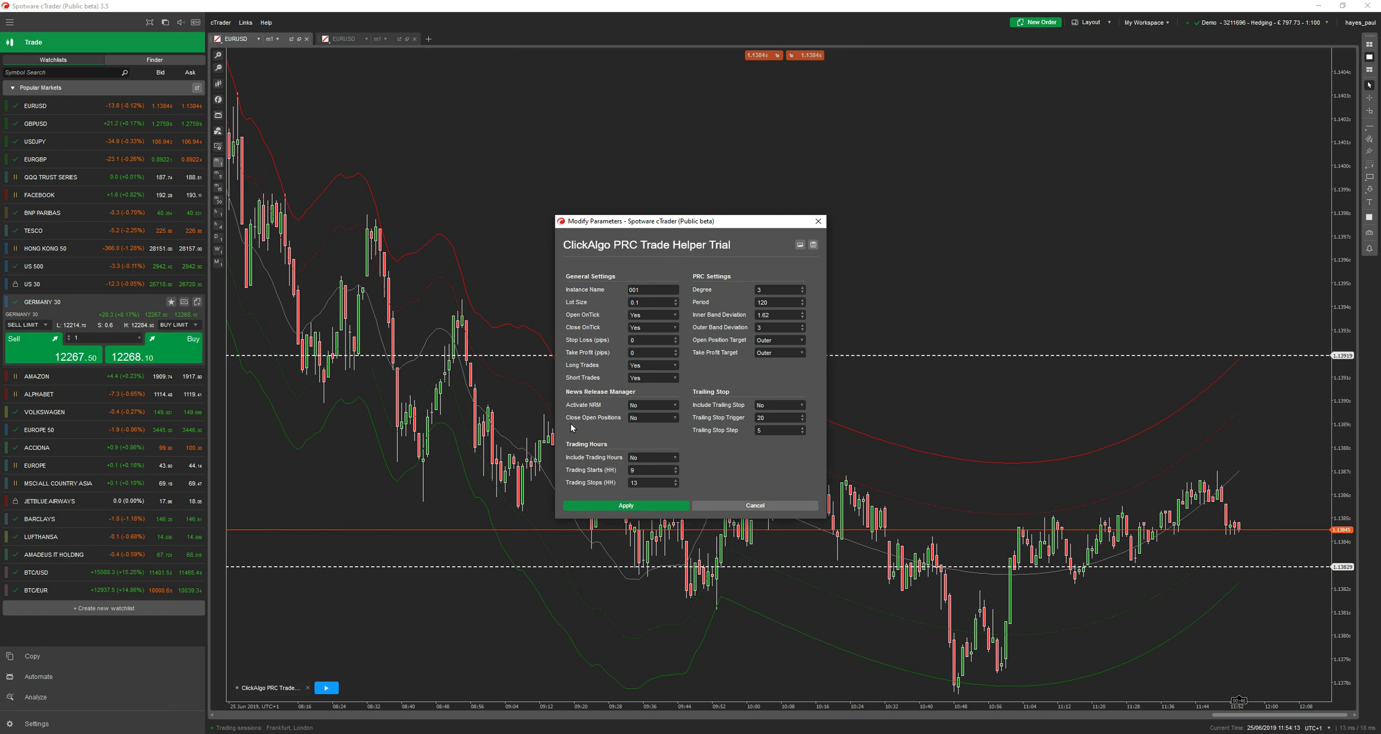
click(636, 419)
click(639, 434)
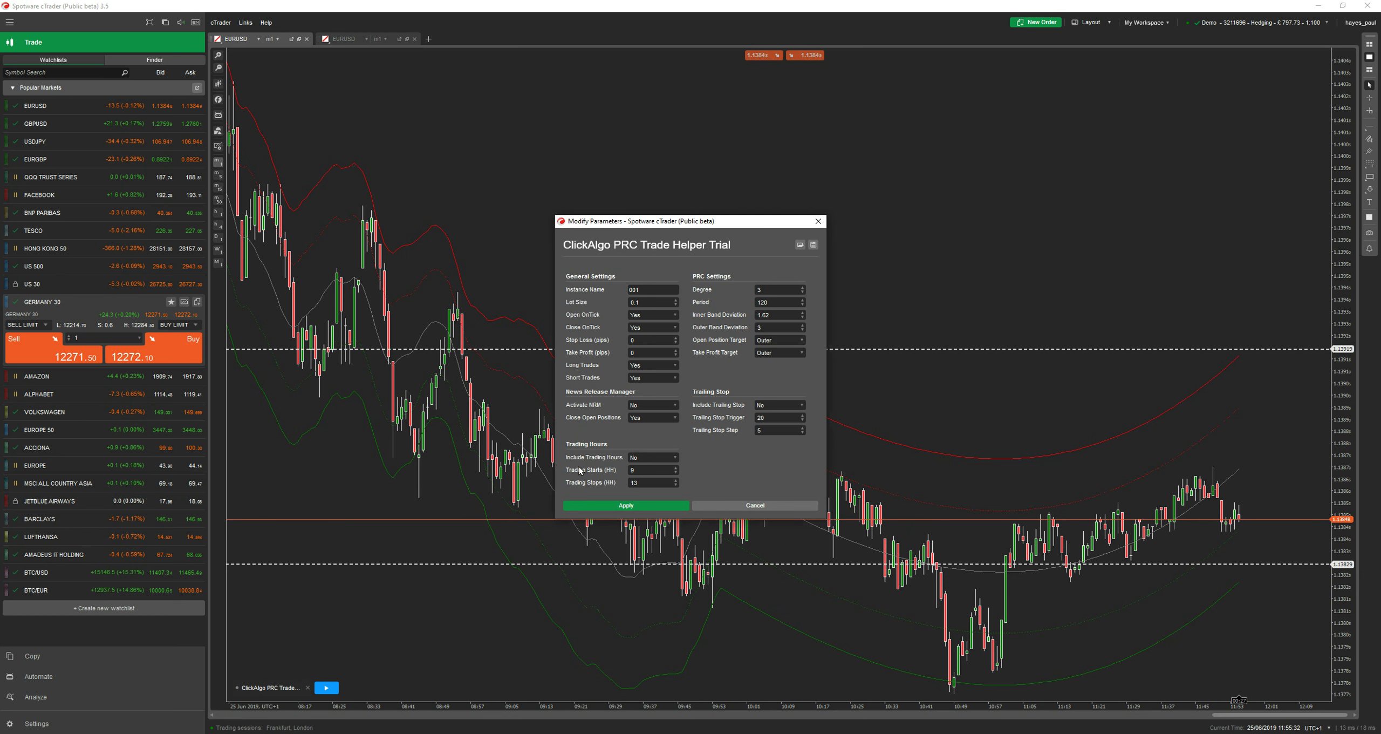
click(624, 504)
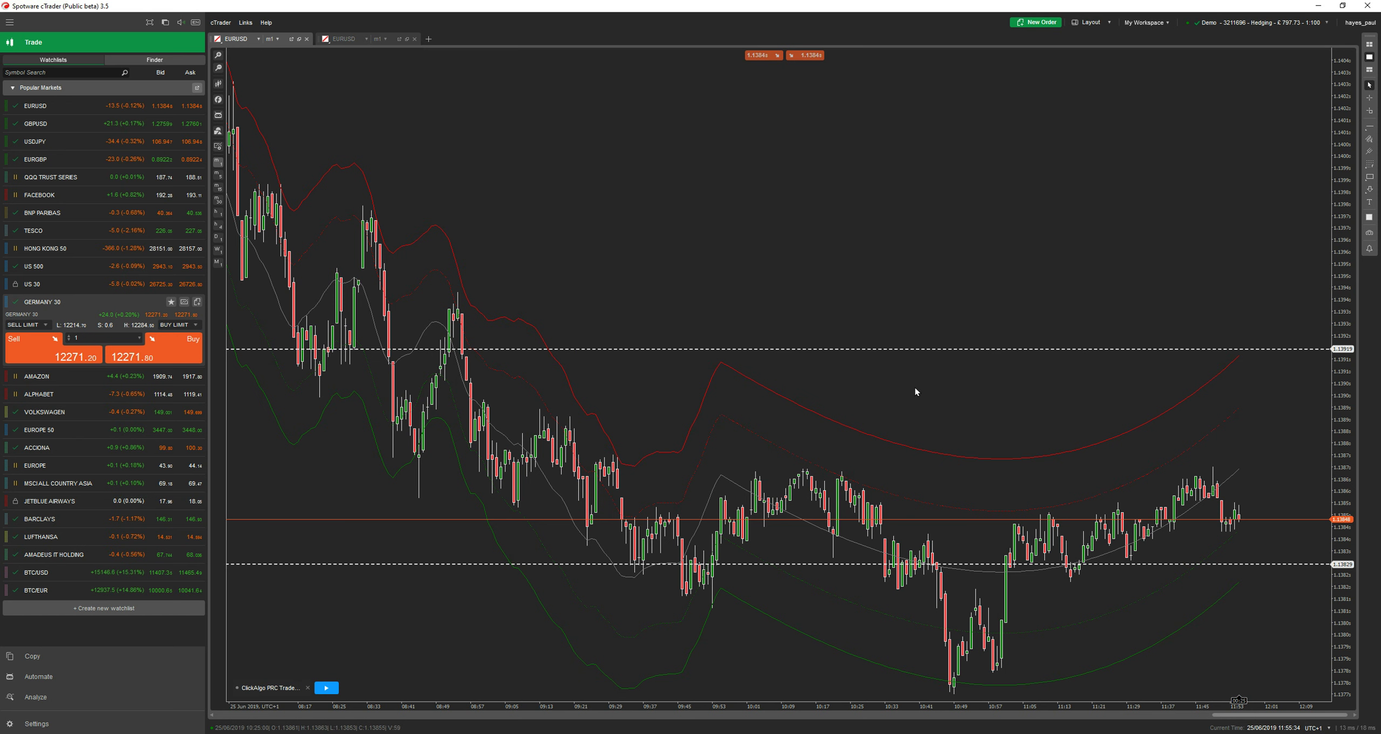
- Delete both white horizontal lines from the EURUSD chart
right_click(1144, 348)
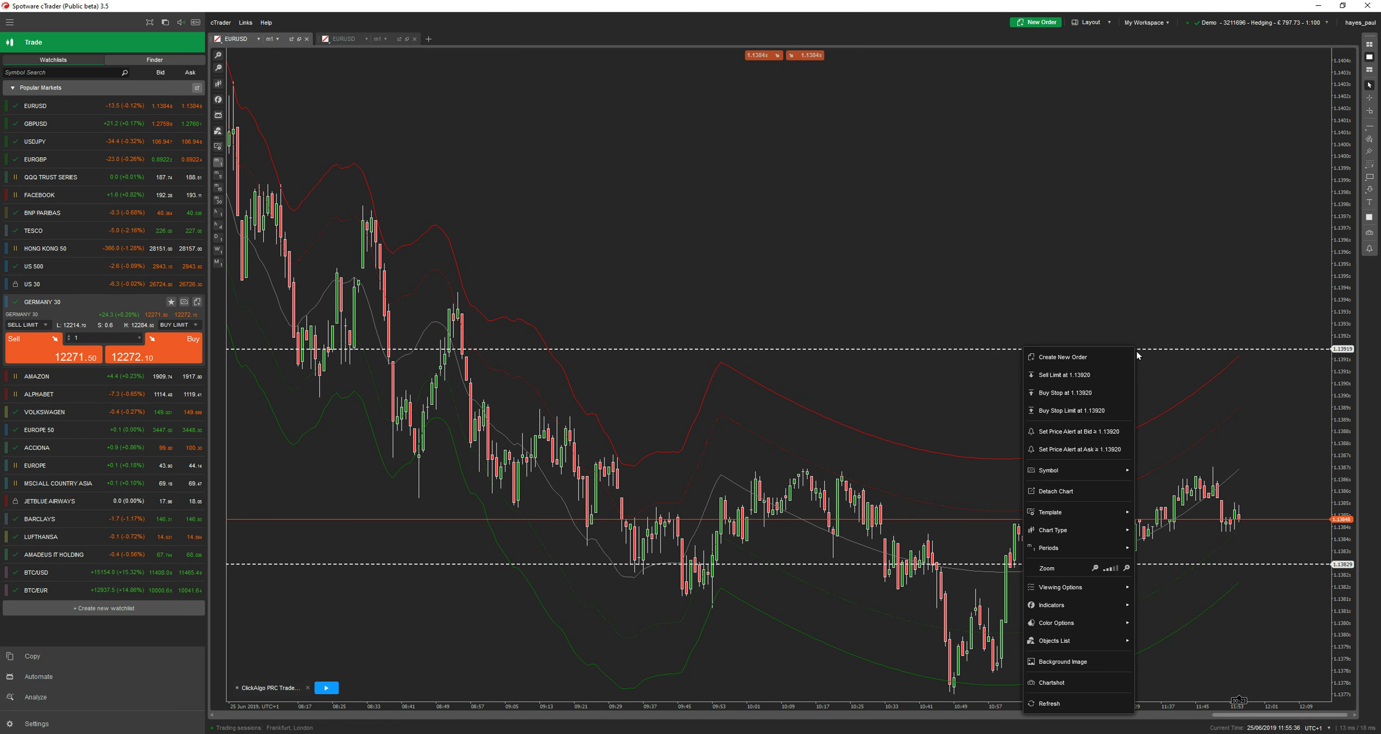
click(1286, 340)
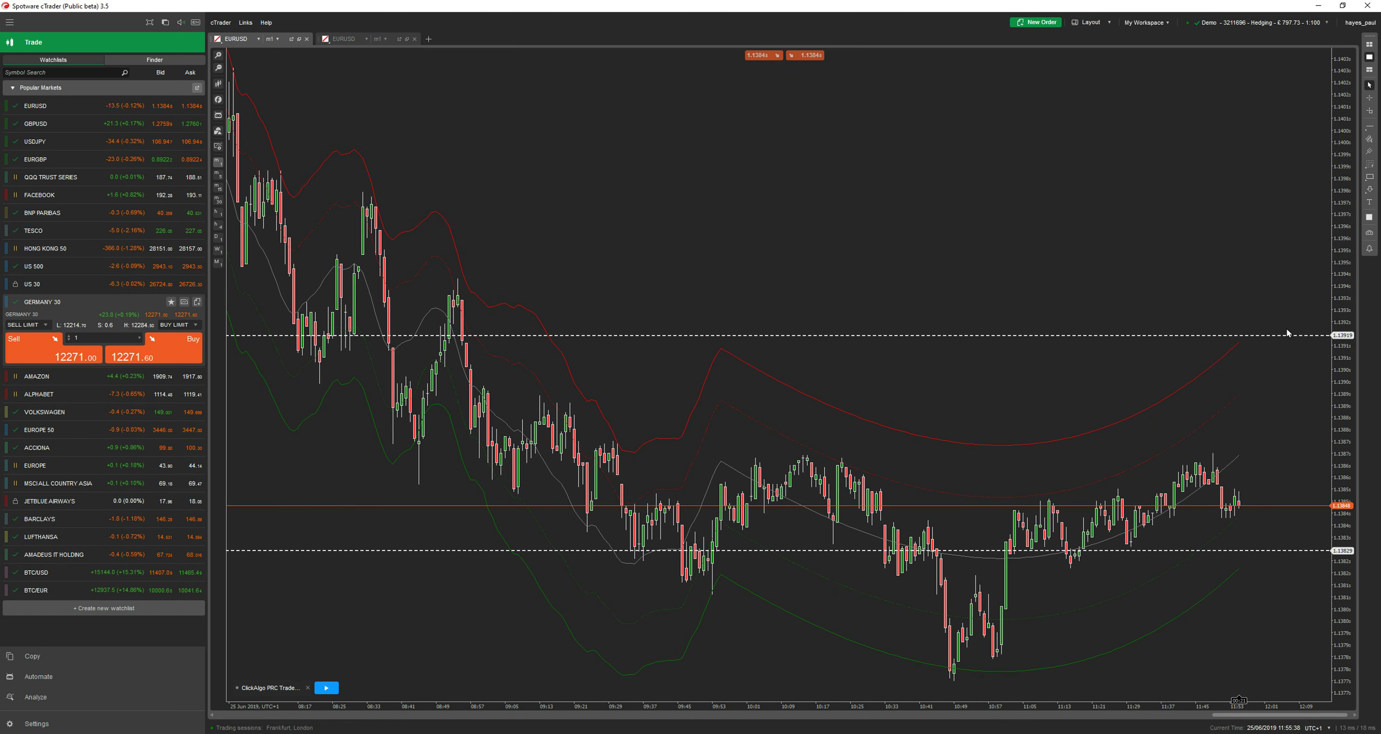
drag(1283, 334, 1219, 550)
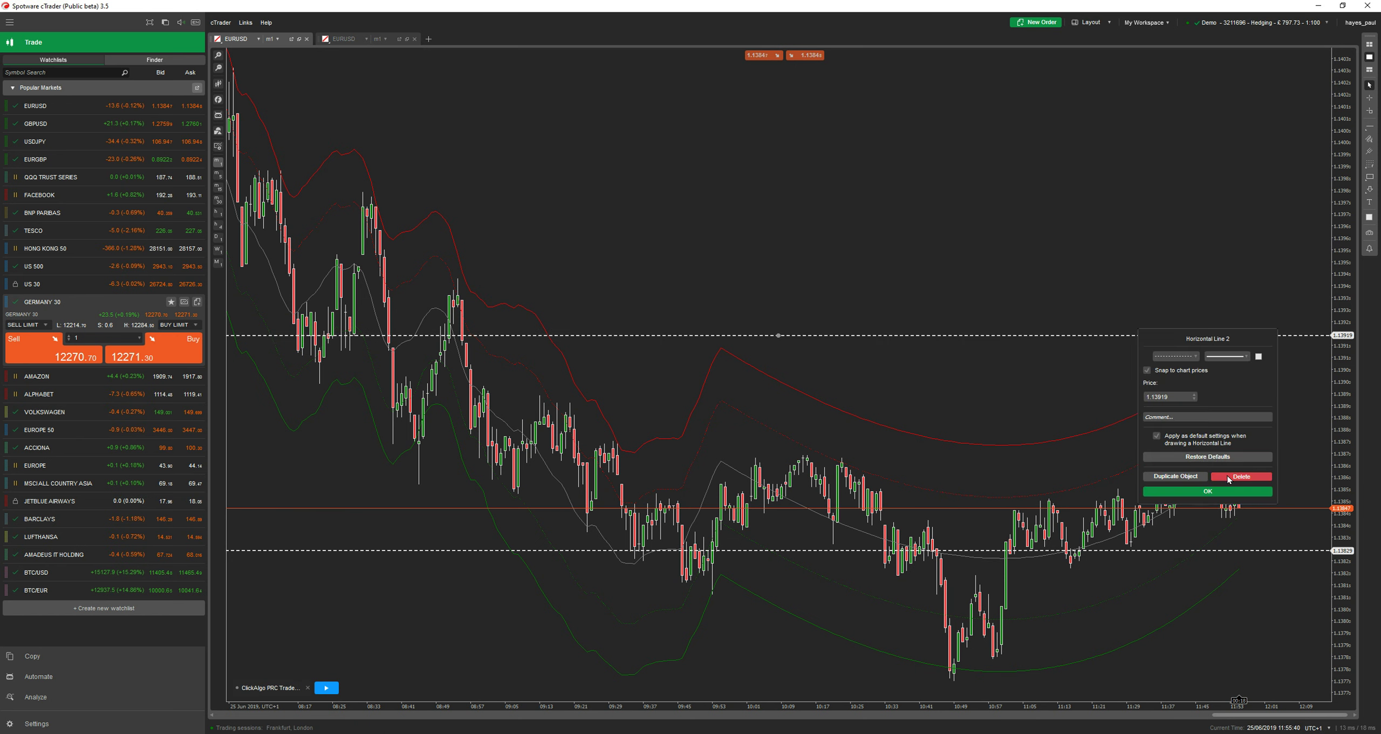
click(1219, 549)
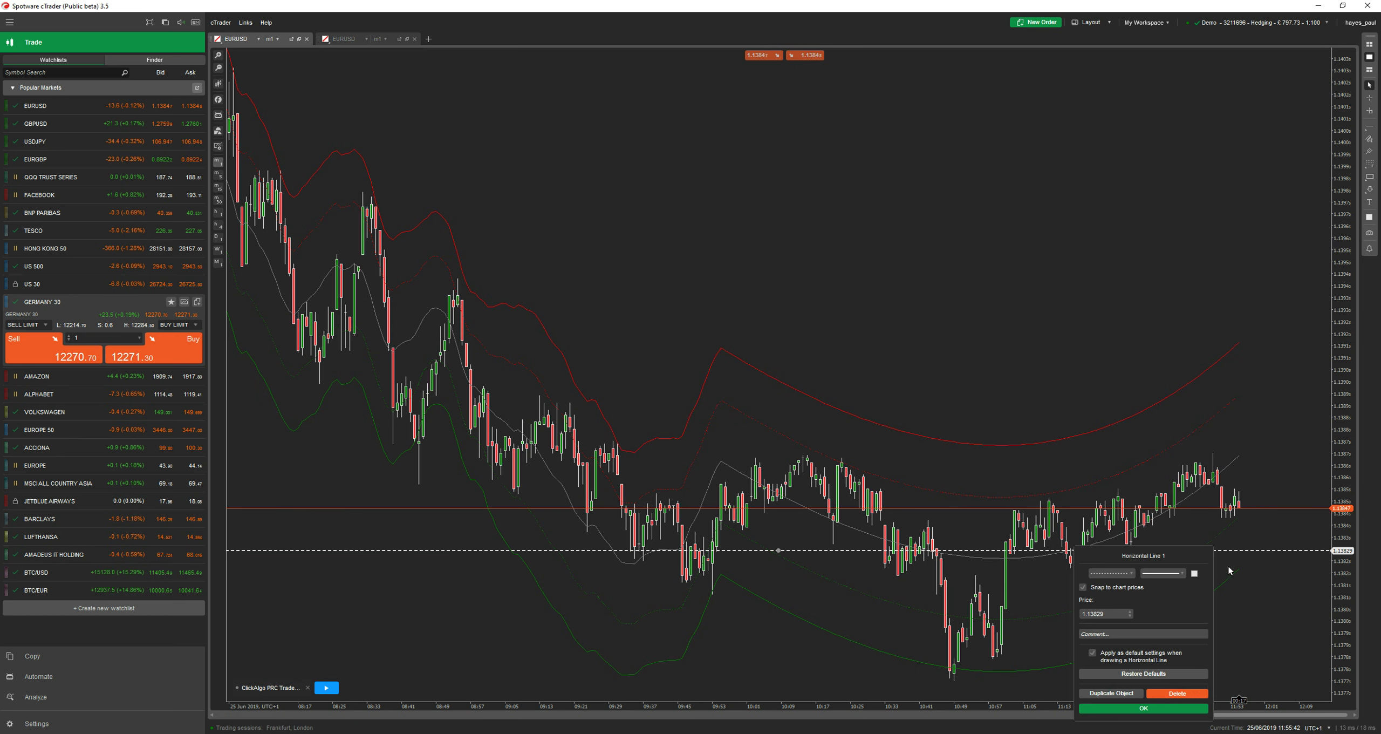
click(1192, 694)
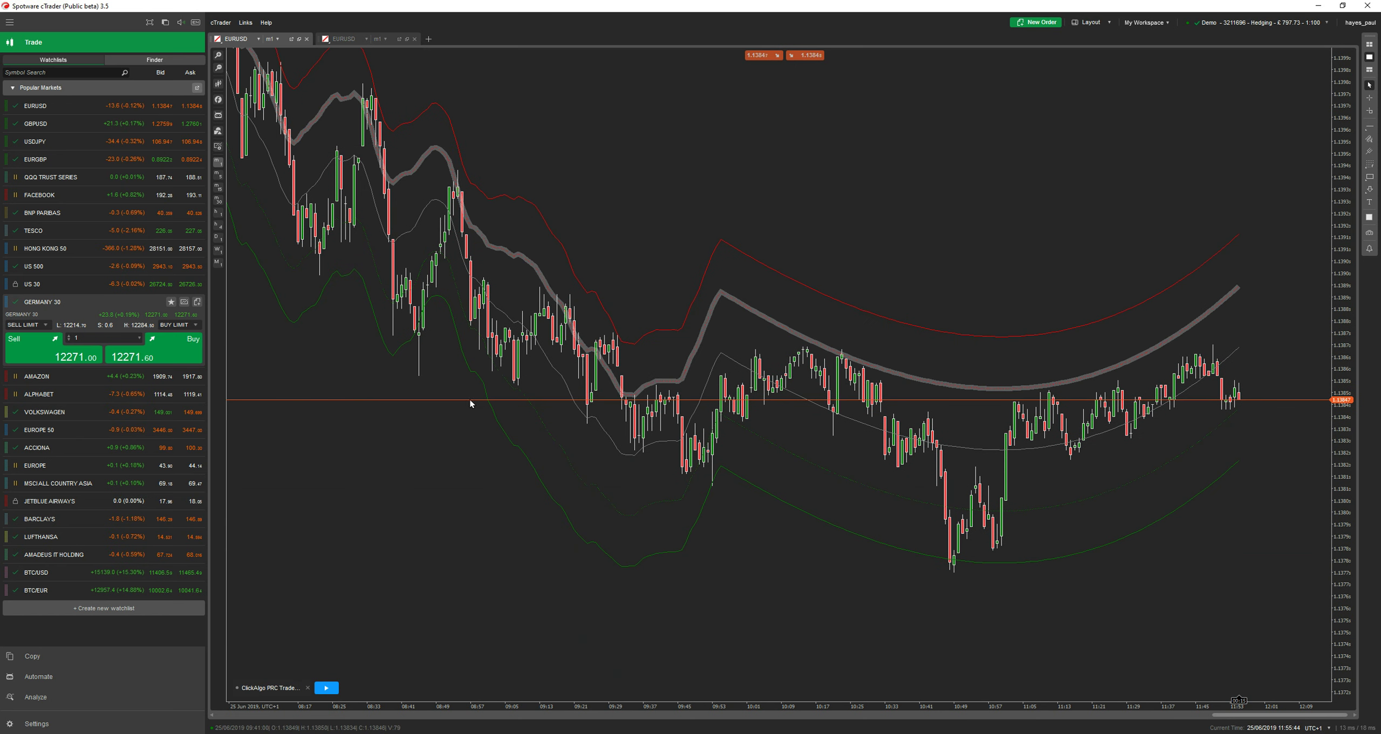
- Set the cBot's Open Position Target to Inner and its Take Profit Target to Middle, and apply the parameters
double_click(279, 688)
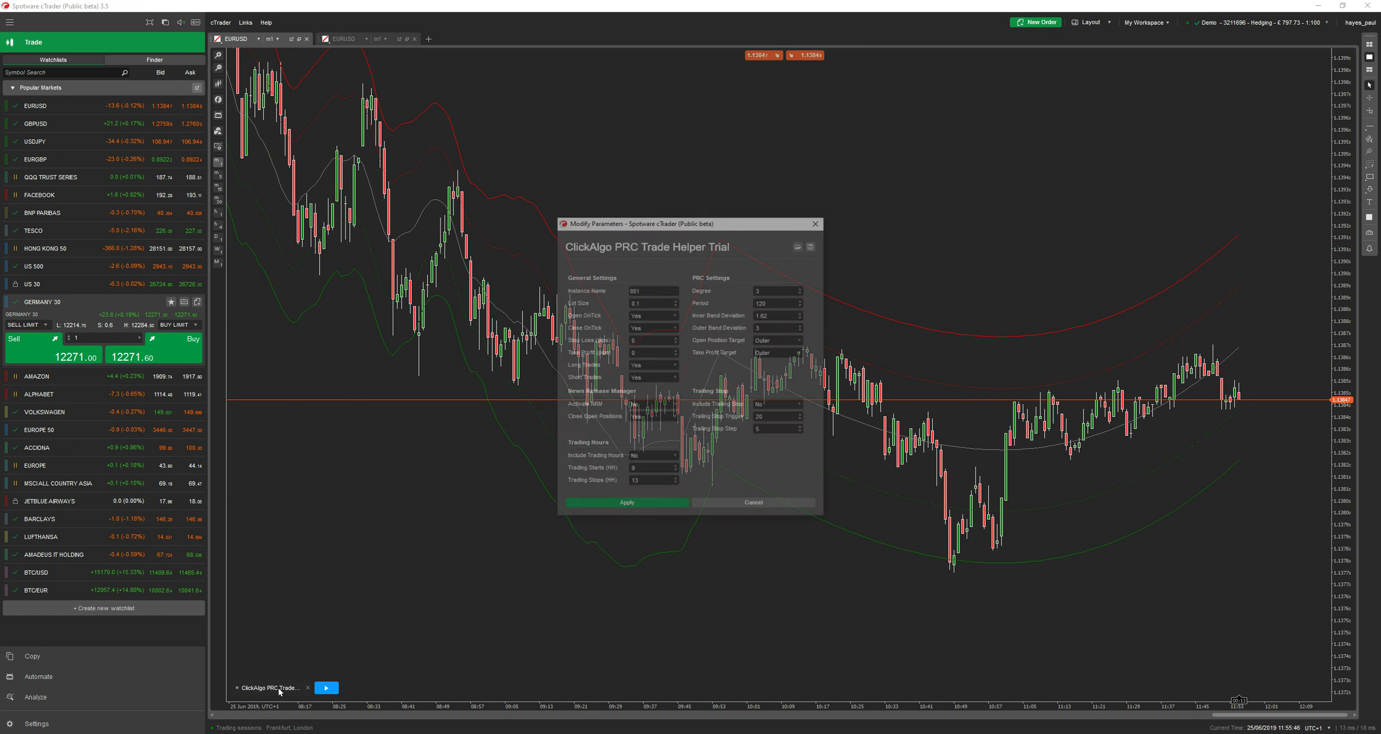
click(778, 352)
click(773, 365)
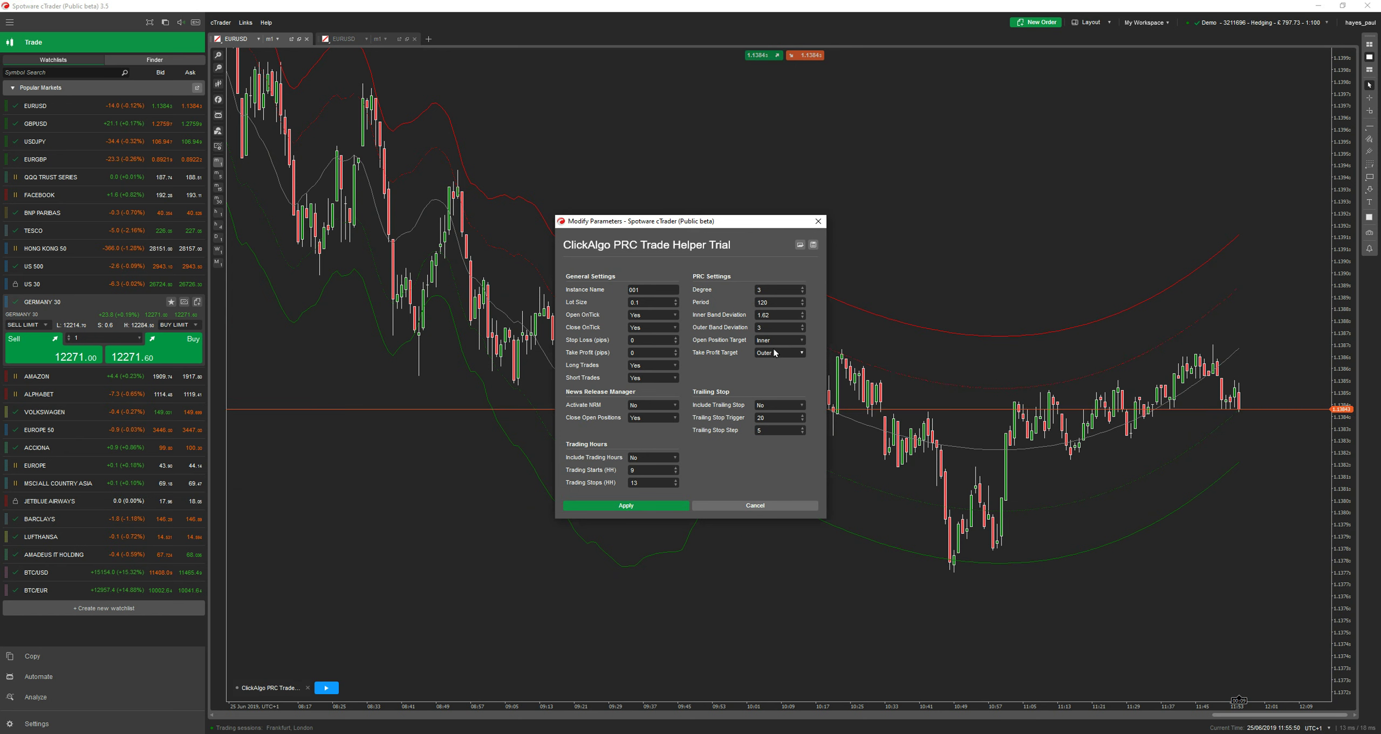
click(777, 353)
click(777, 378)
click(635, 505)
- Start the cBot on the EURUSD chart, continue past the trial licence notice, and examine its entry level markers
click(326, 687)
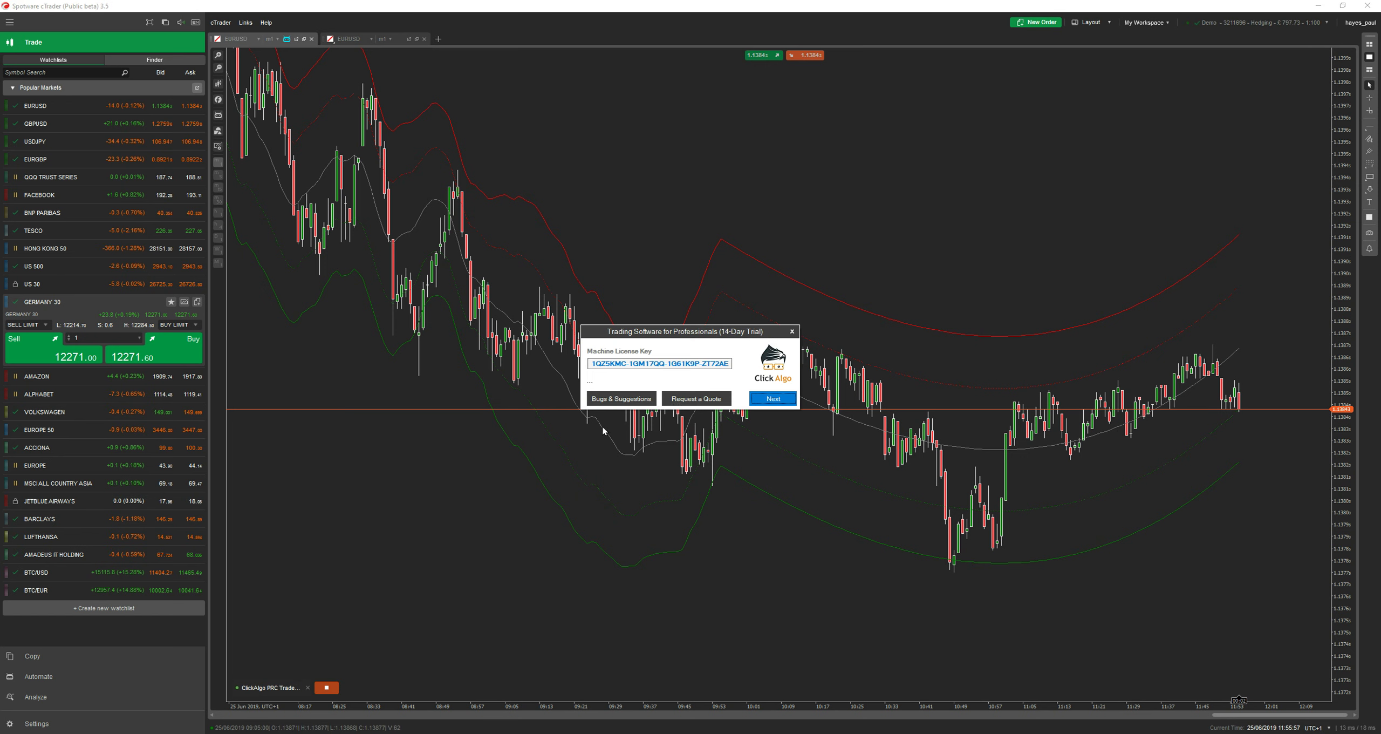
click(772, 398)
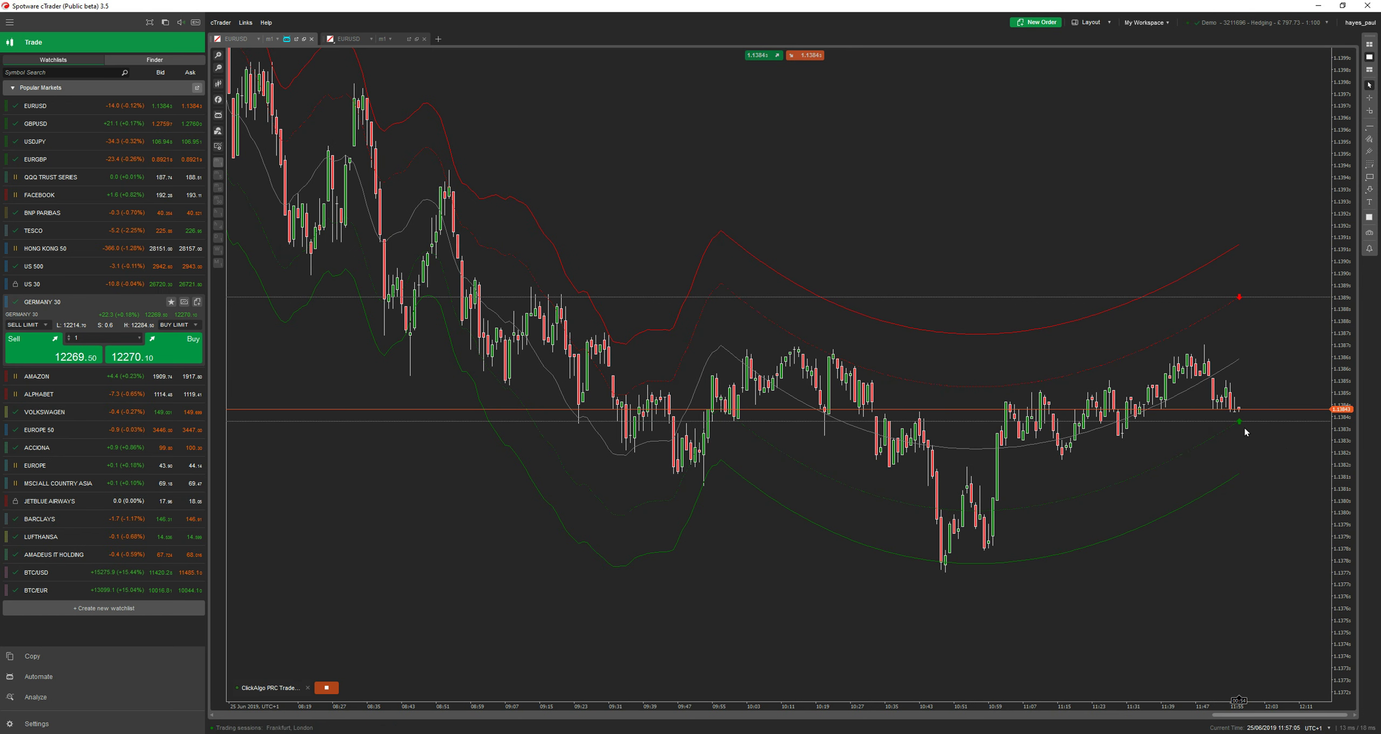
mouse_move(1237, 427)
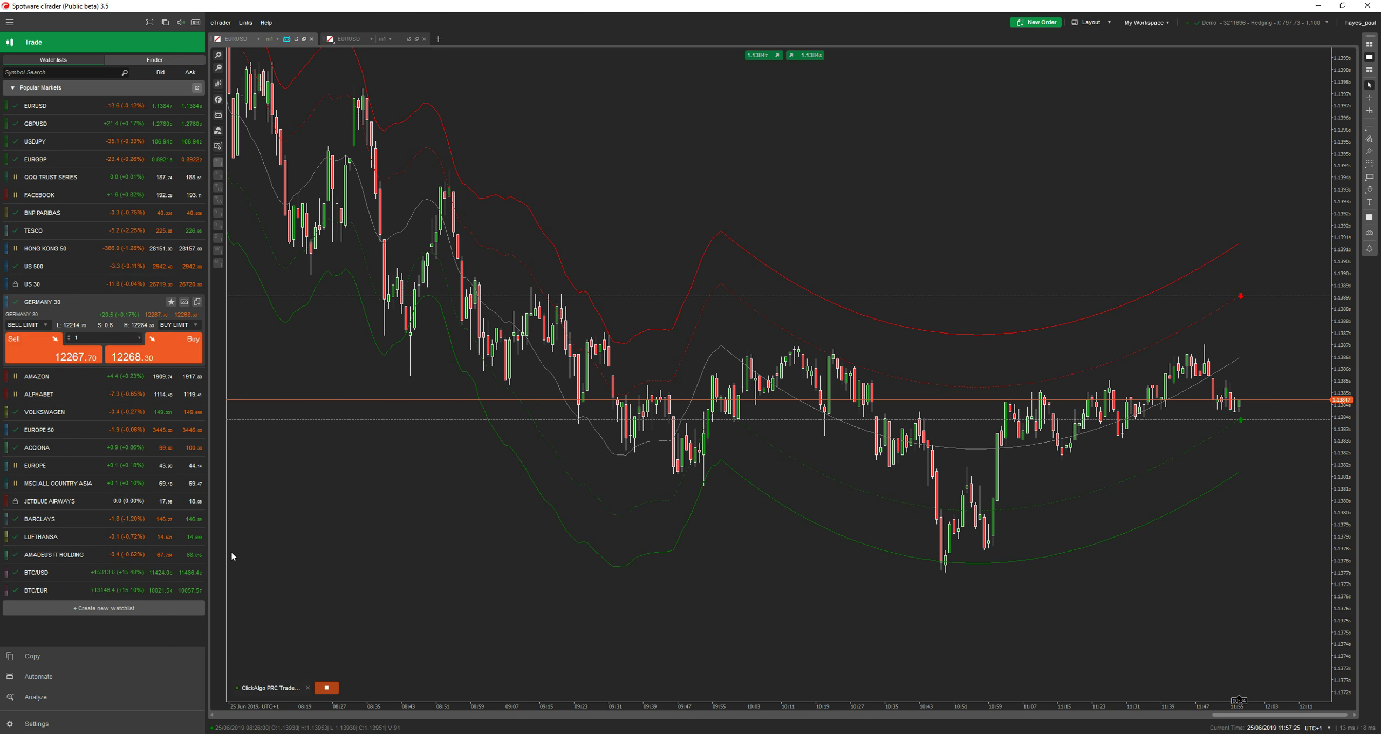
- Review the running cBot's parameters without changing them and stop the cBot
click(273, 686)
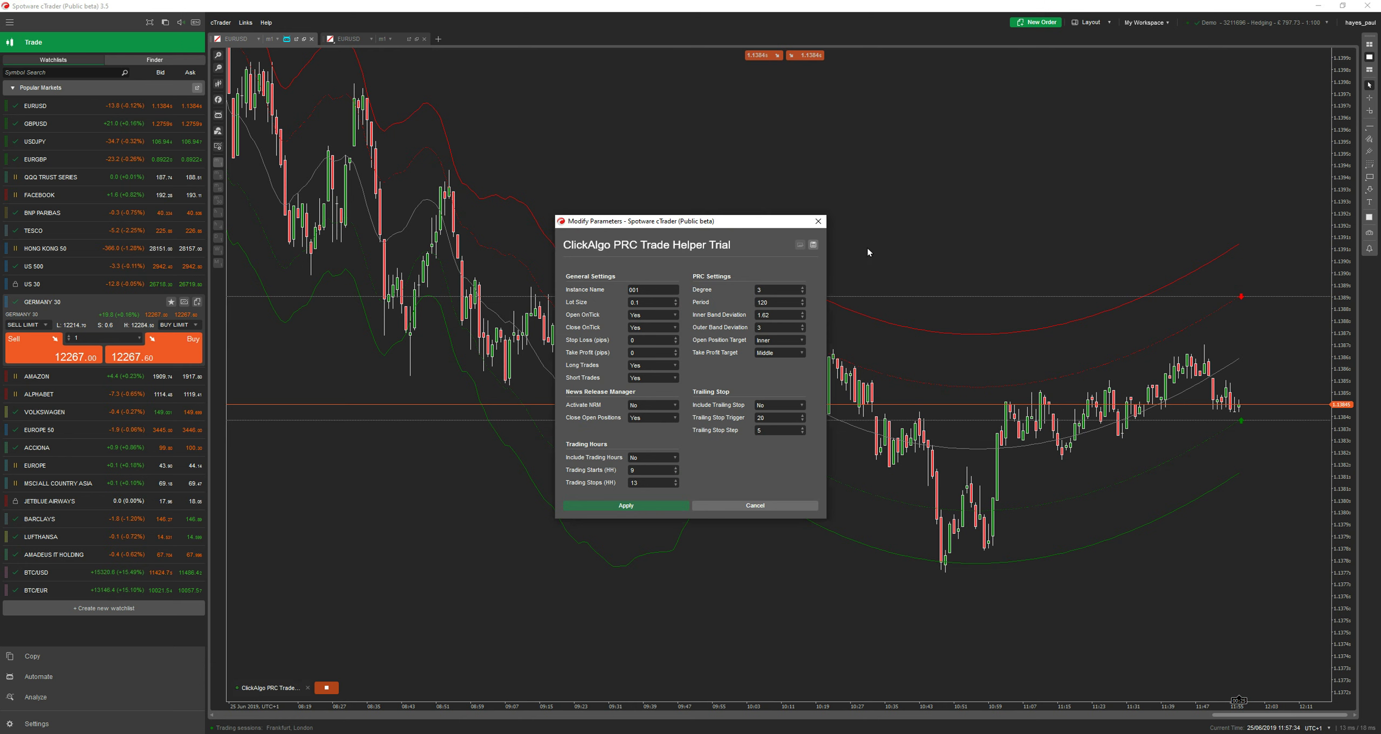
click(818, 221)
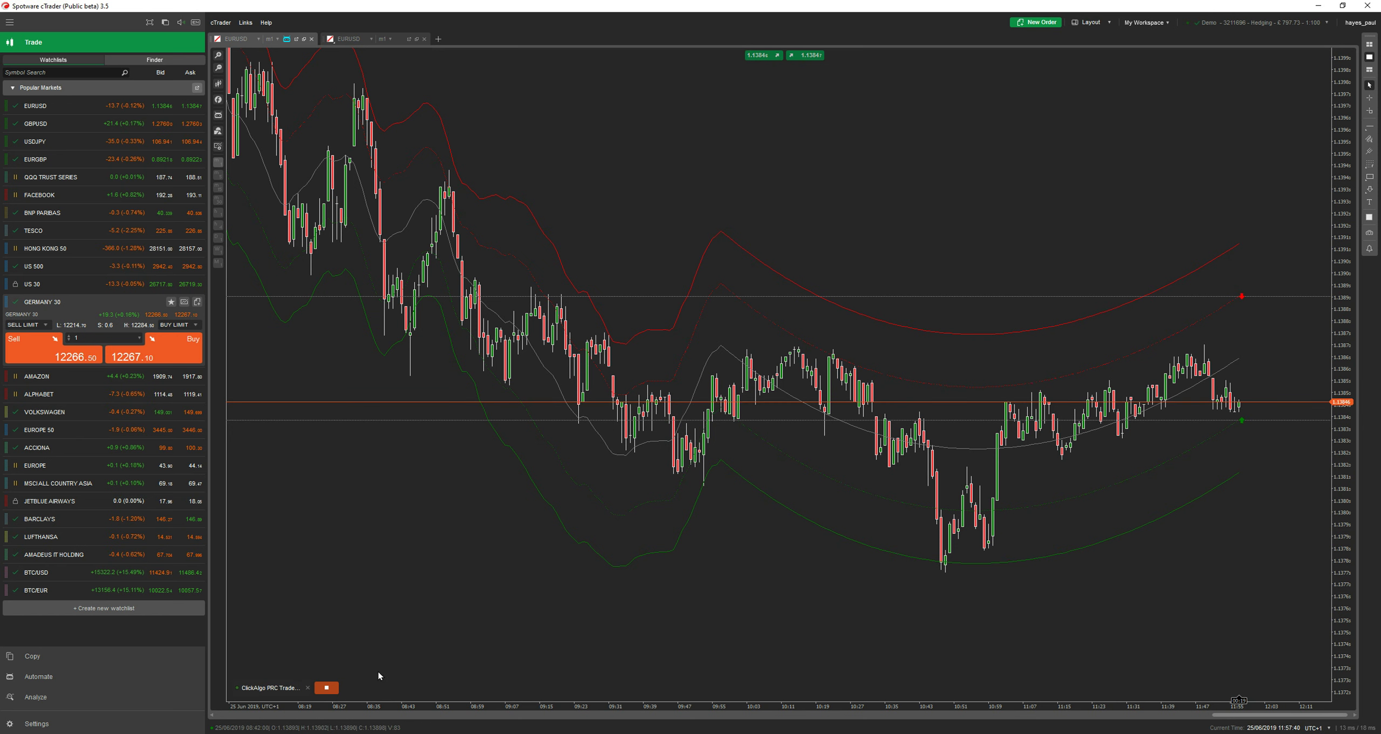
click(327, 688)
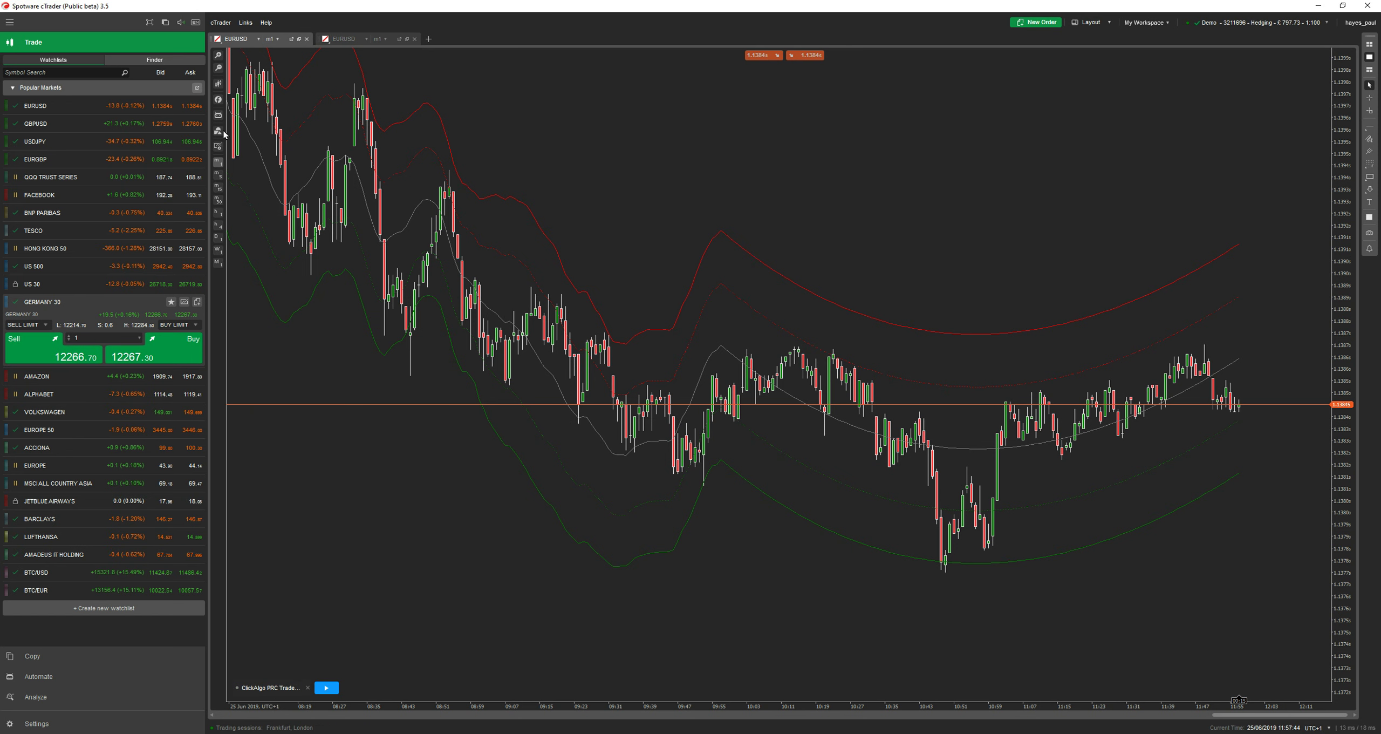
- Switch the EURUSD chart through the m5, m15, m30 and h1 timeframes to the daily D1 timeframe
click(218, 174)
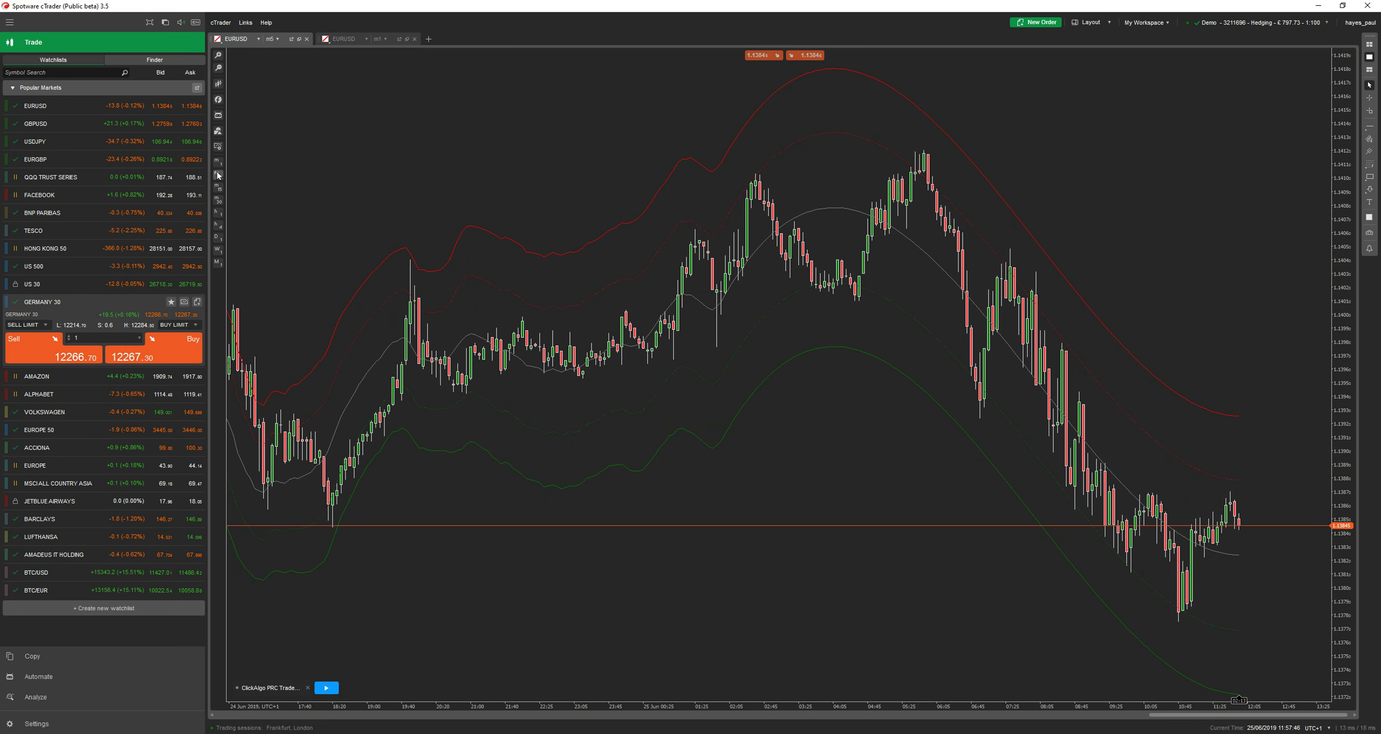
click(219, 189)
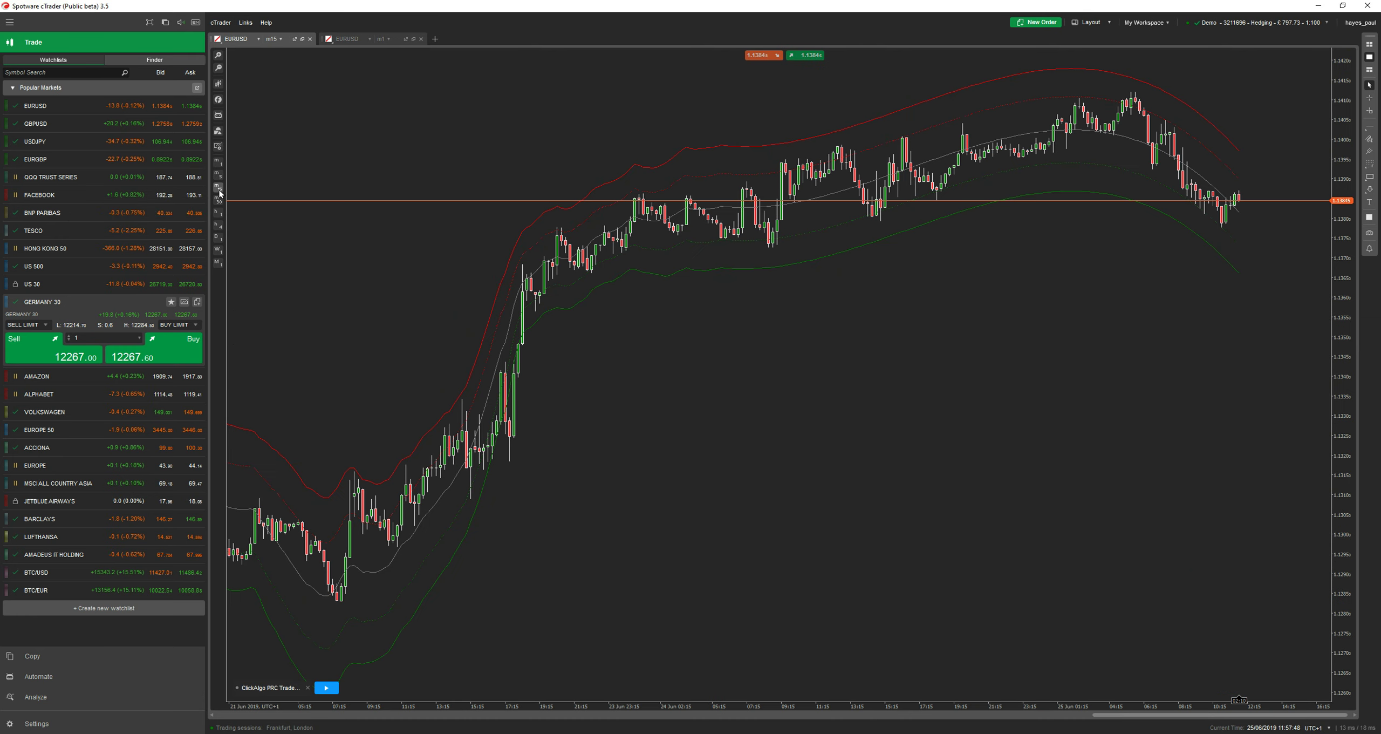
click(218, 200)
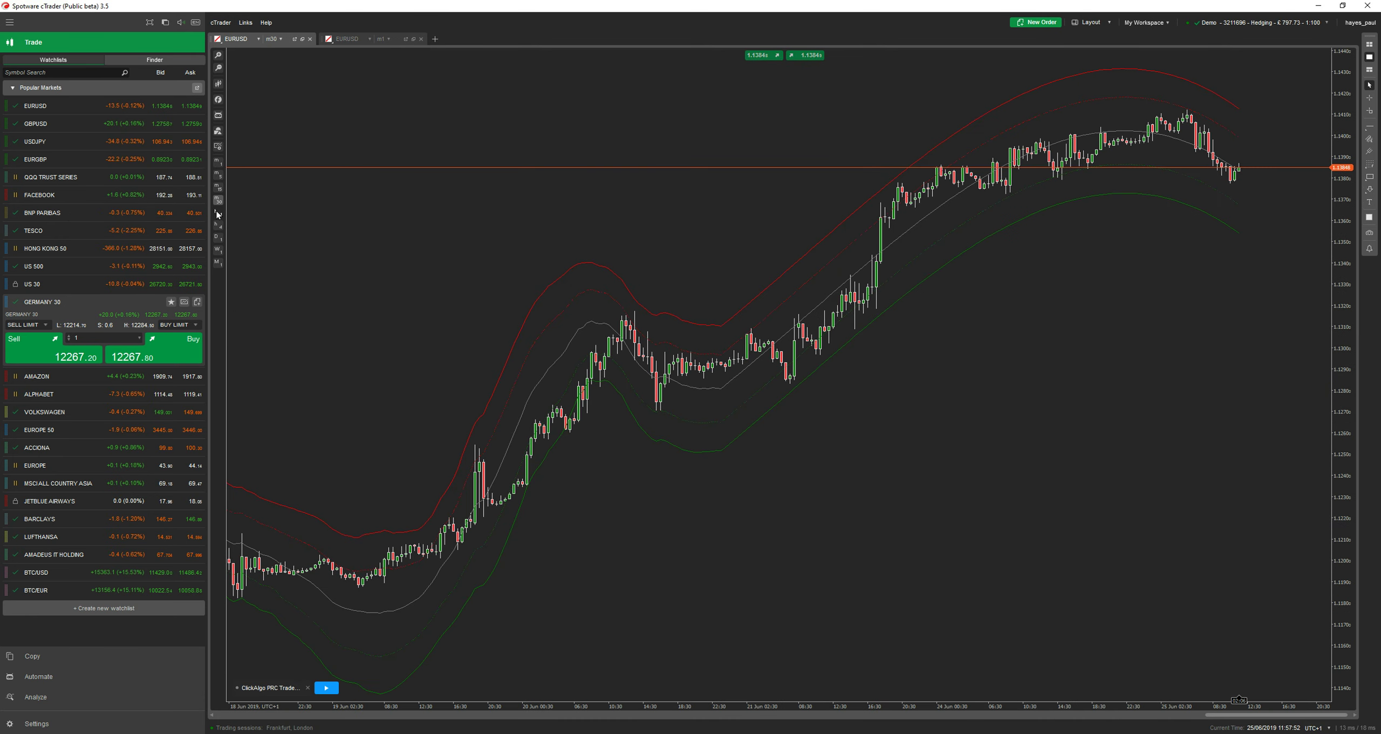
click(217, 214)
click(217, 238)
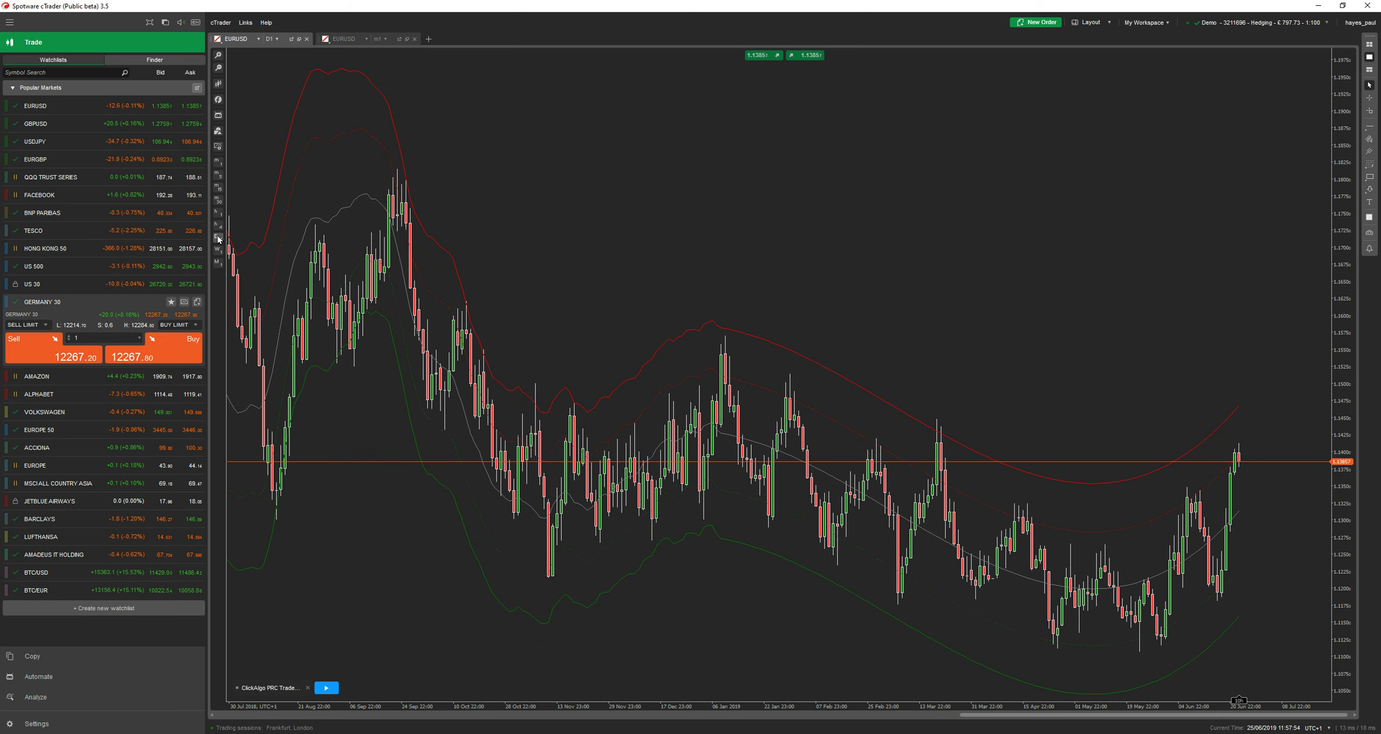
drag(826, 169, 783, 89)
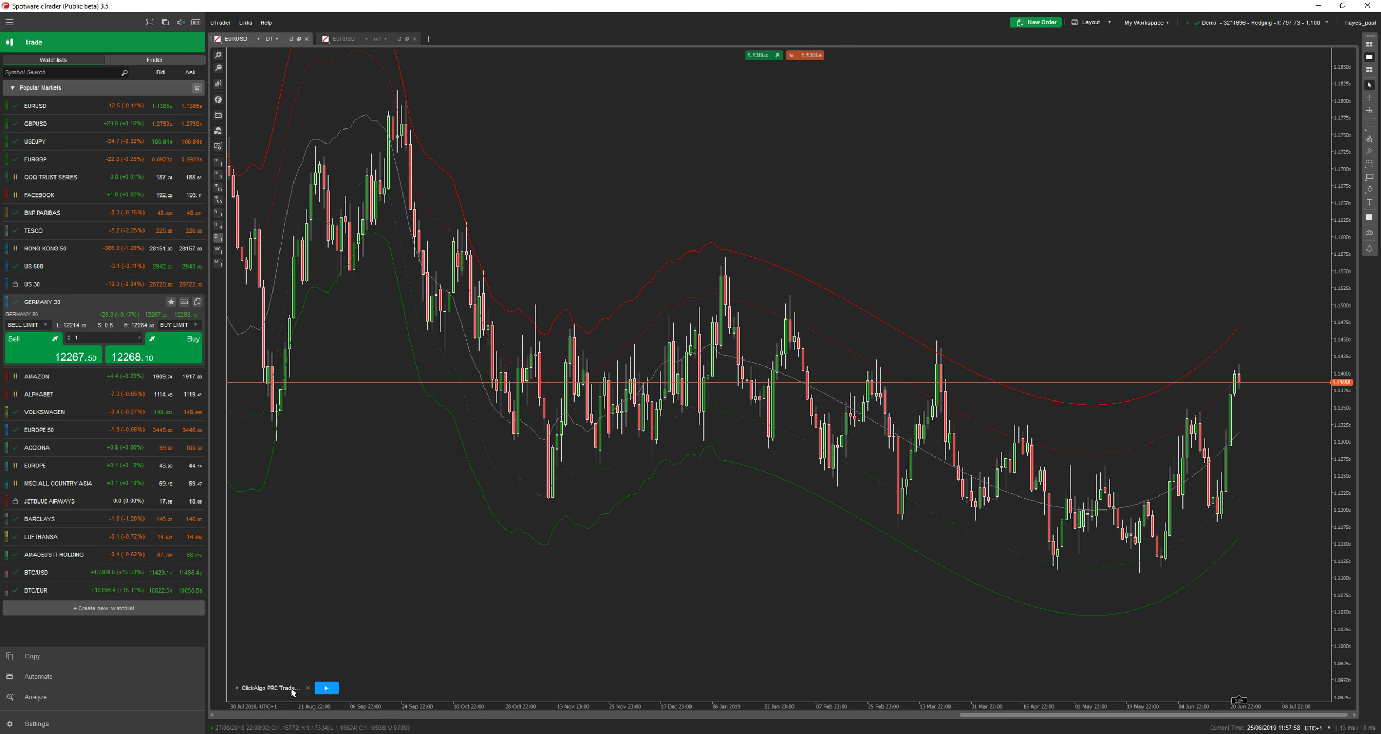
- Set the cBot's Open Position Target to Outer and apply the parameters
click(270, 687)
click(777, 353)
click(776, 355)
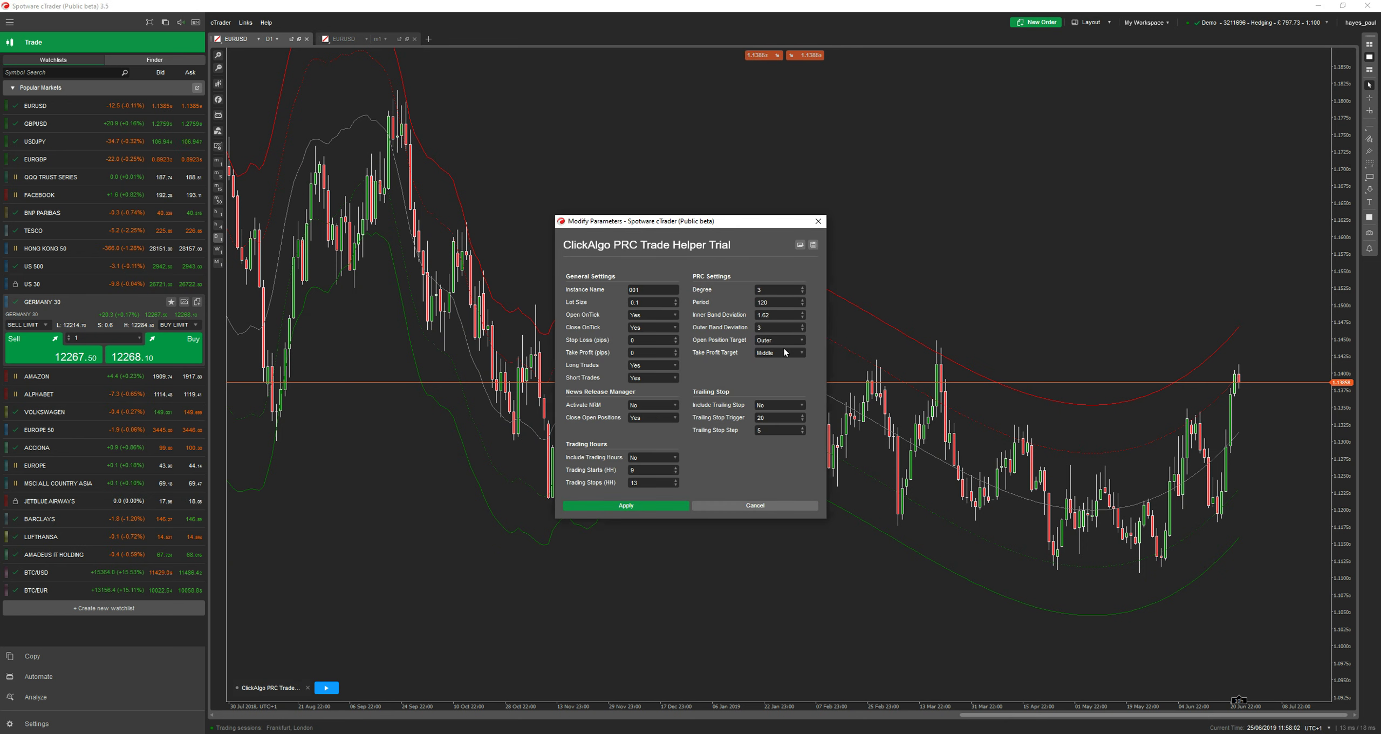
click(649, 506)
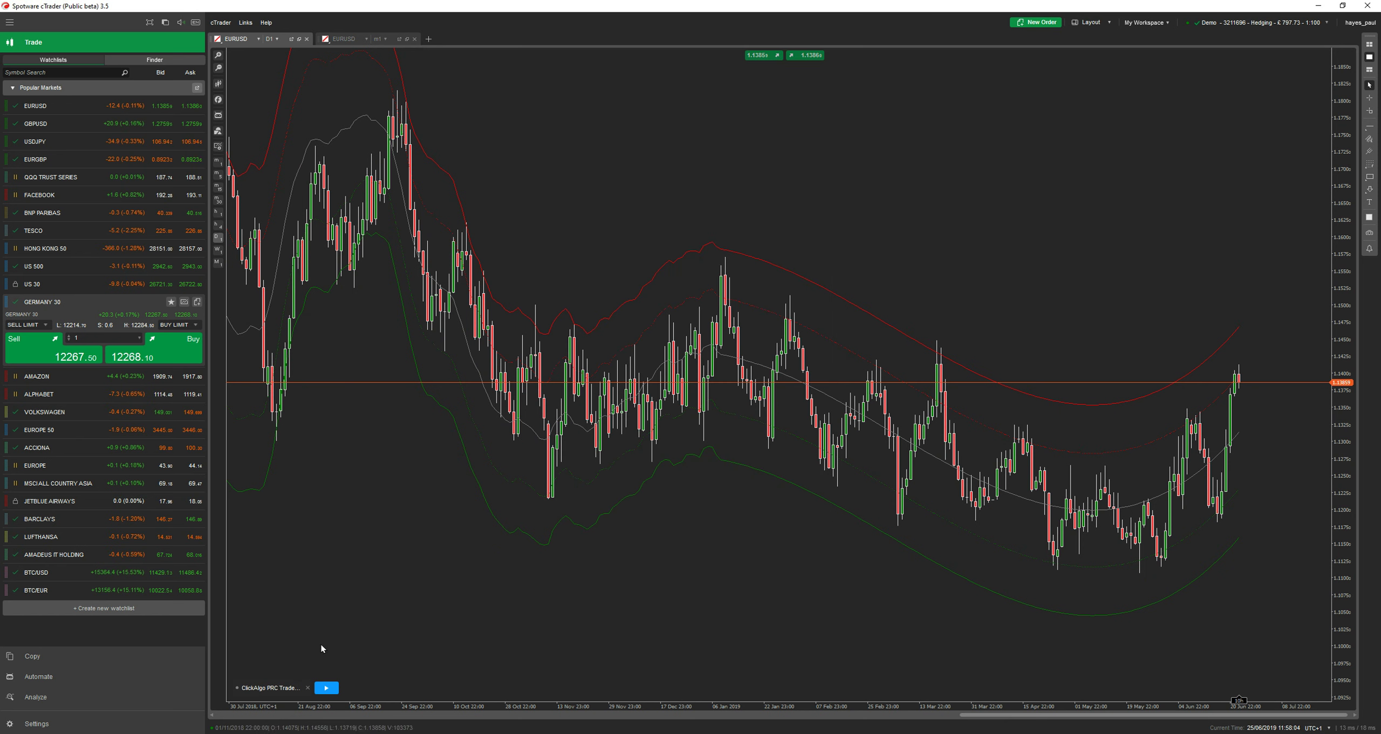
- Run the cBot on the daily chart past its trial licence notice to show the outer band entry levels, and stop it
click(327, 688)
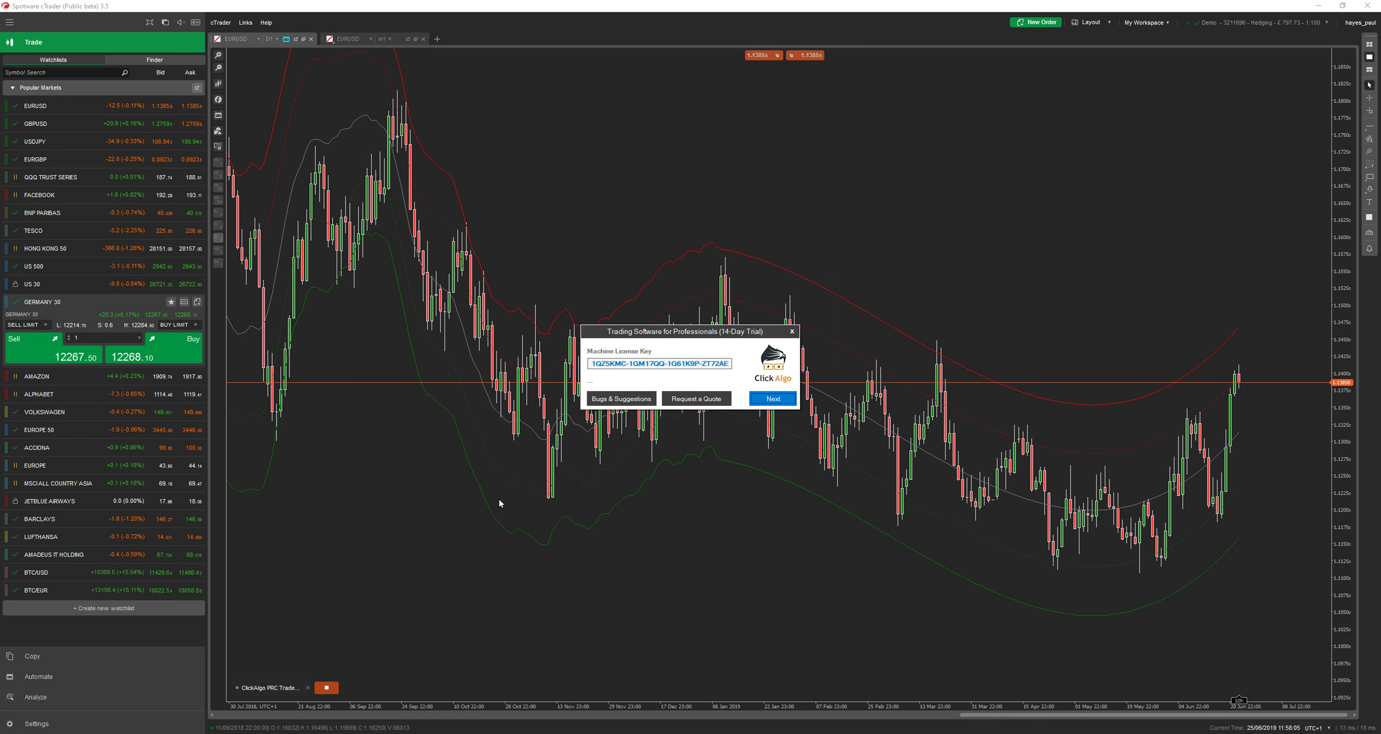
click(763, 400)
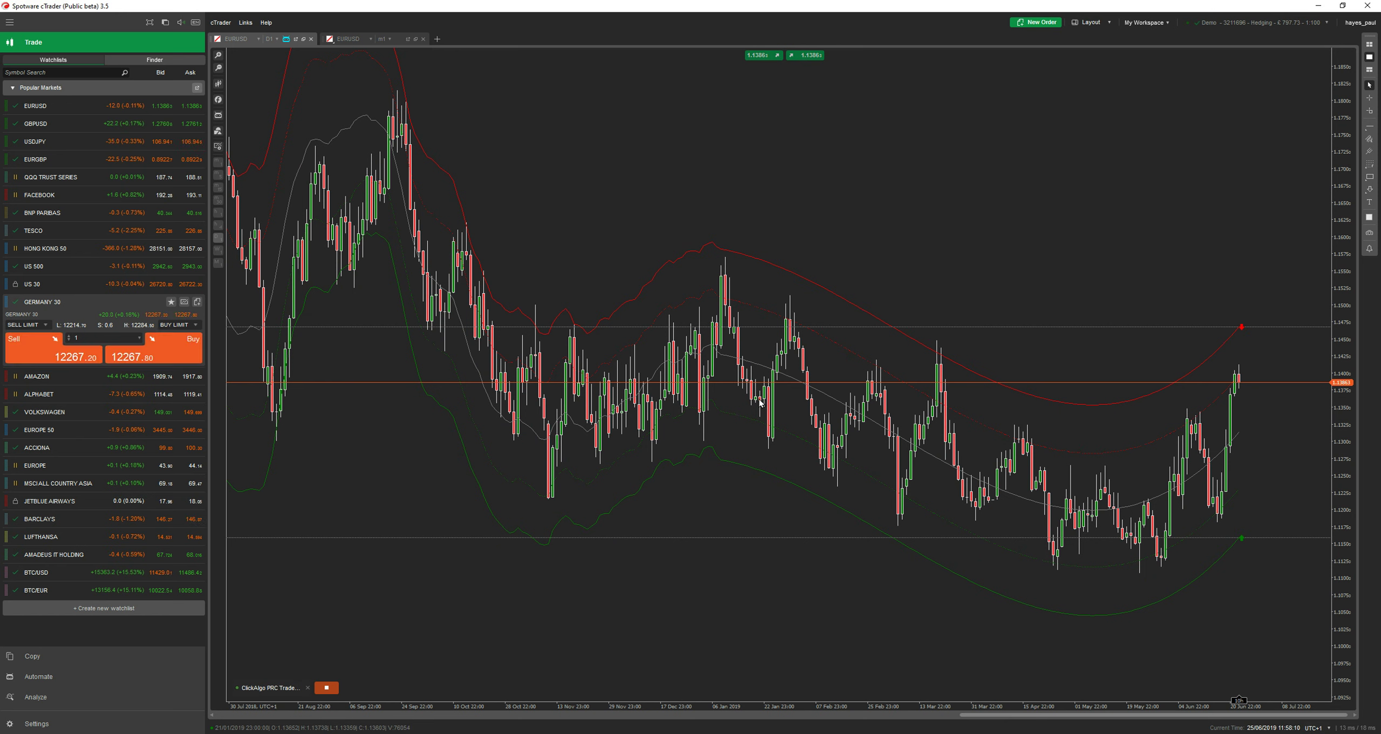
click(327, 687)
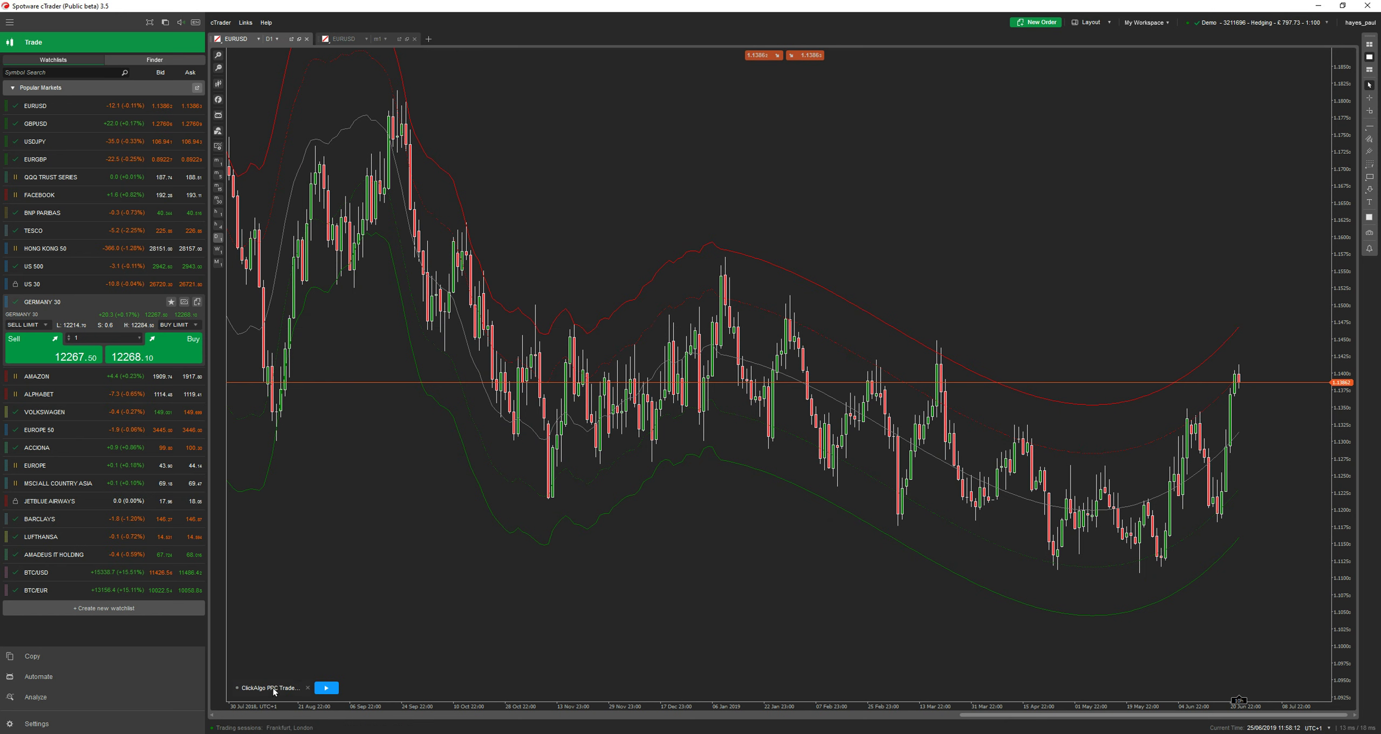
- Set both the Open Position Target and the Take Profit Target of the PRC Trade Helper cBot to Inner and apply the parameters
click(270, 688)
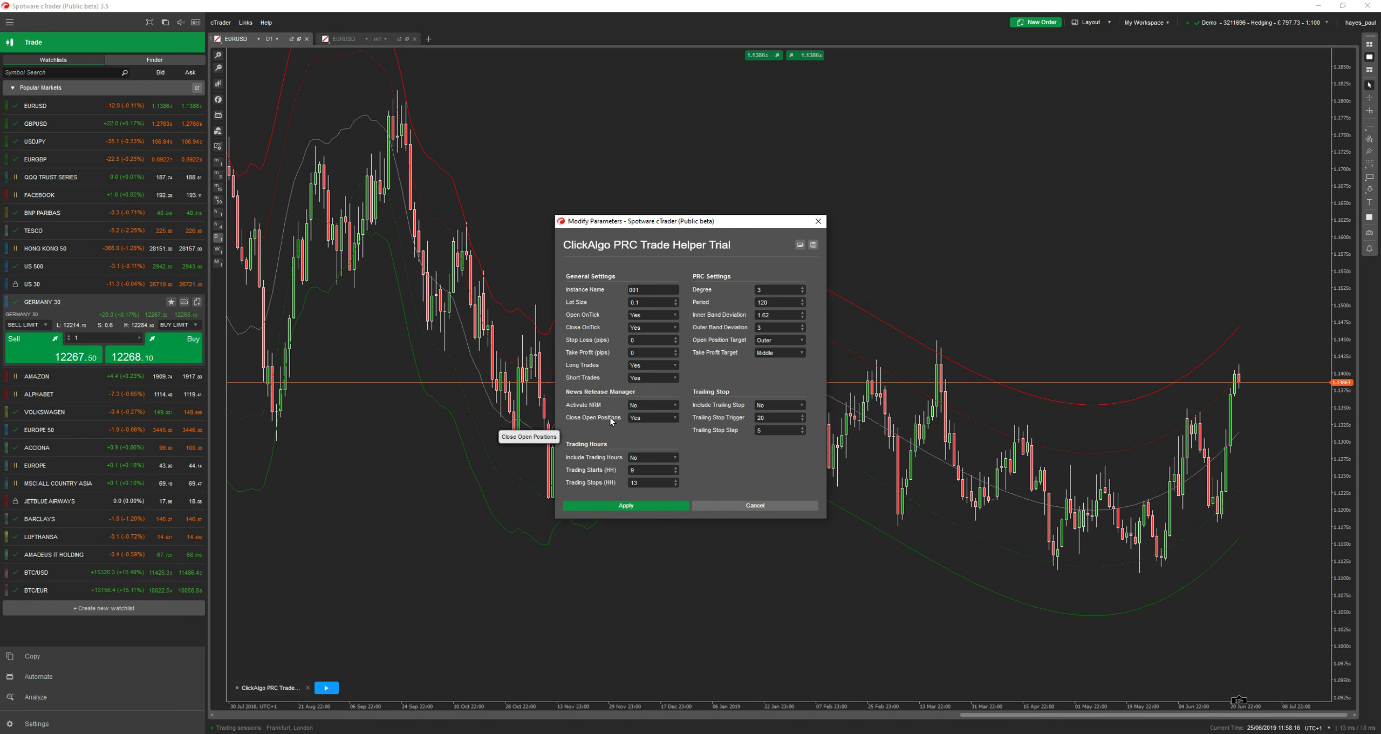
click(779, 339)
click(770, 365)
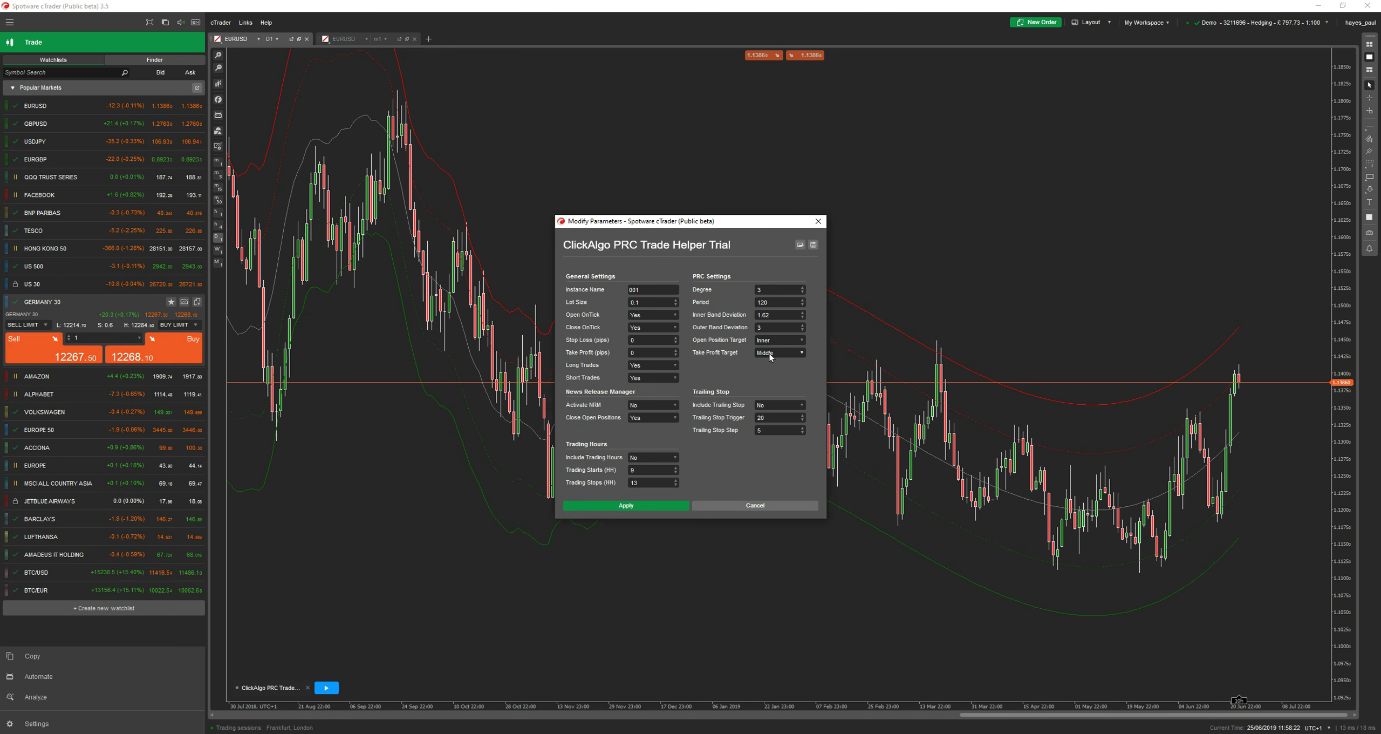
click(771, 353)
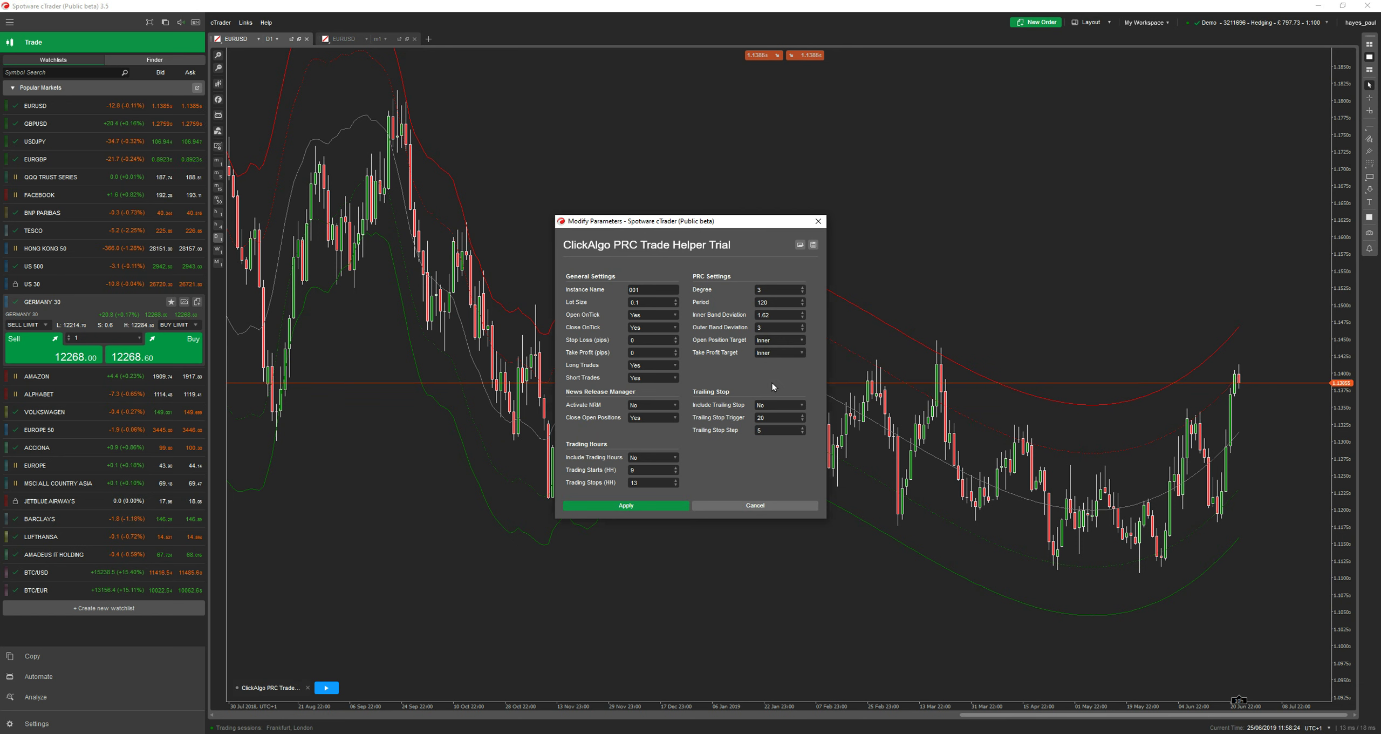
click(776, 388)
click(639, 506)
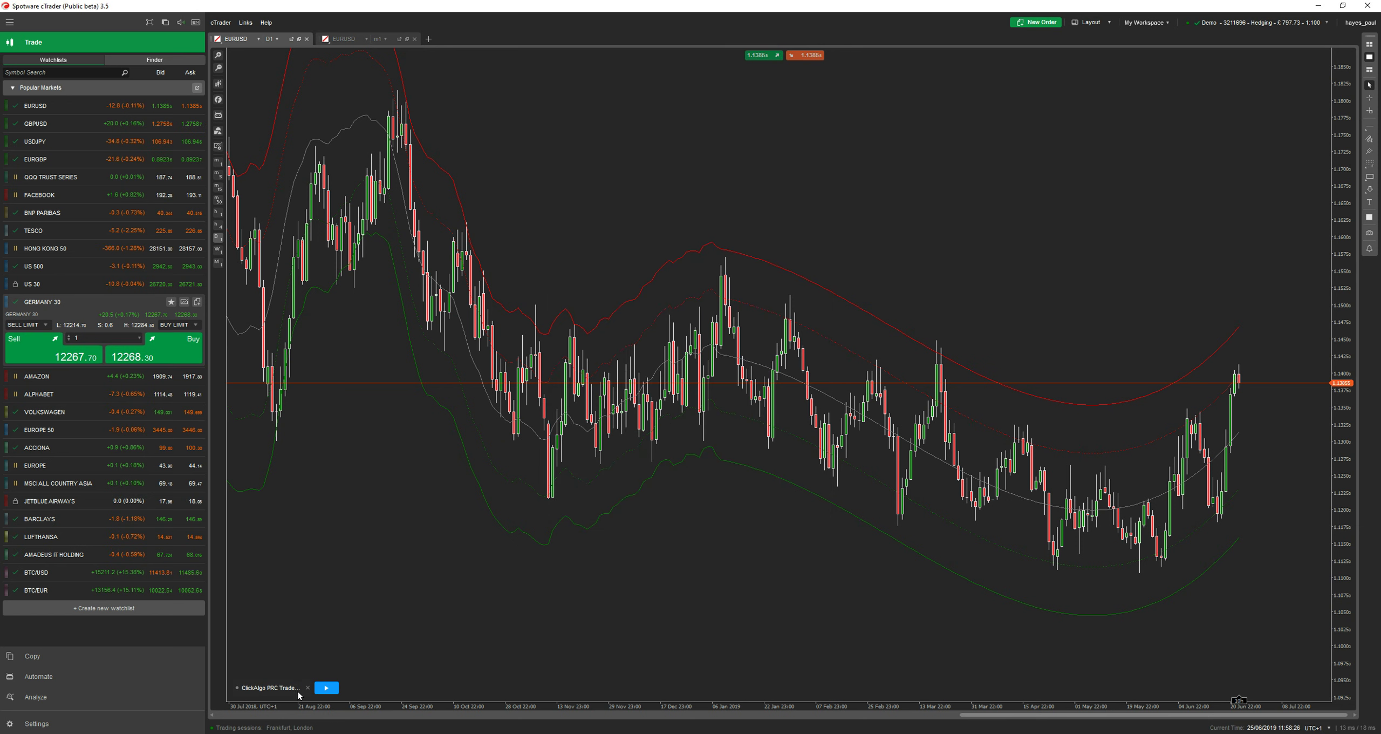
- Run the cBot on the daily chart past its trial licence notice to show the inner band levels, and stop it
click(326, 687)
click(771, 398)
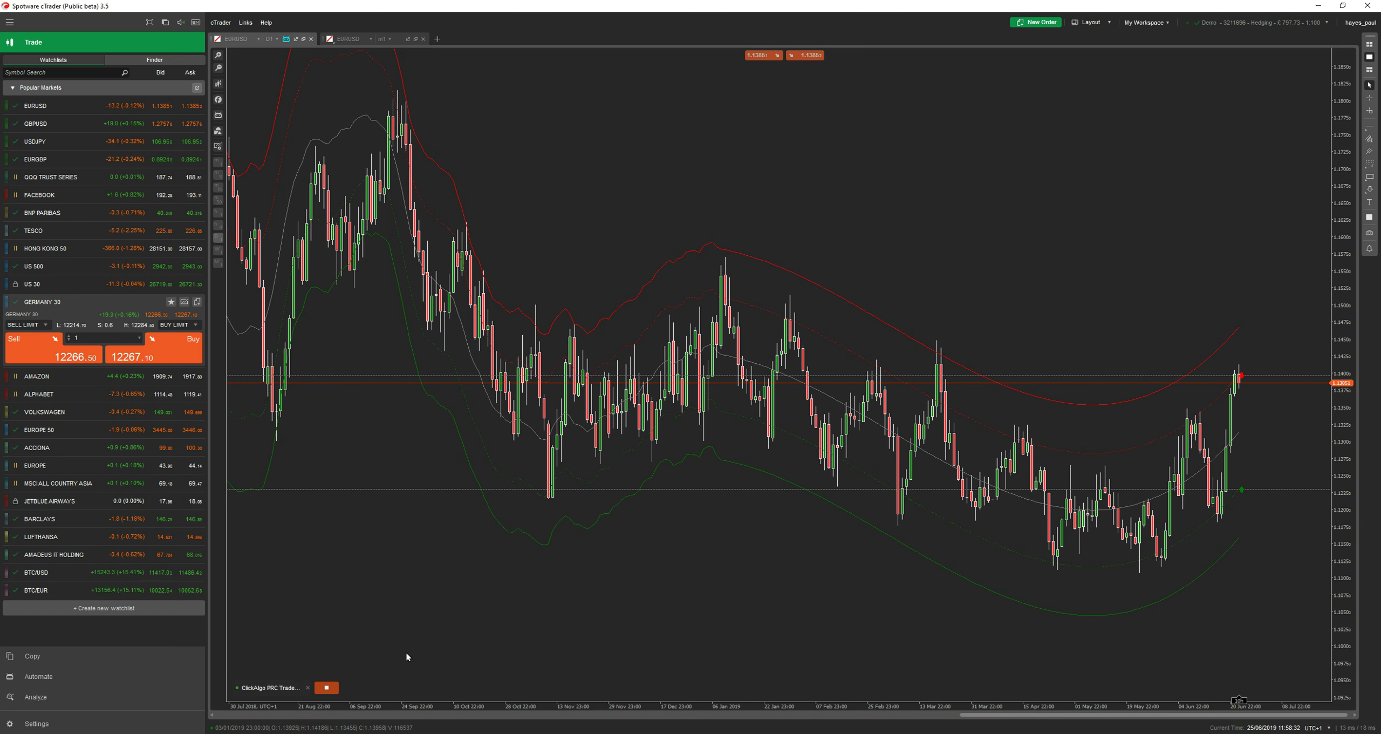
click(326, 687)
- Switch the EURUSD chart to the m1 timeframe and shift the price view upward
click(219, 145)
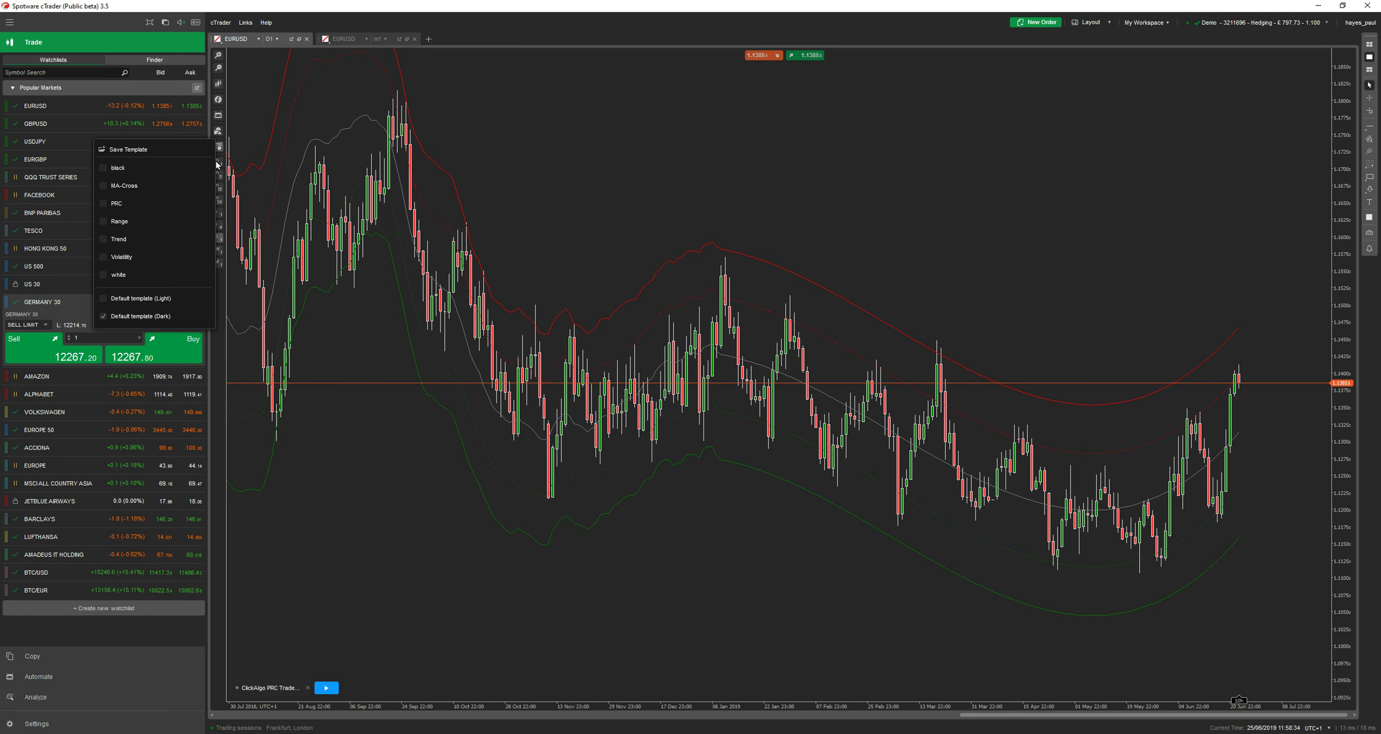
click(217, 163)
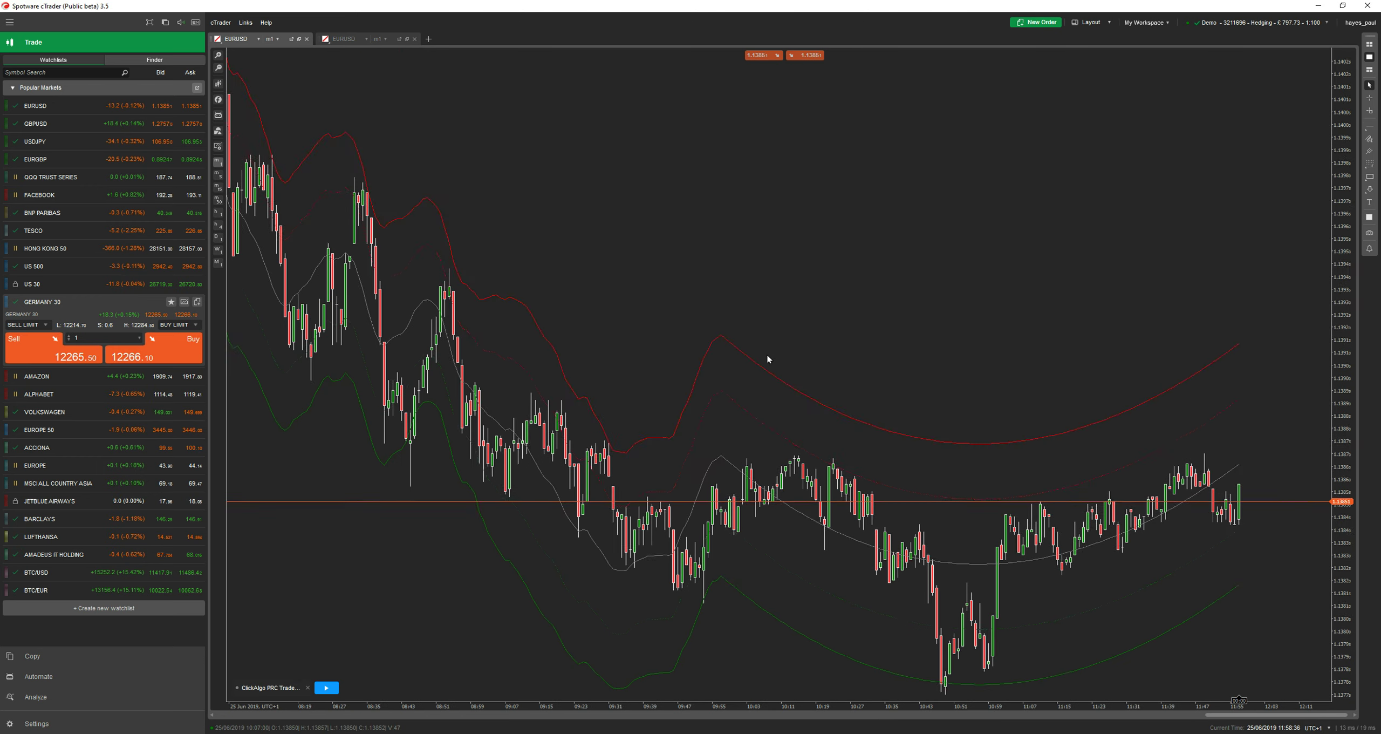
drag(834, 408, 837, 358)
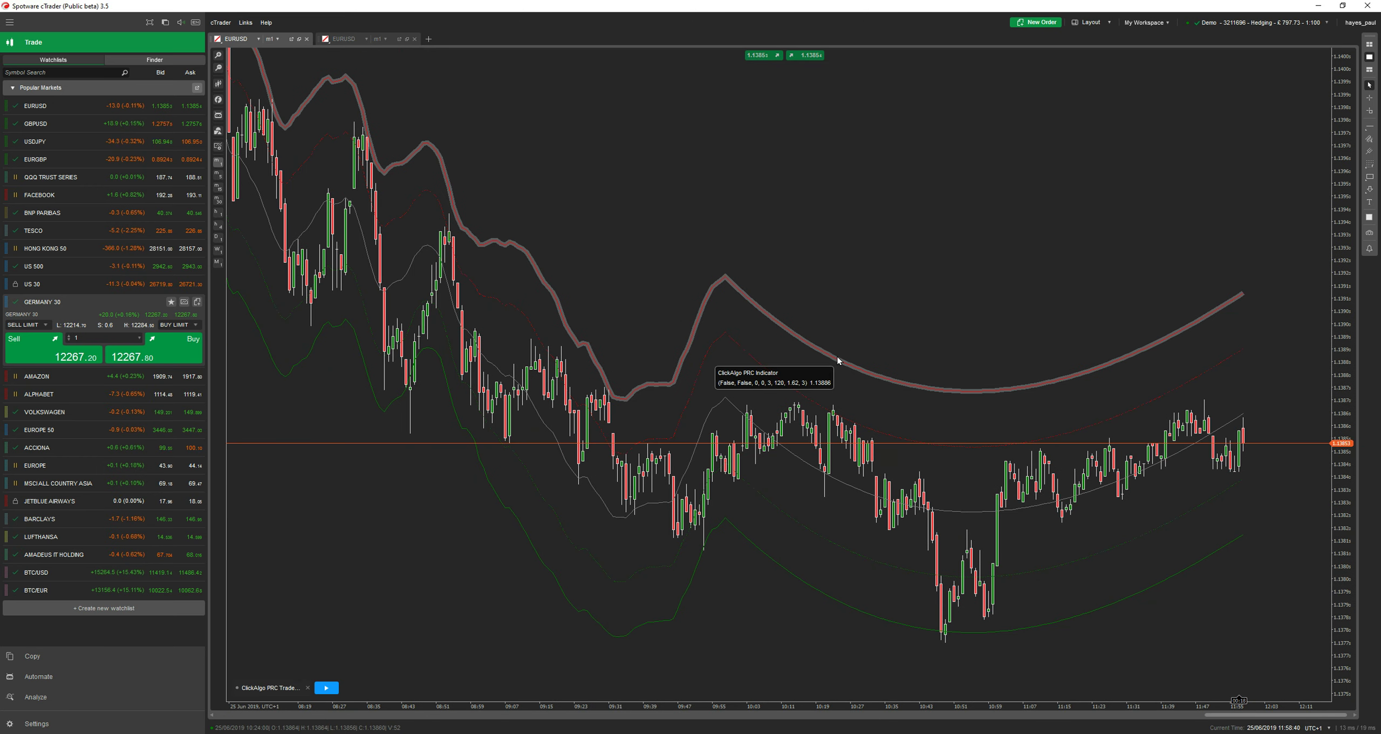
- Switch to the browser, look through the PRC Trade Helper settings page and open the How it Works? help page
key(alt+Tab)
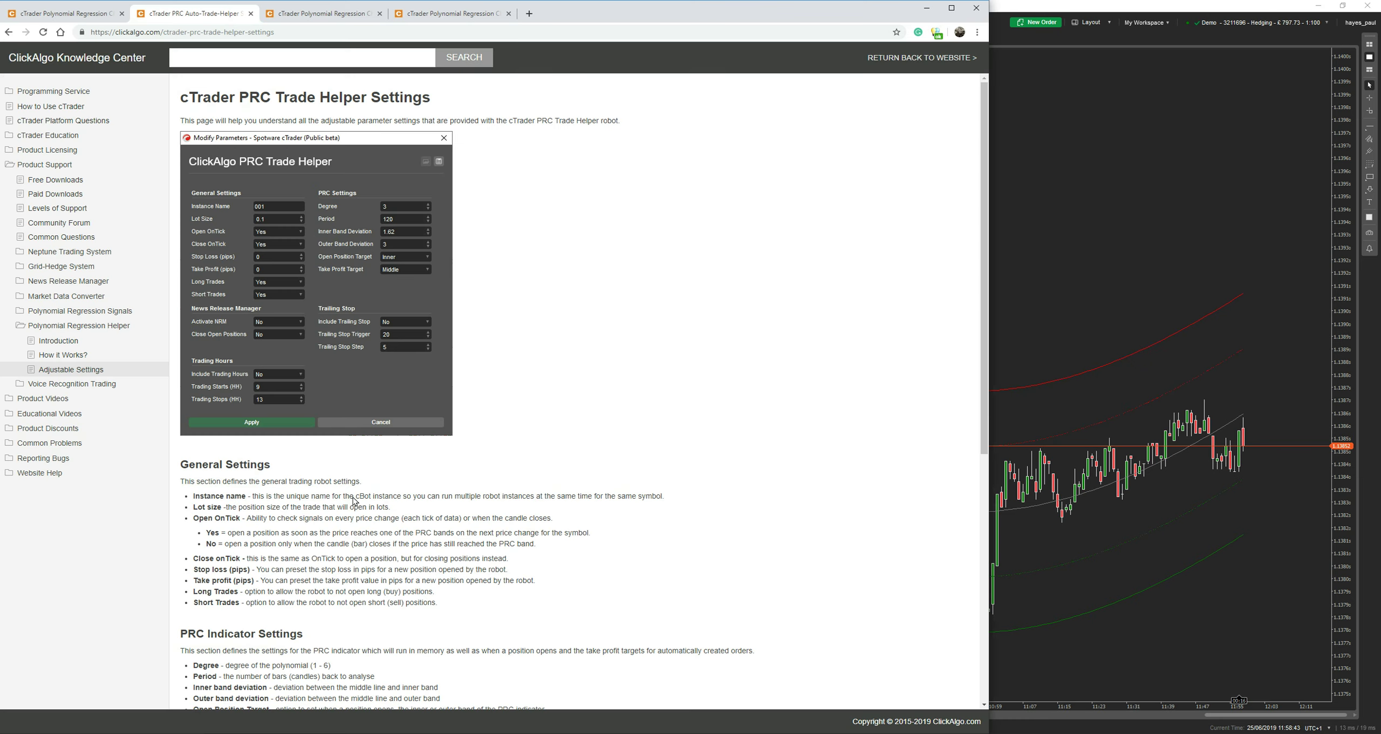
scroll(602, 388, down, 4)
scroll(602, 388, down, 2)
scroll(602, 388, up, 6)
click(75, 357)
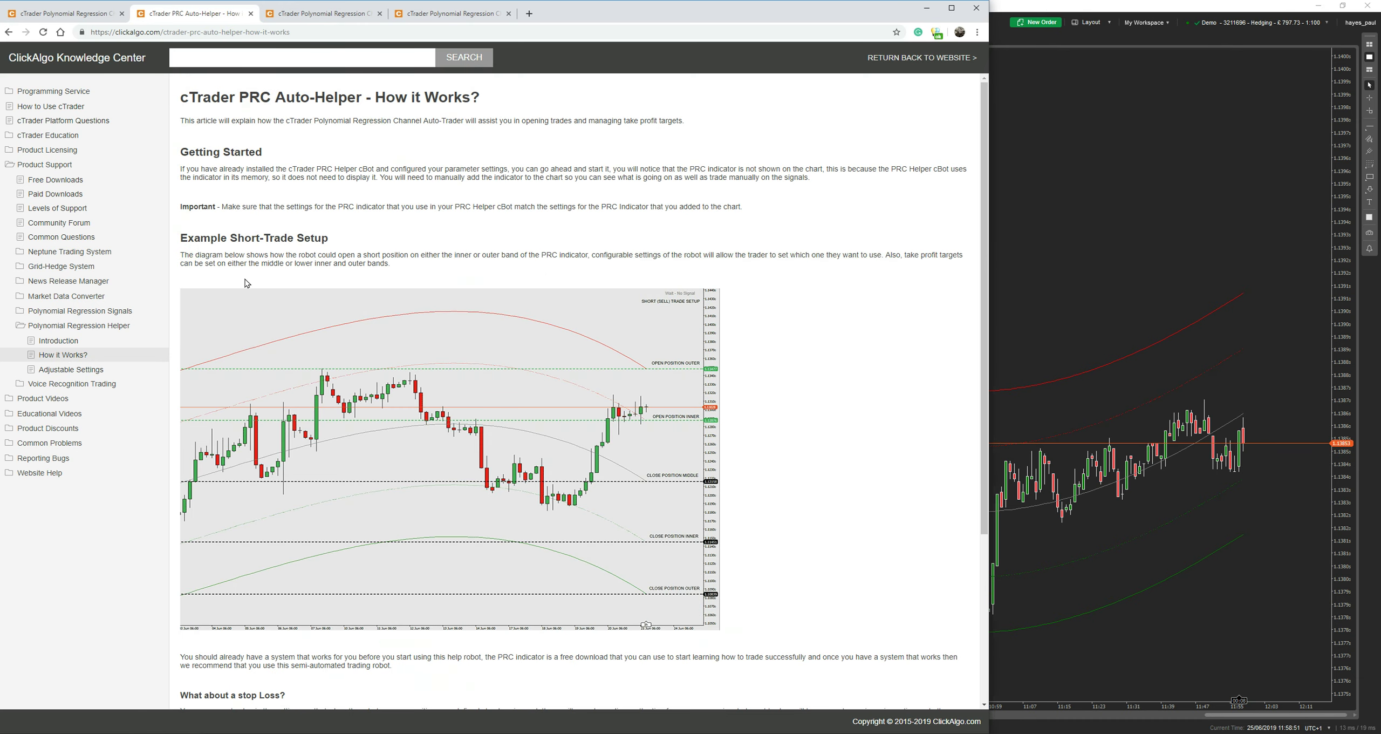
- Review the take profit, news management and regression sections of the Polynomial Regression Trade Helper product page, comparing it with the cTrader chart
click(71, 14)
scroll(693, 287, up, 15)
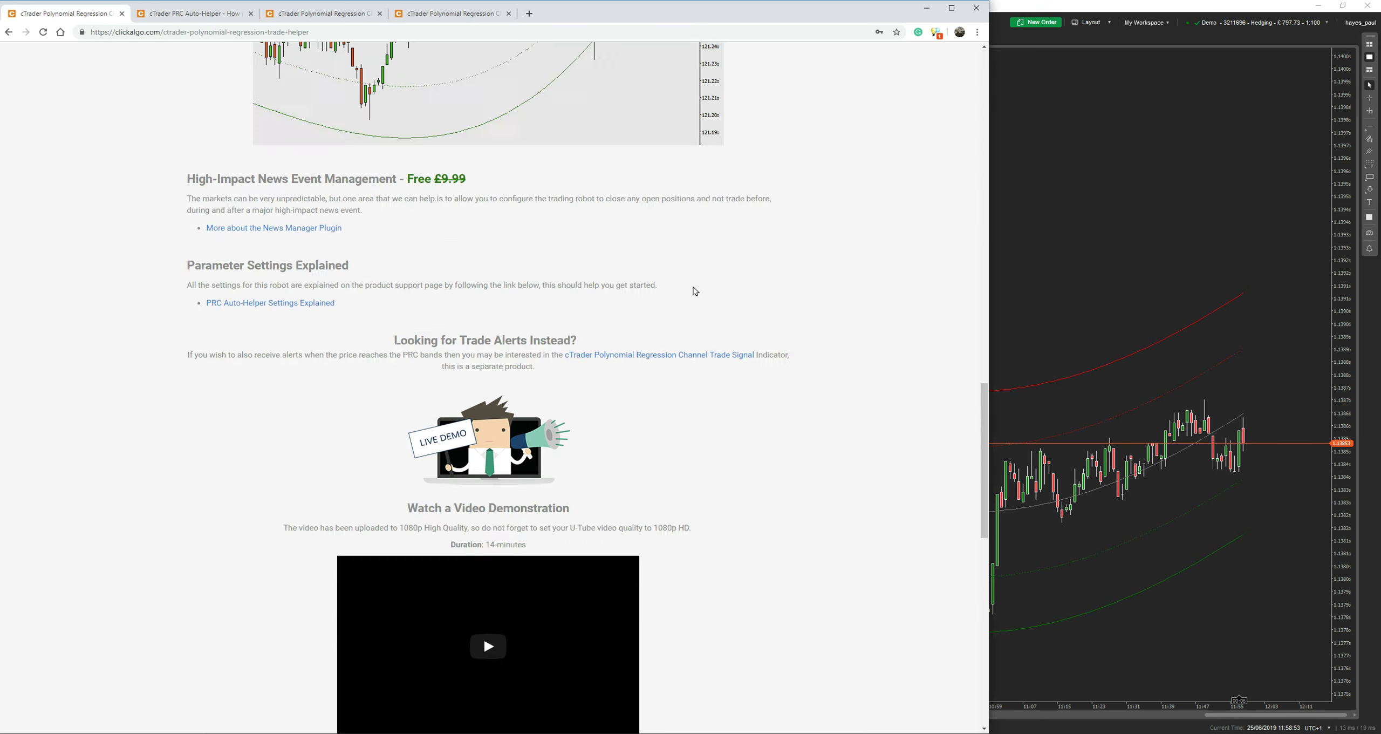
scroll(695, 290, down, 3)
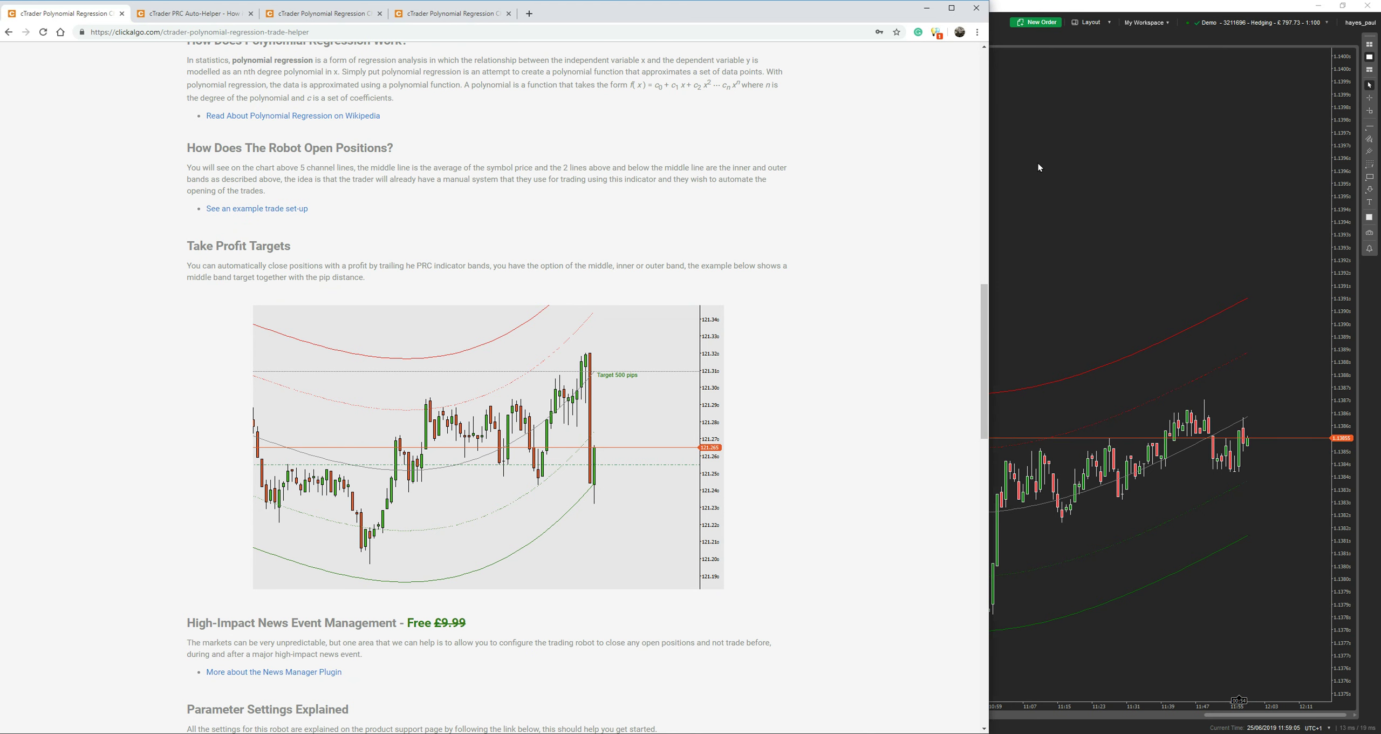
key(alt+Tab)
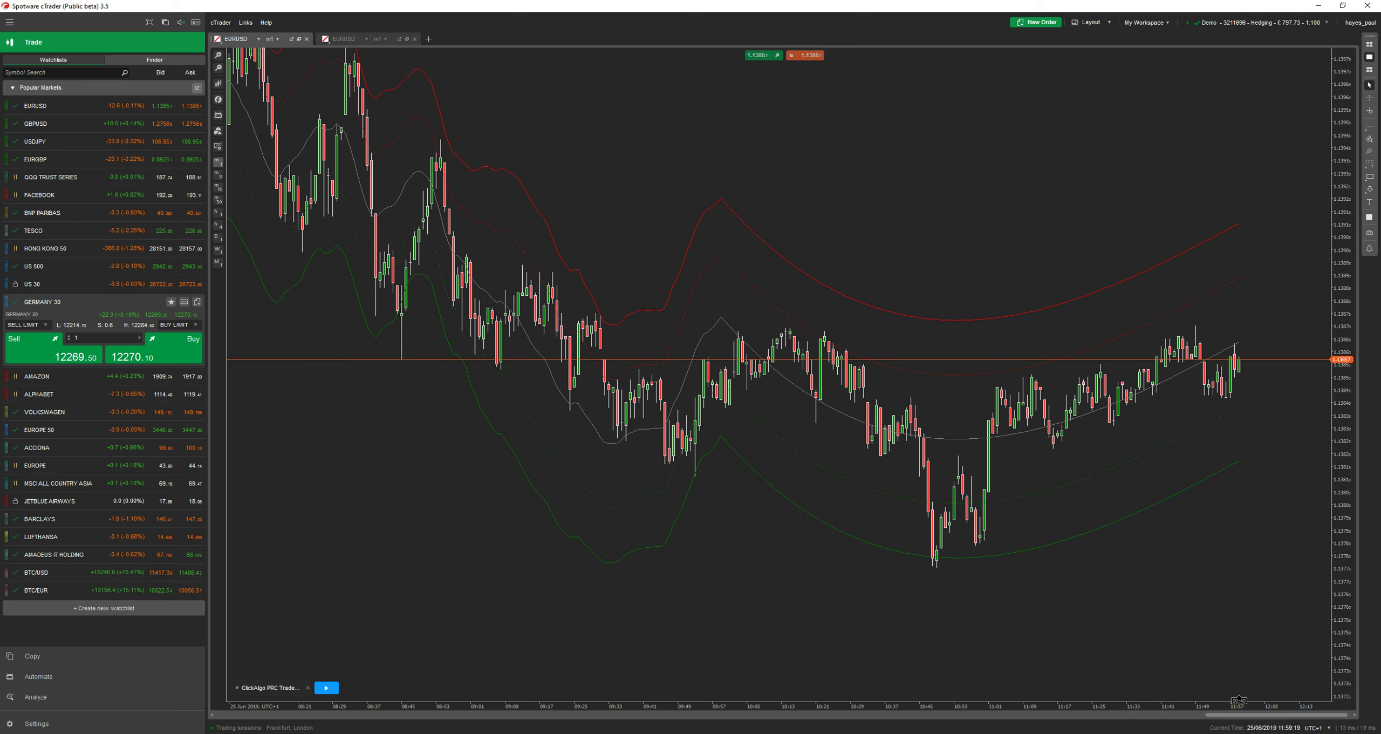
key(alt+Tab)
scroll(751, 227, up, 10)
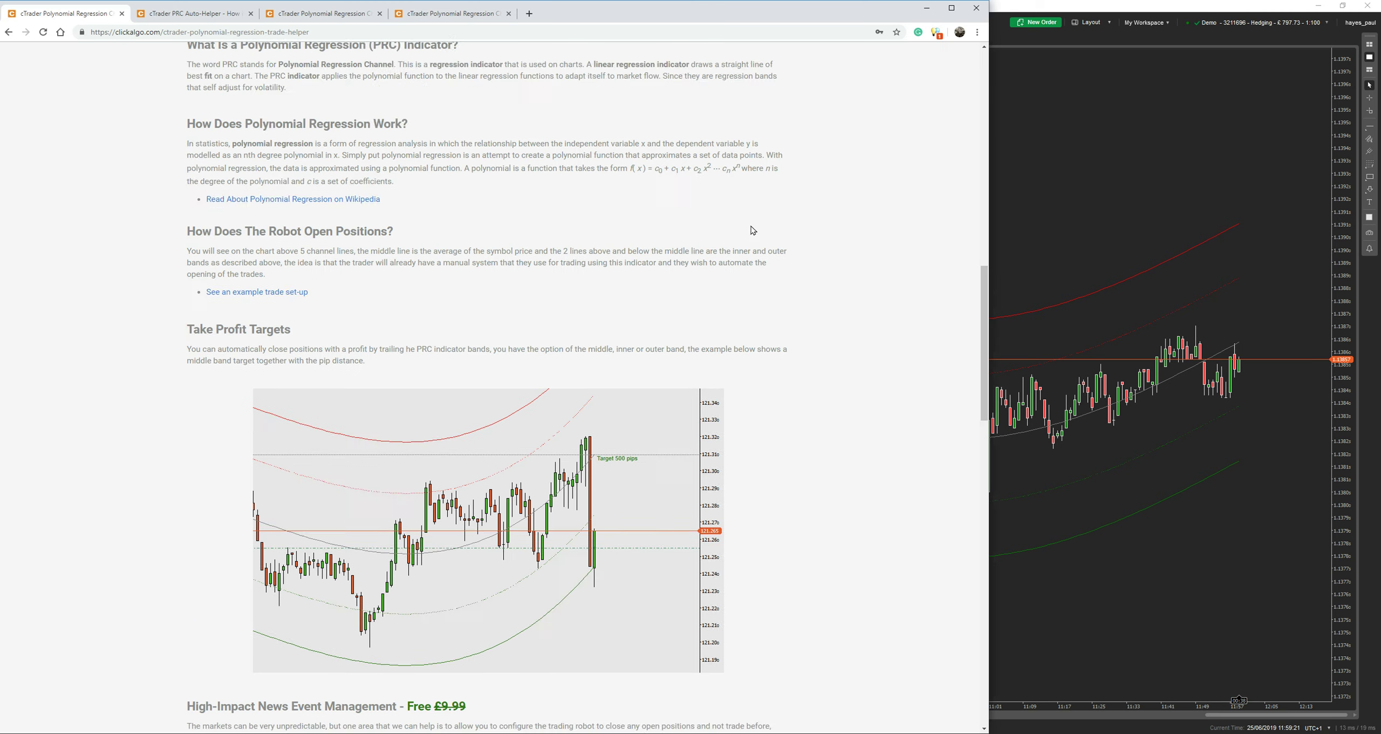